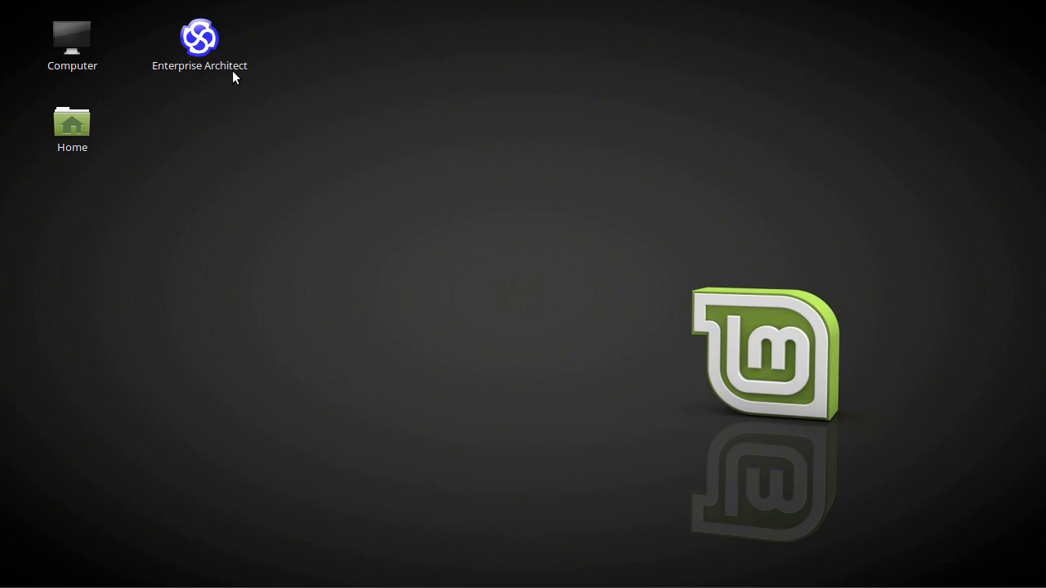
- Launch Enterprise Architect, continue the 30-day trial and open it in the Ultimate edition
{"action": "double_click", "coordinate": [200, 41]}
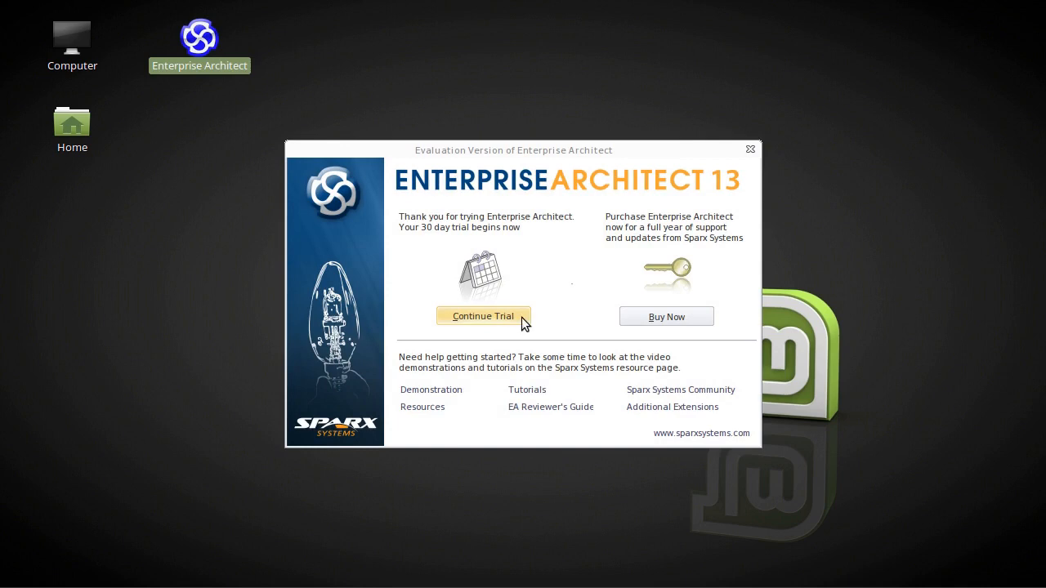
{"action": "left_click", "coordinate": [522, 317]}
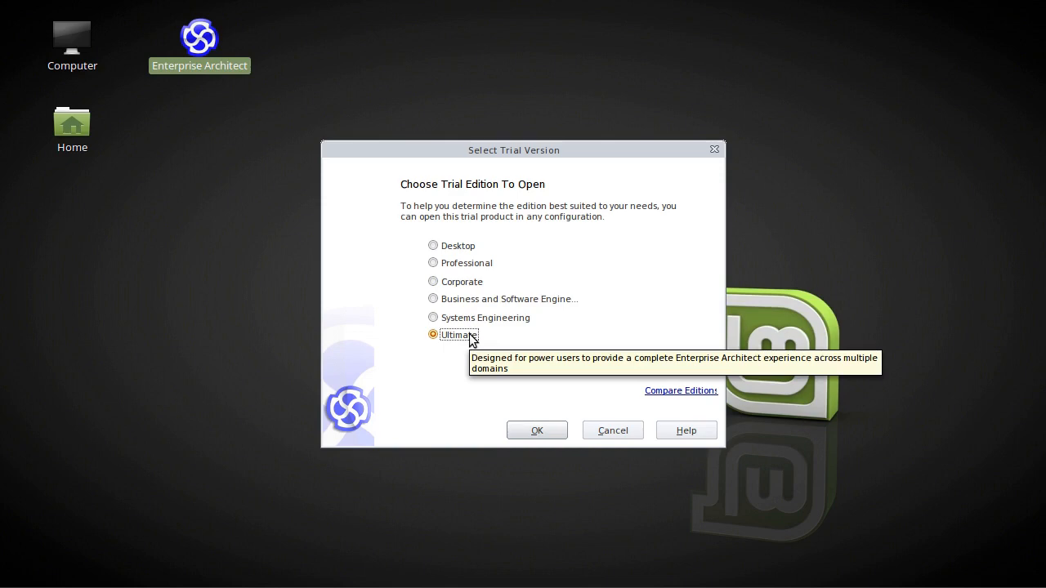
{"action": "left_click", "coordinate": [546, 431]}
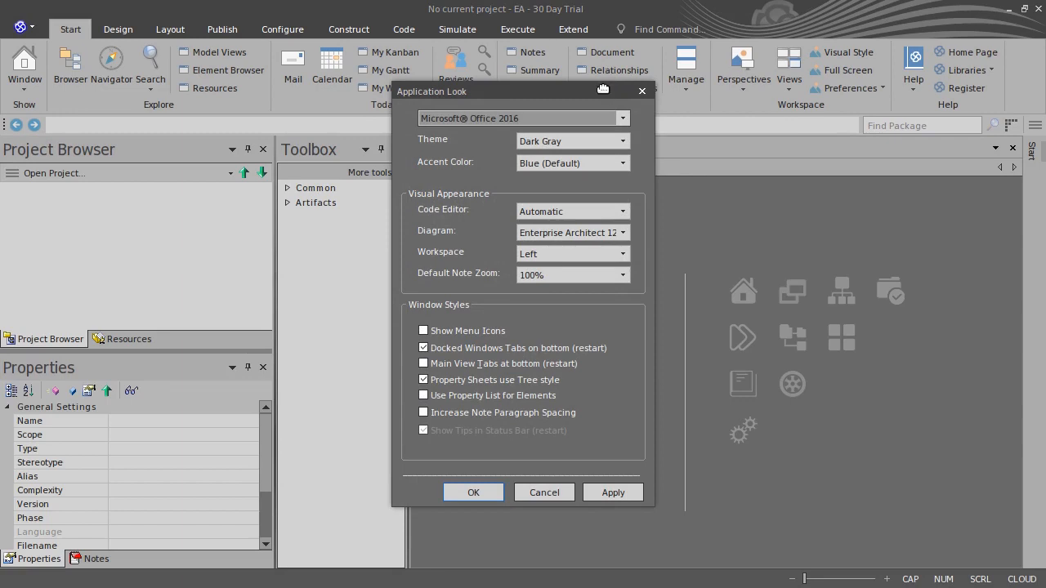
- Set the application look's theme to Colorful and apply it
{"action": "left_click_drag", "start_coordinate": [603, 88], "coordinate": [601, 92]}
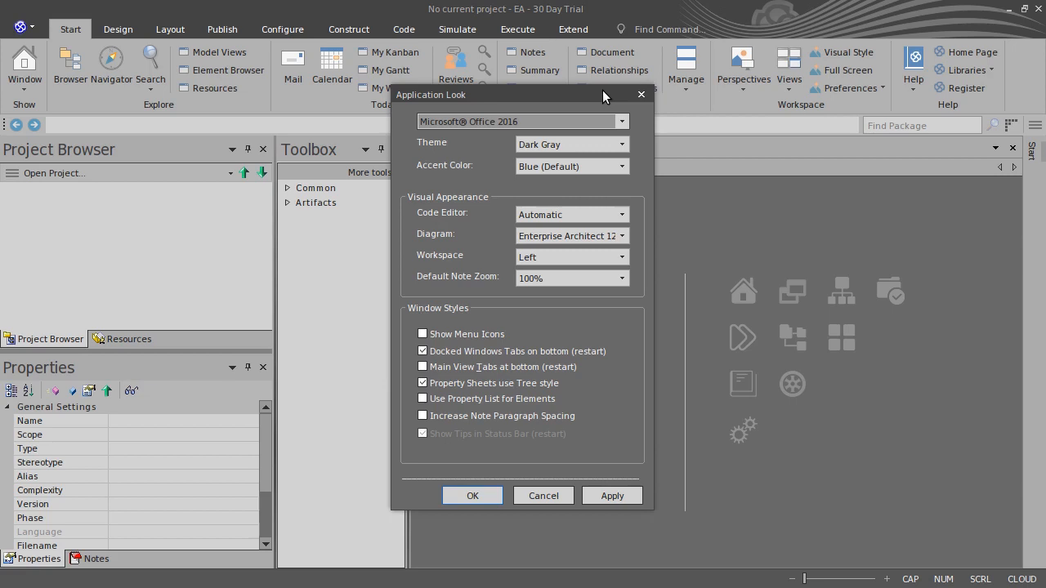
{"action": "left_click", "coordinate": [621, 144]}
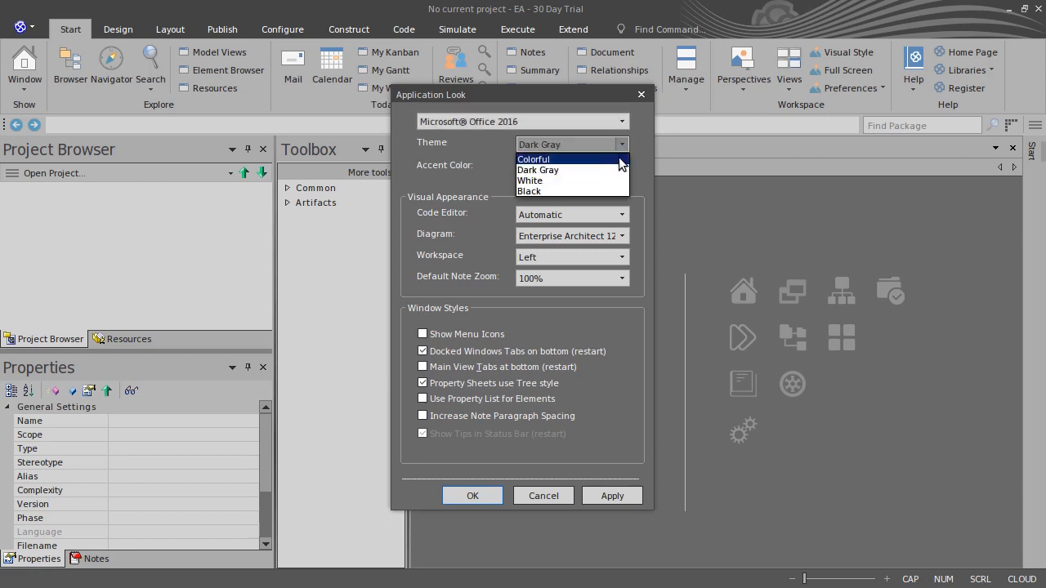
{"action": "left_click", "coordinate": [621, 157]}
{"action": "left_click", "coordinate": [599, 496]}
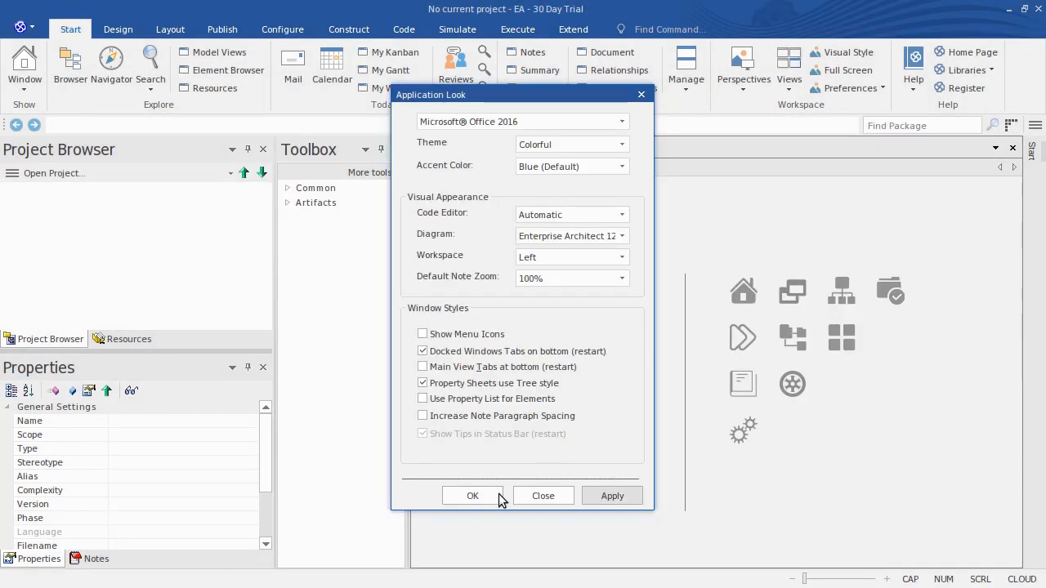
{"action": "left_click", "coordinate": [473, 496]}
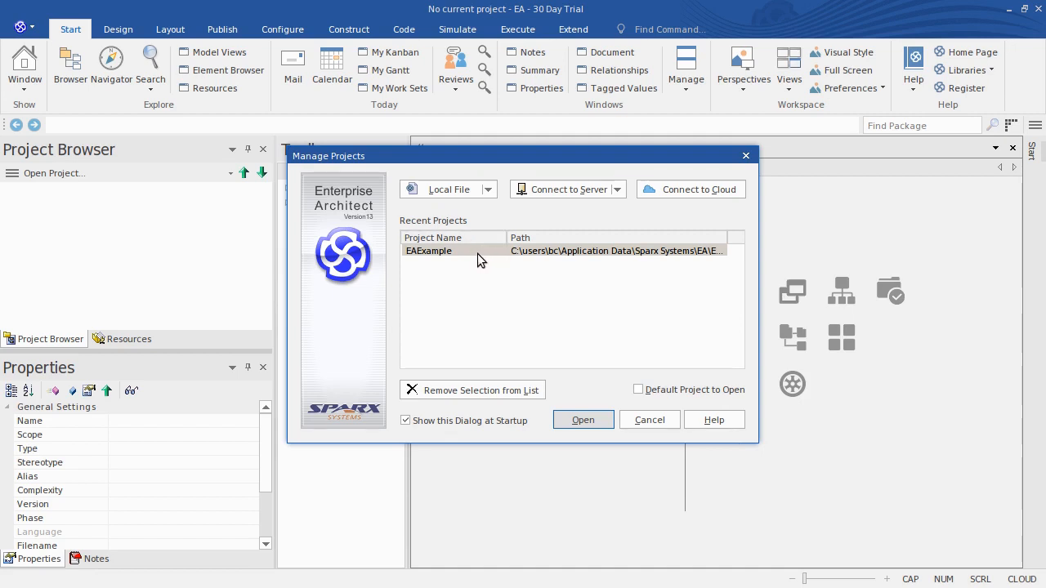
- Create a new local project named My First Model in the home Desktop folder, using the .feap Enterprise Architect Project file type
{"action": "left_click", "coordinate": [489, 190]}
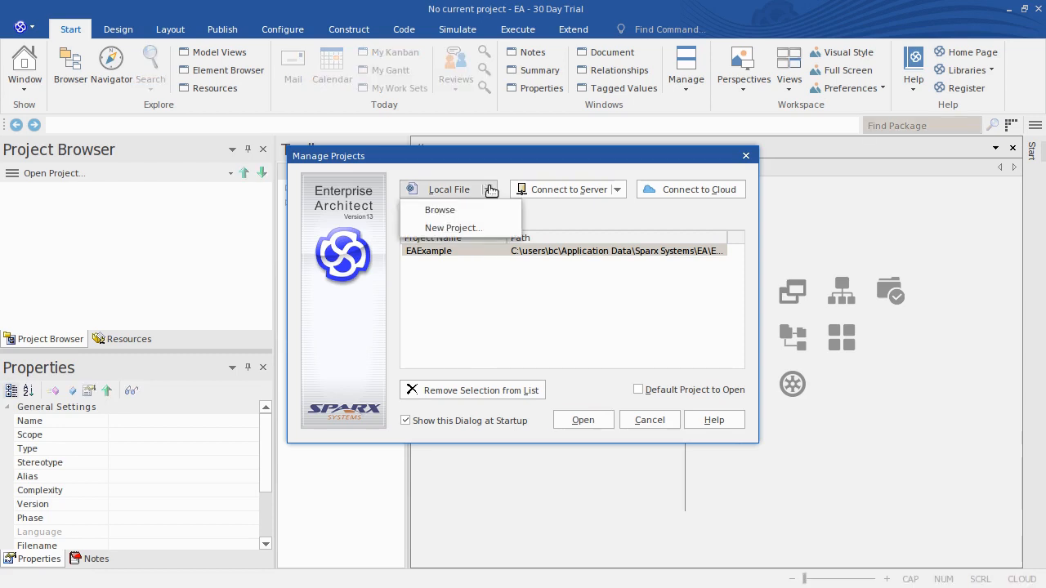
{"action": "left_click", "coordinate": [492, 228]}
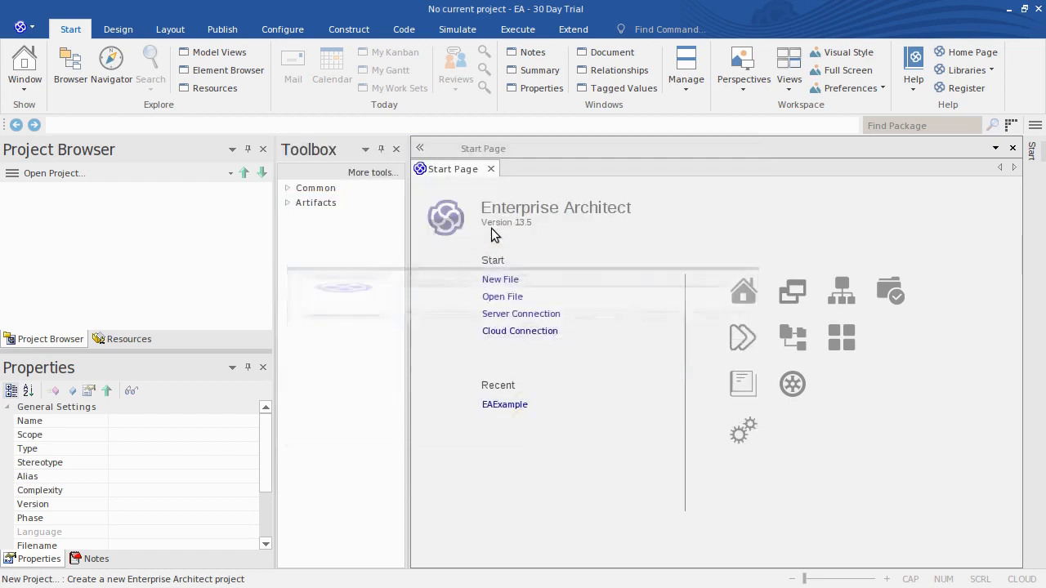
{"action": "left_click", "coordinate": [564, 217]}
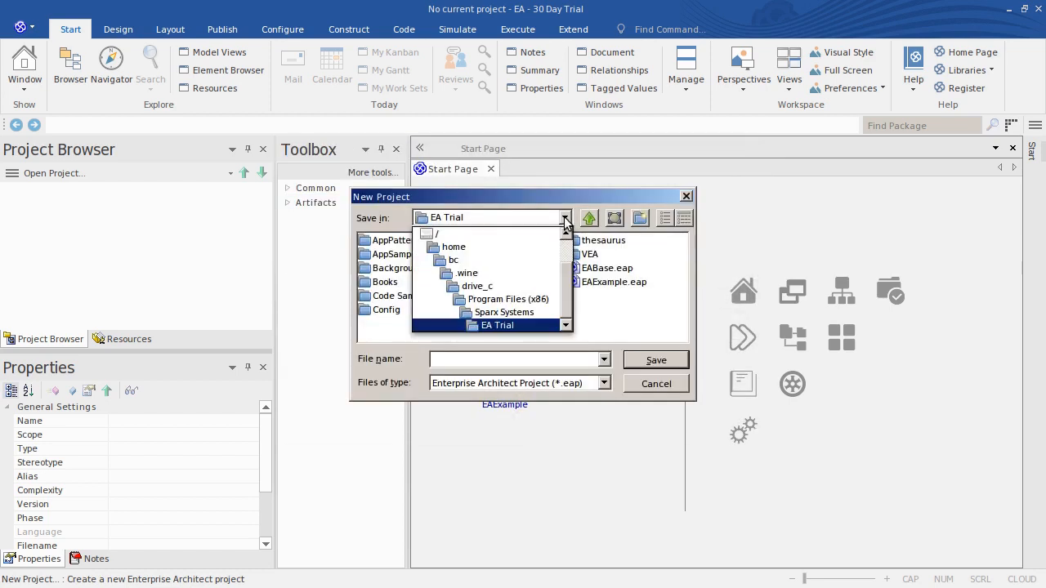
{"action": "left_click", "coordinate": [508, 254]}
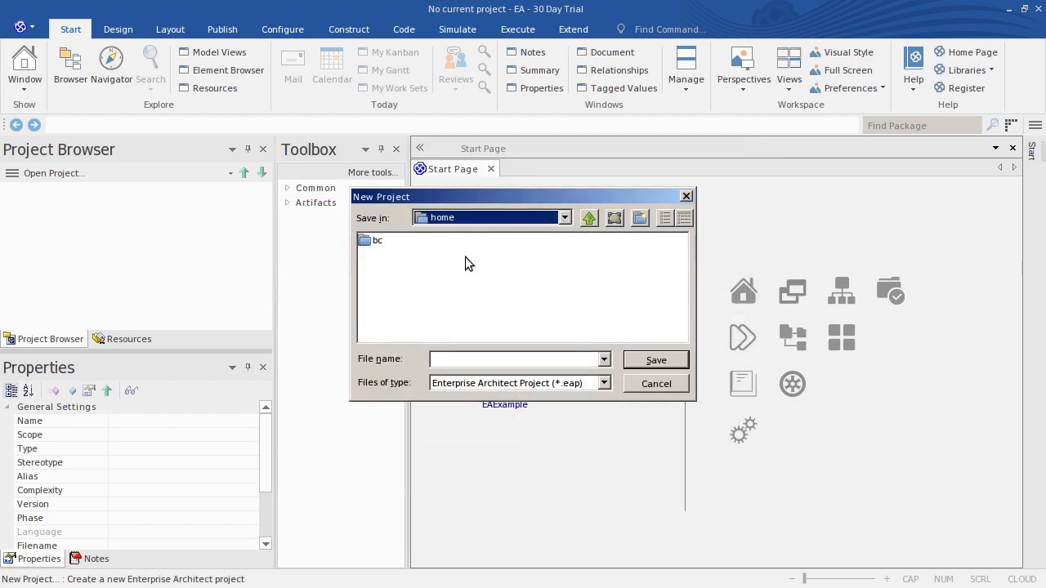
{"action": "double_click", "coordinate": [391, 242]}
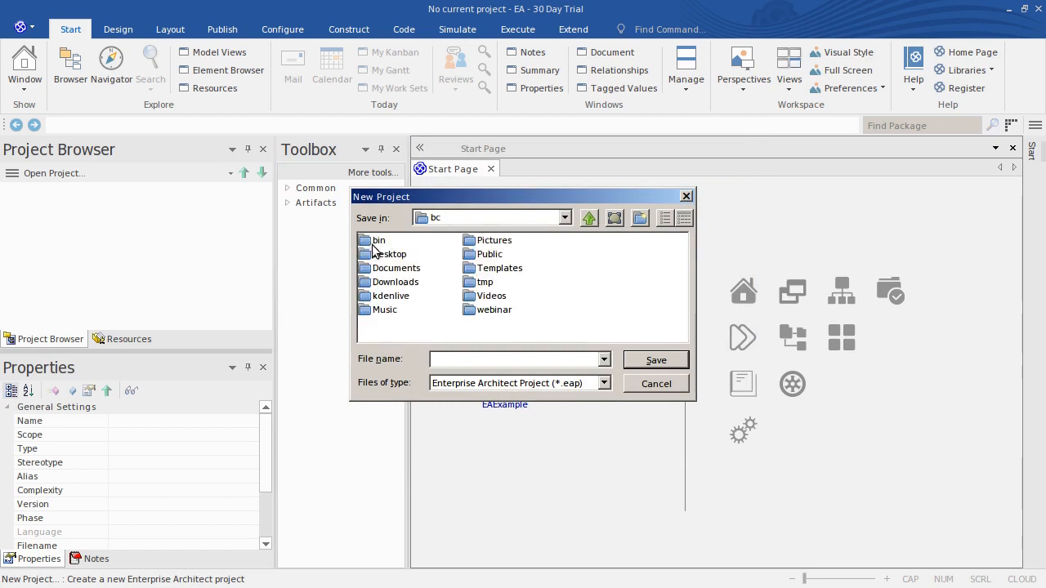
{"action": "double_click", "coordinate": [389, 255]}
{"action": "left_click", "coordinate": [447, 362]}
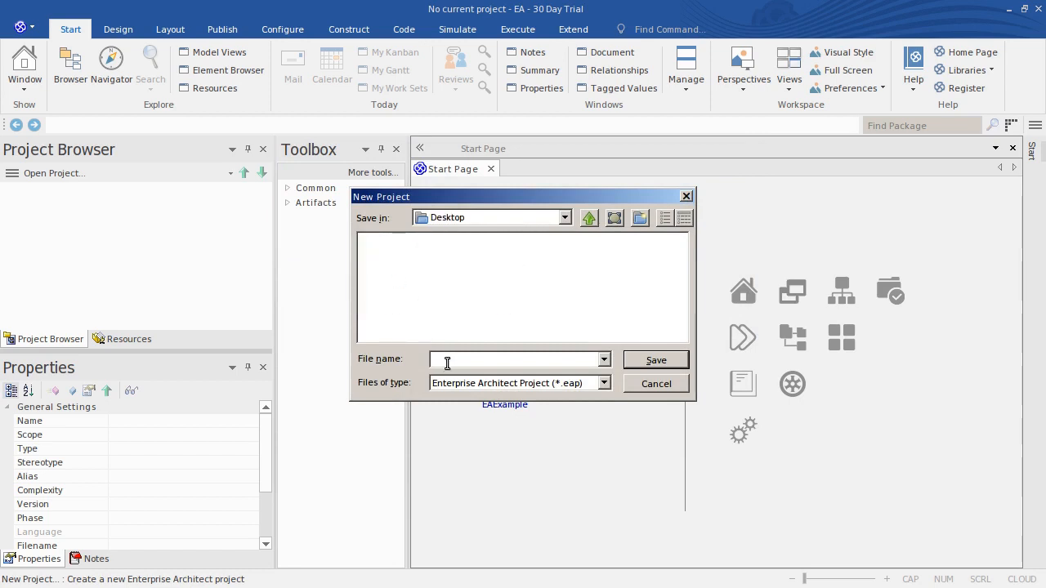
{"action": "type", "text": "MyFirst Model"}
{"action": "left_click", "coordinate": [604, 384]}
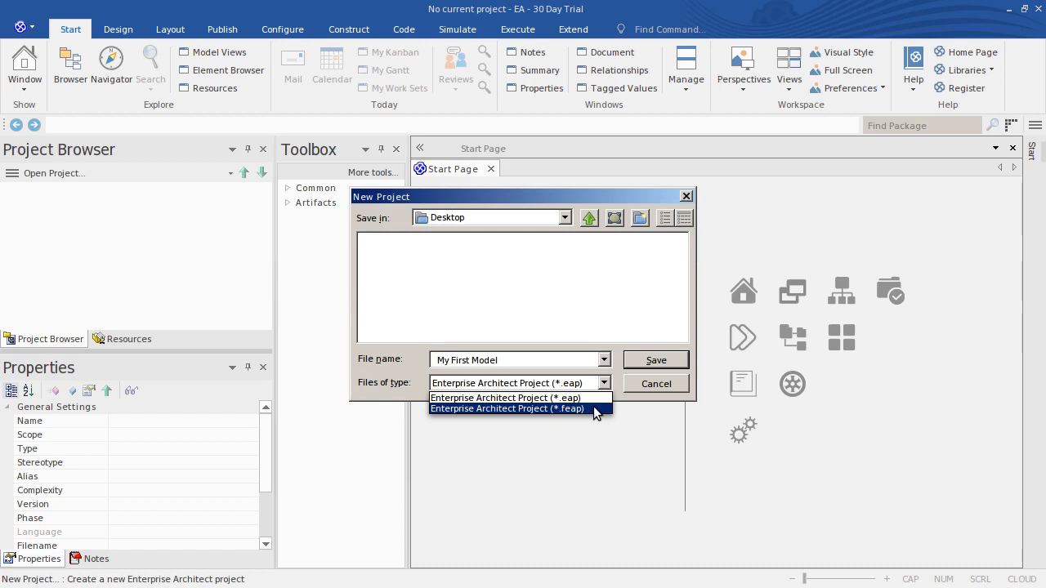
{"action": "left_click", "coordinate": [593, 407]}
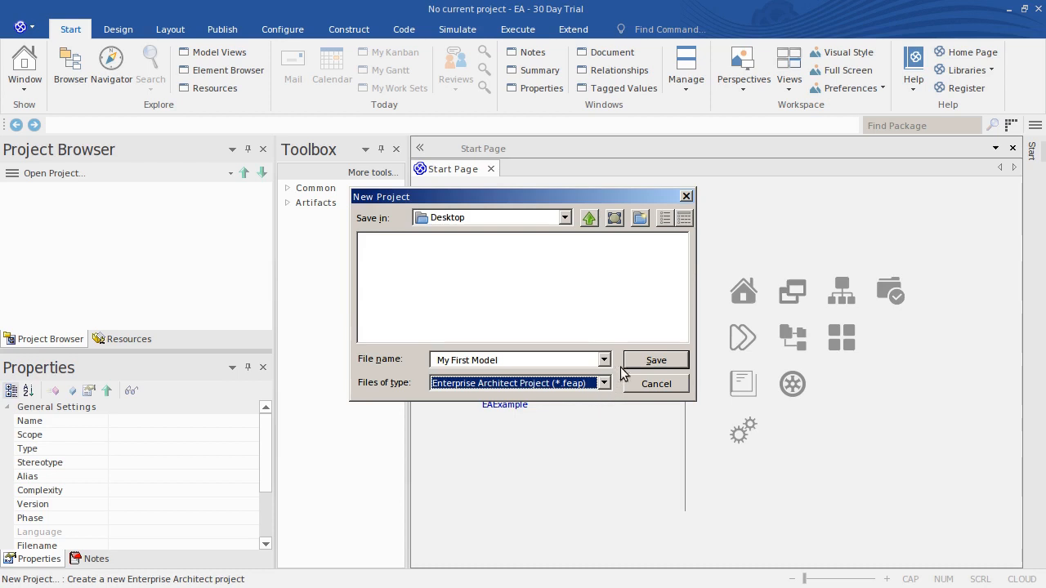
{"action": "left_click", "coordinate": [670, 361]}
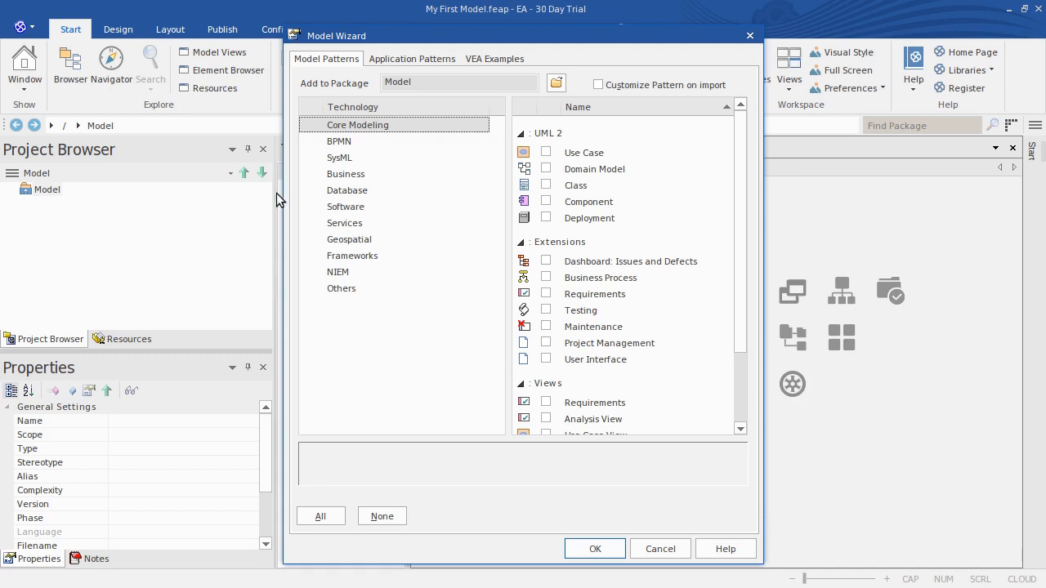
- Browse the technologies' model patterns, and add the UML 2 Use Case and Domain Model patterns from Core Modeling to the Model package
{"action": "left_click", "coordinate": [387, 148]}
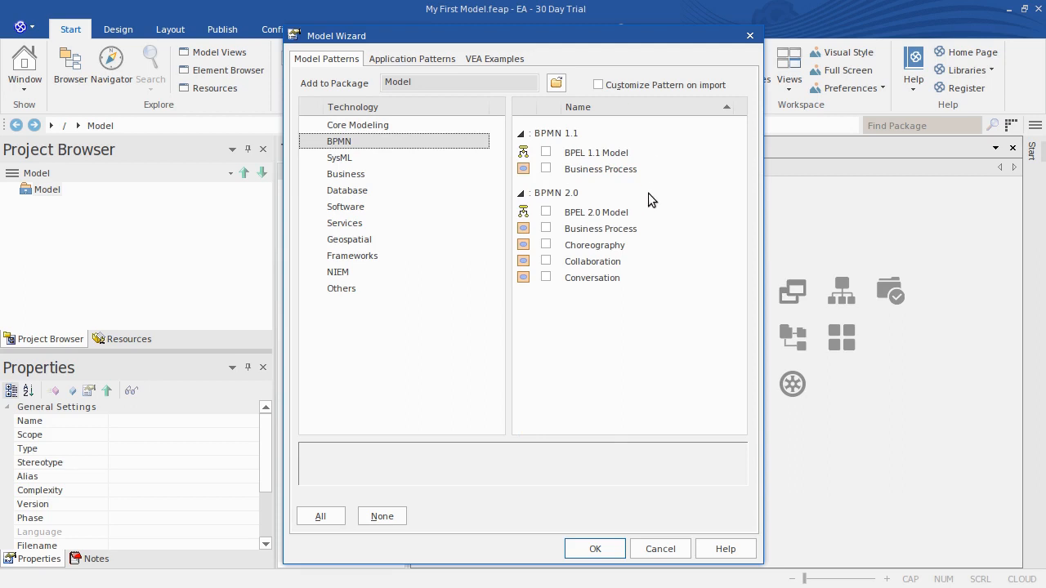
{"action": "left_click", "coordinate": [407, 157]}
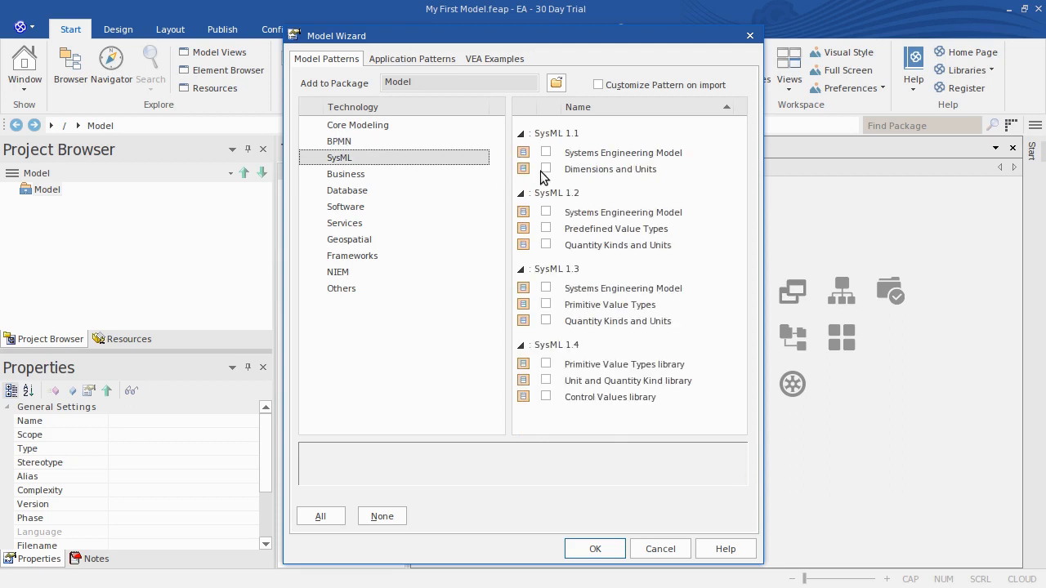
{"action": "left_click", "coordinate": [400, 193]}
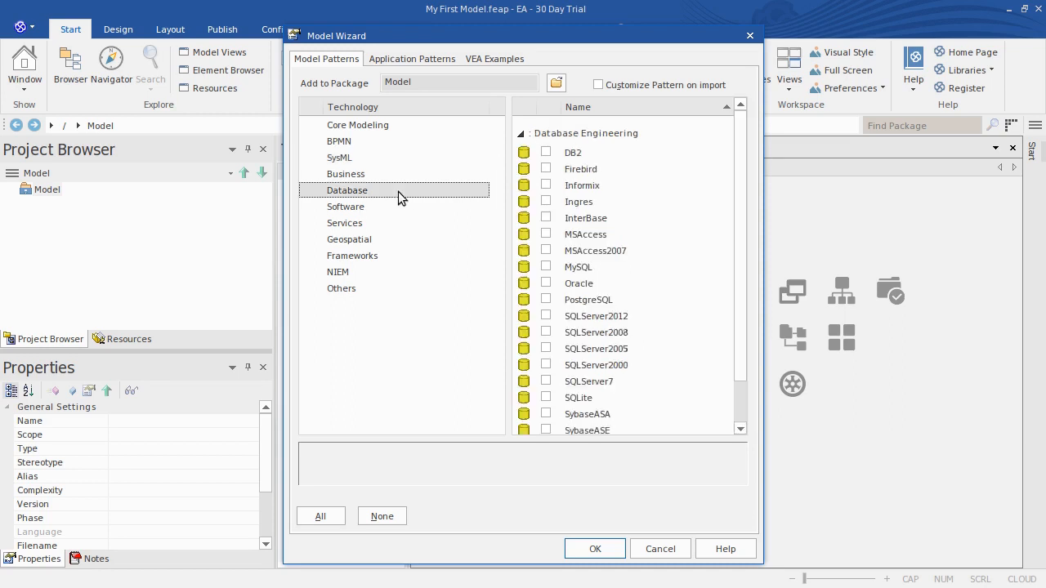
{"action": "left_click", "coordinate": [391, 240]}
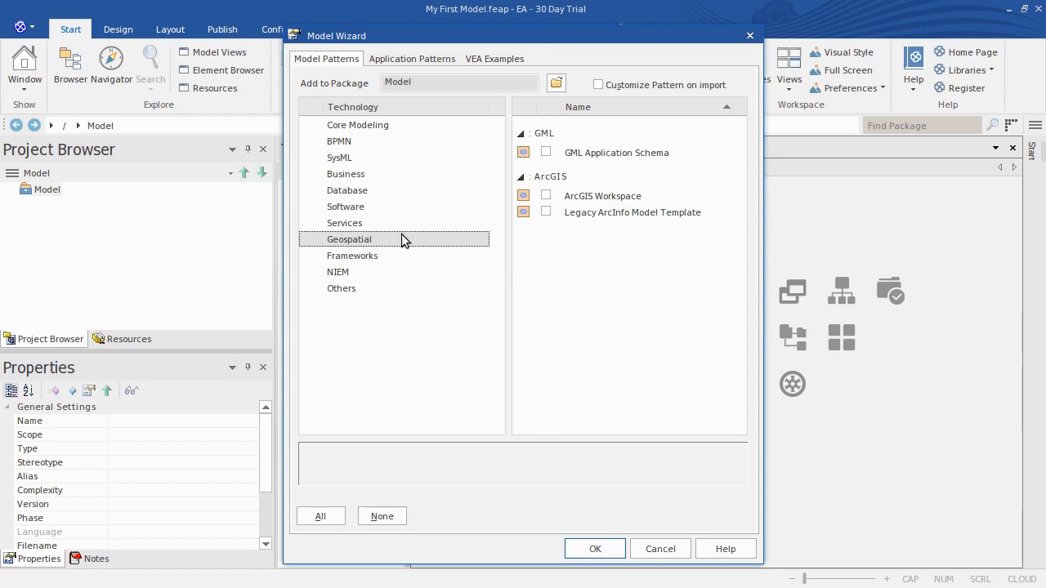
{"action": "left_click", "coordinate": [395, 128]}
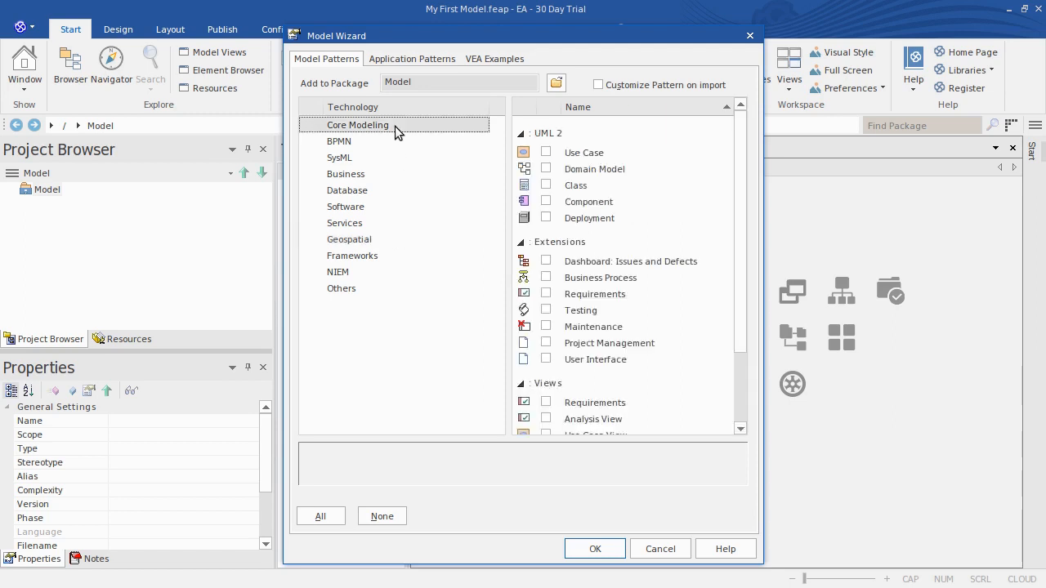
{"action": "left_click", "coordinate": [547, 155]}
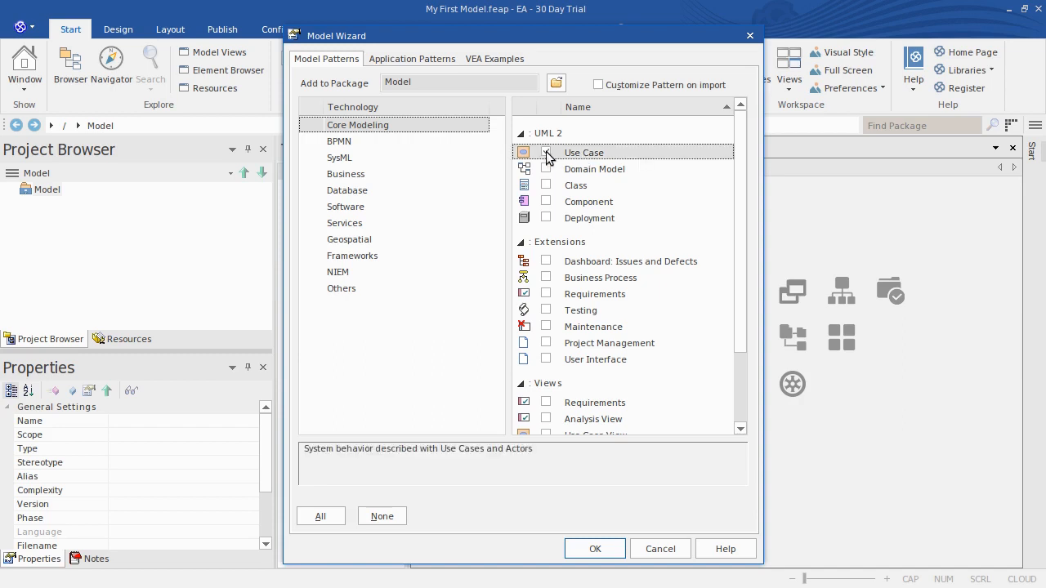
{"action": "left_click", "coordinate": [547, 169]}
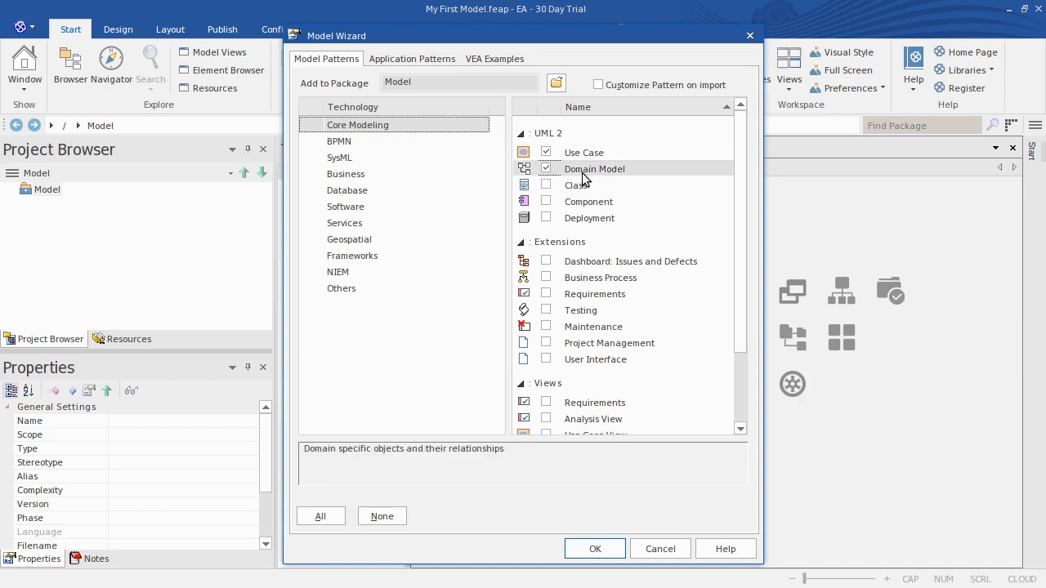
{"action": "left_click", "coordinate": [615, 550]}
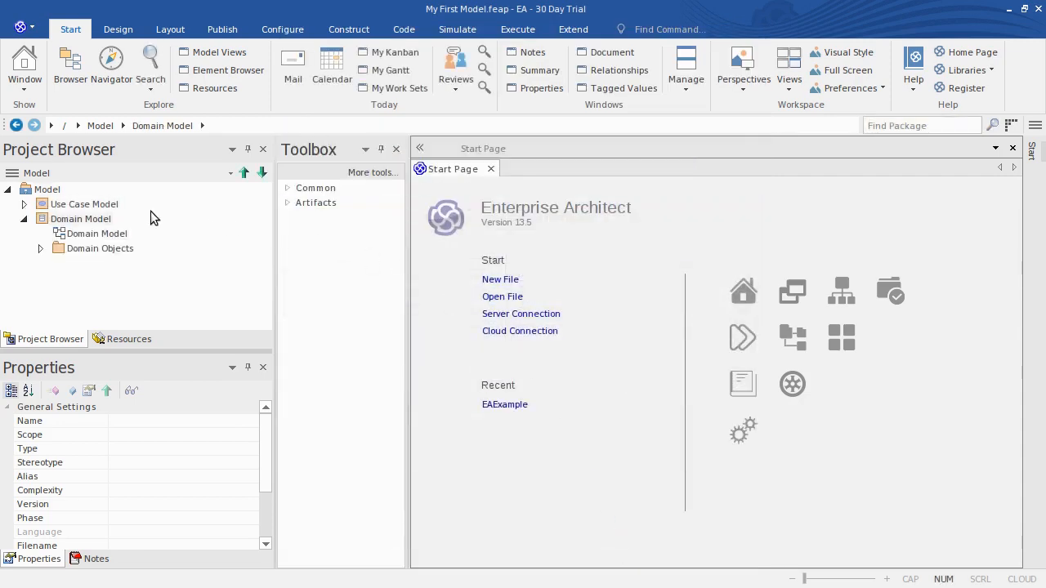
- Expand the Use Case Model package and its Actors and Primary Use Cases folders to view their contents
{"action": "left_click", "coordinate": [25, 204]}
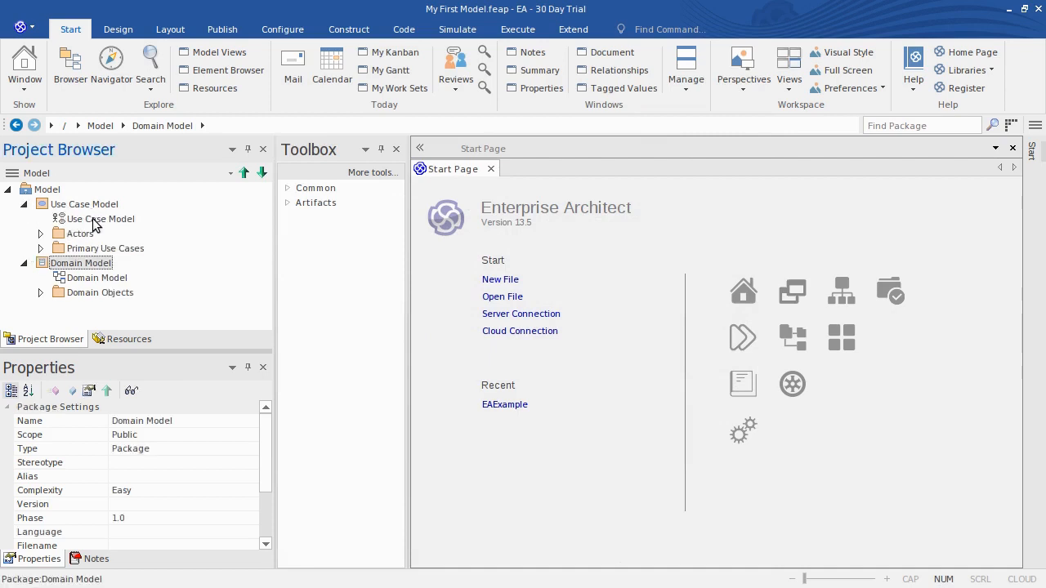
{"action": "left_click", "coordinate": [94, 219]}
{"action": "left_click", "coordinate": [40, 234]}
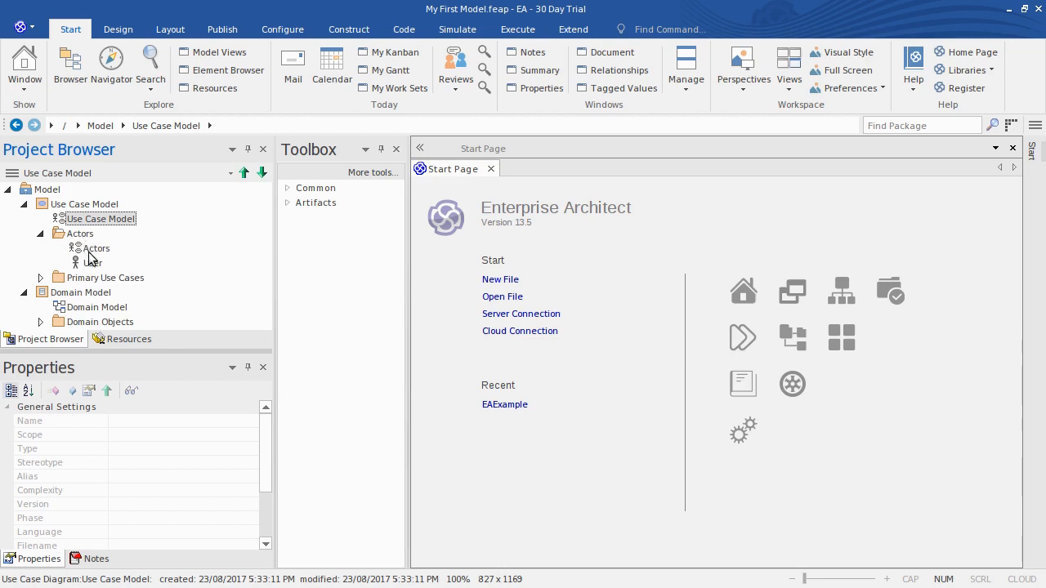
{"action": "left_click", "coordinate": [40, 279]}
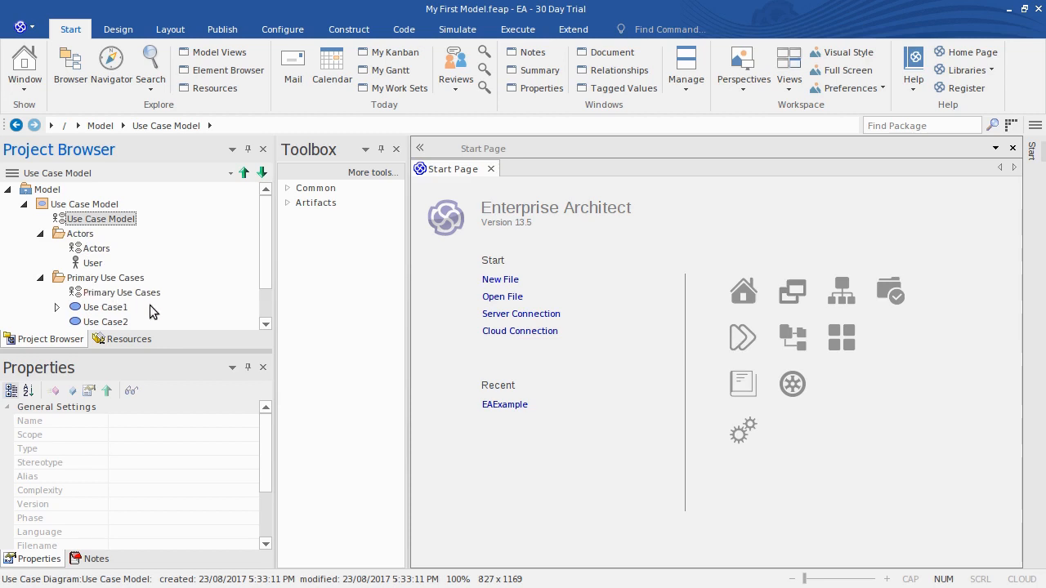
- Close the Properties and Notes windows and narrow the Project Browser to enlarge the workspace
{"action": "left_click", "coordinate": [264, 368]}
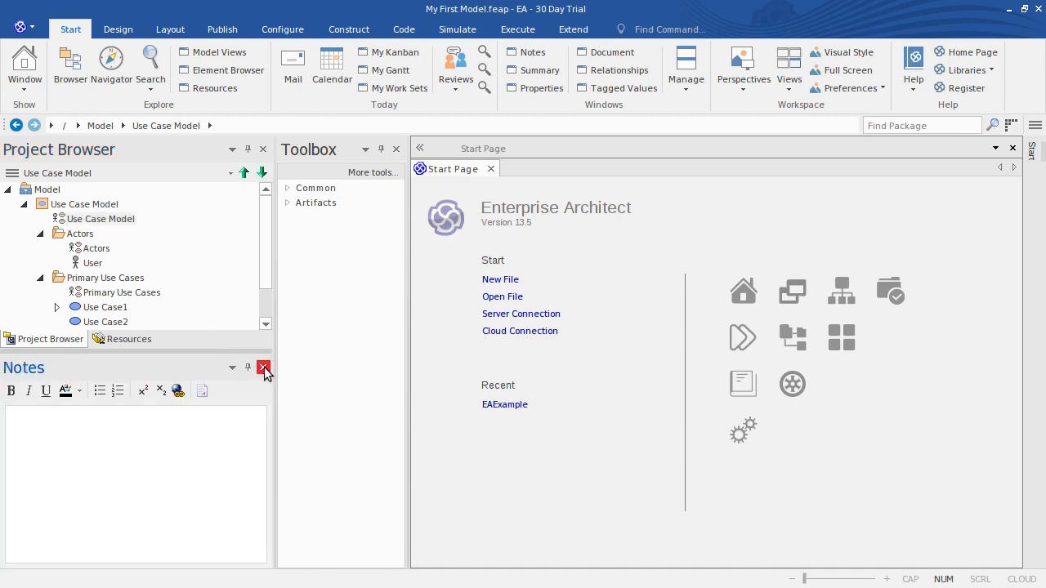
{"action": "left_click", "coordinate": [263, 367]}
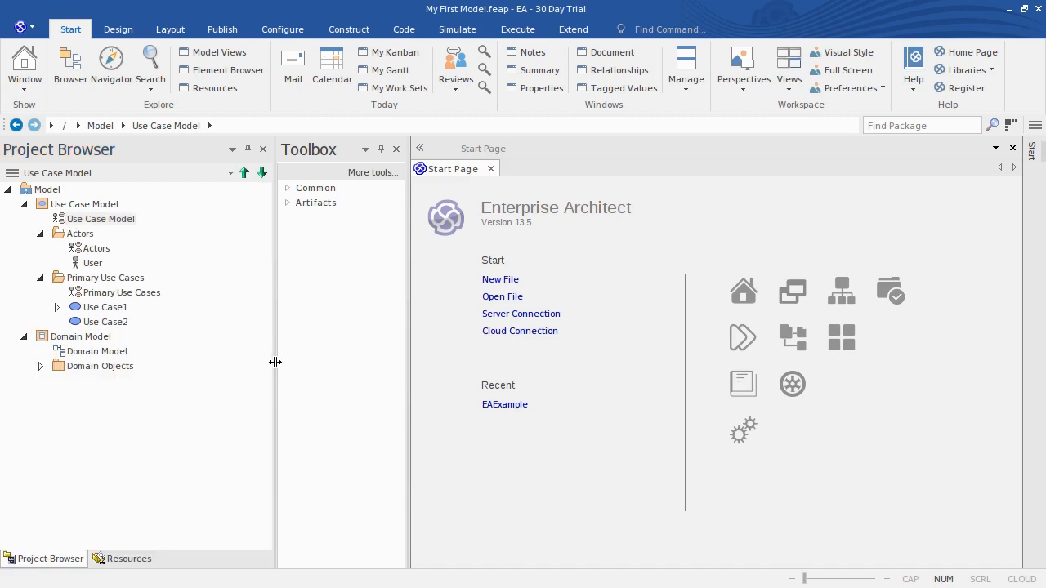
{"action": "left_click_drag", "start_coordinate": [273, 362], "coordinate": [207, 359]}
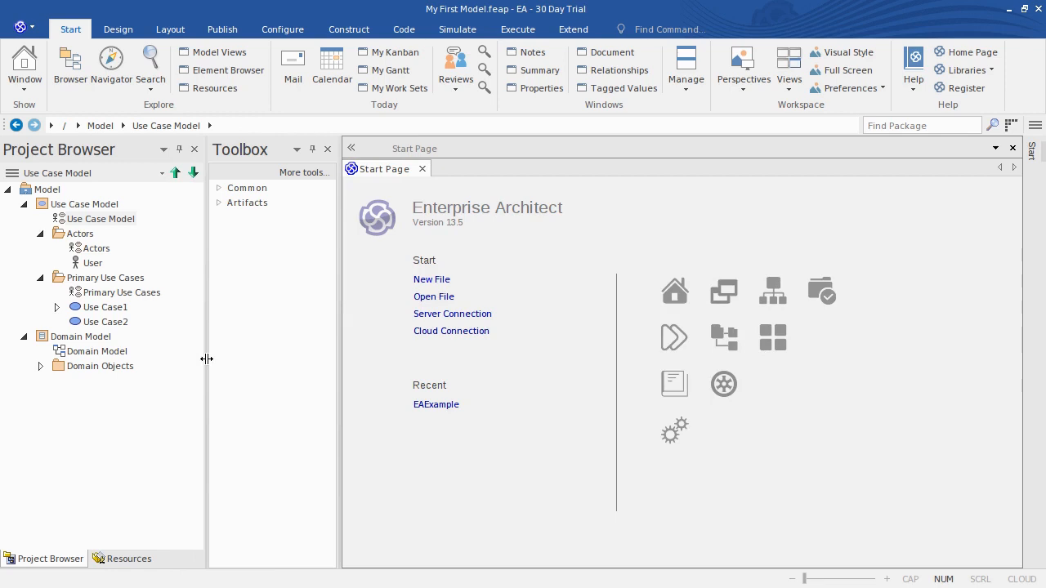
- Hide the Navigator bar, and hide the status bar through the General preferences
{"action": "left_click", "coordinate": [25, 89]}
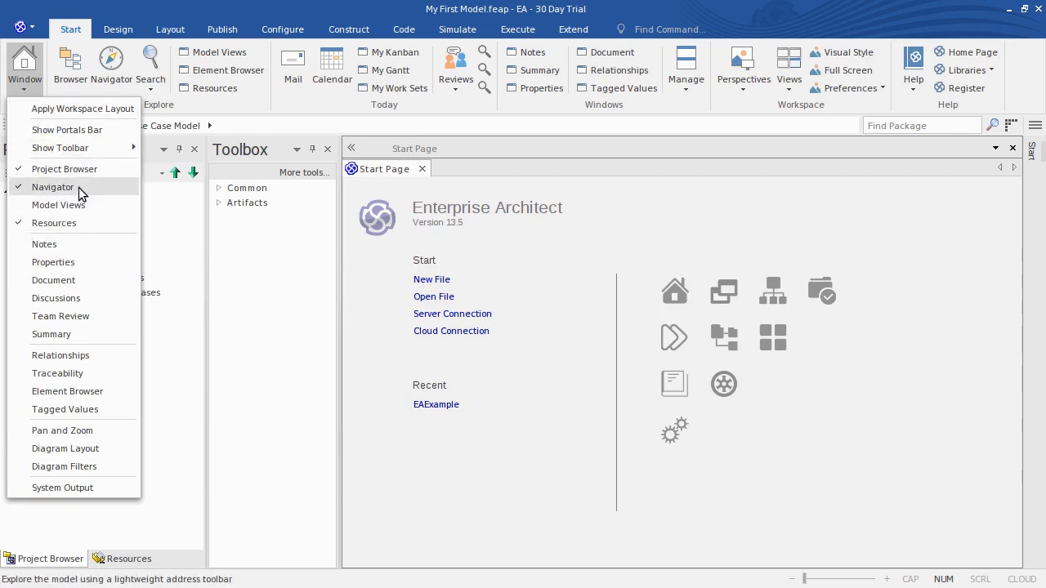
{"action": "left_click", "coordinate": [24, 188]}
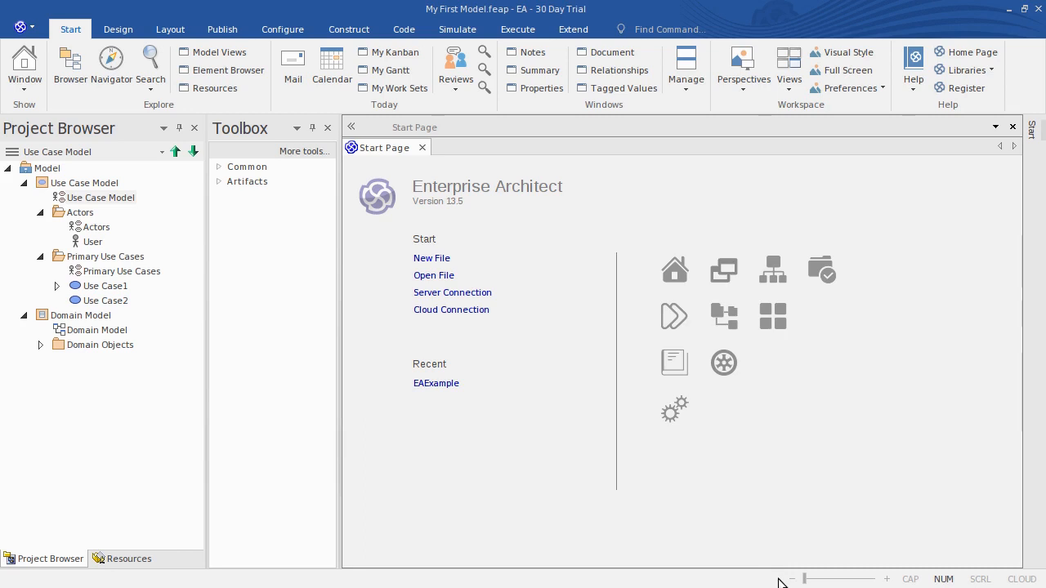
{"action": "left_click", "coordinate": [884, 87]}
{"action": "left_click", "coordinate": [877, 113]}
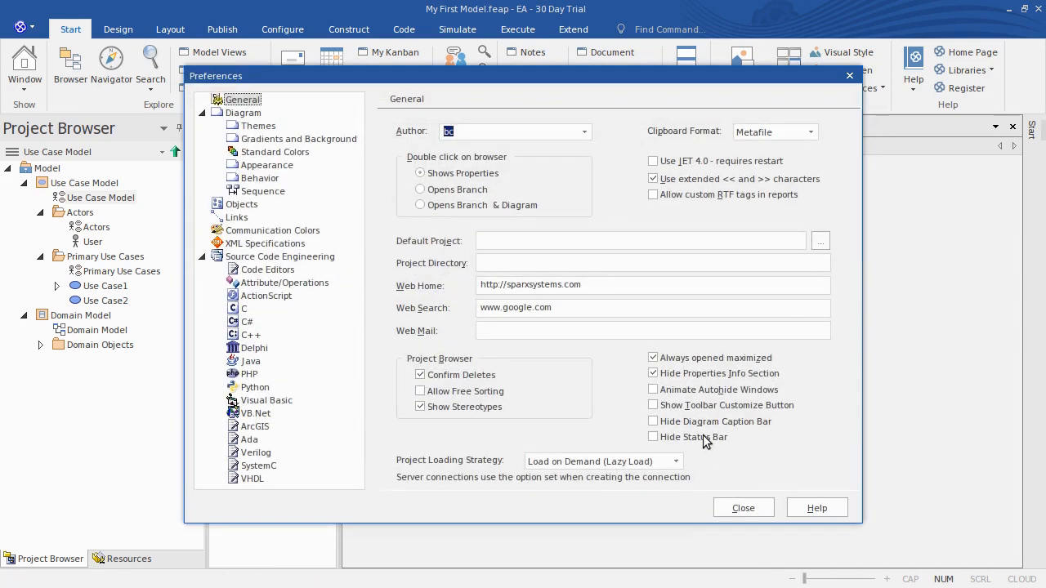
{"action": "left_click", "coordinate": [703, 438]}
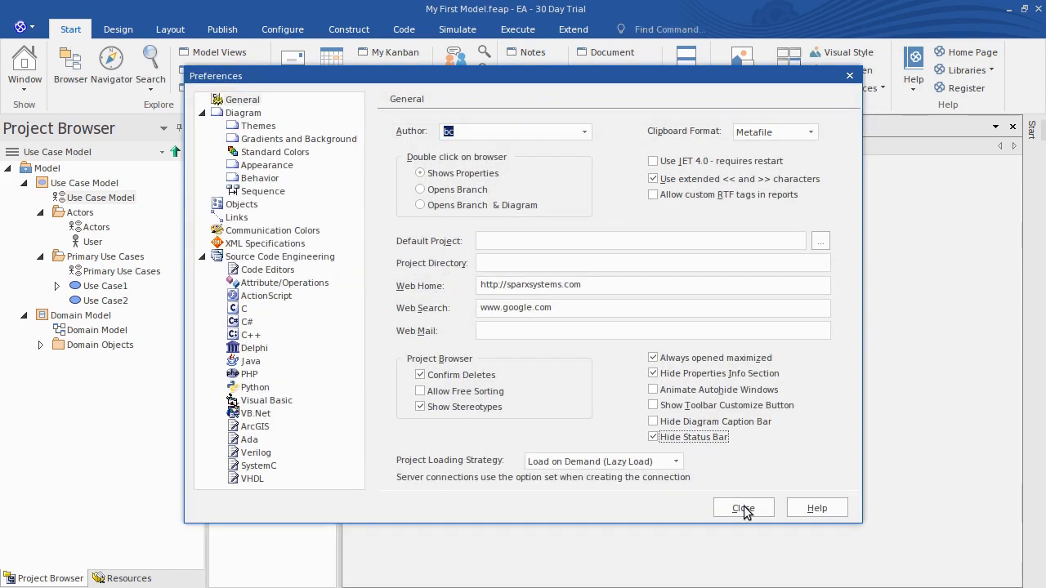
{"action": "left_click", "coordinate": [744, 508]}
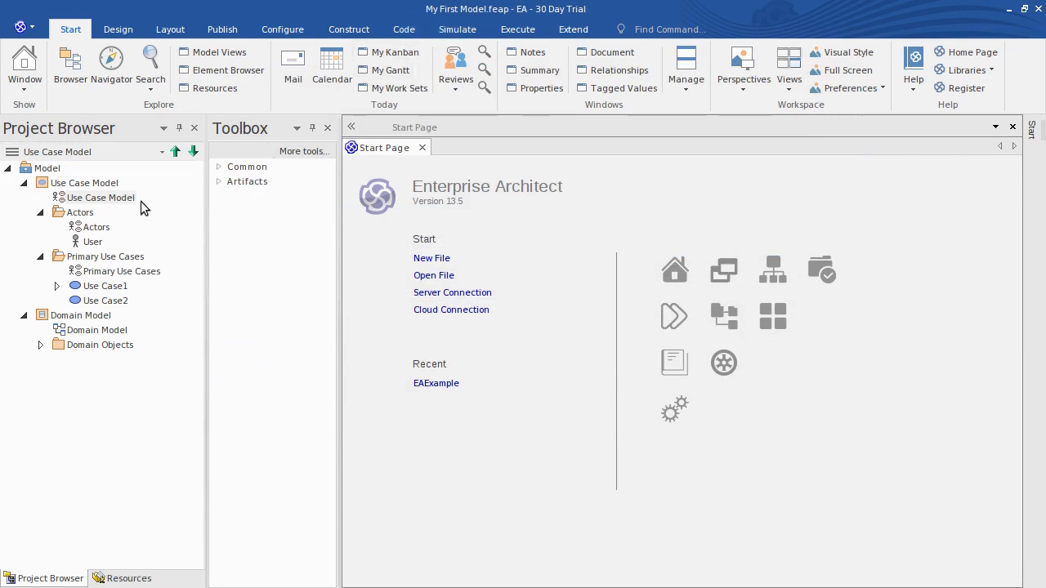
- Examine the structure of the Use Case Model package, its Actors and Primary Use Cases folders, and their diagrams and elements
{"action": "left_click", "coordinate": [115, 185]}
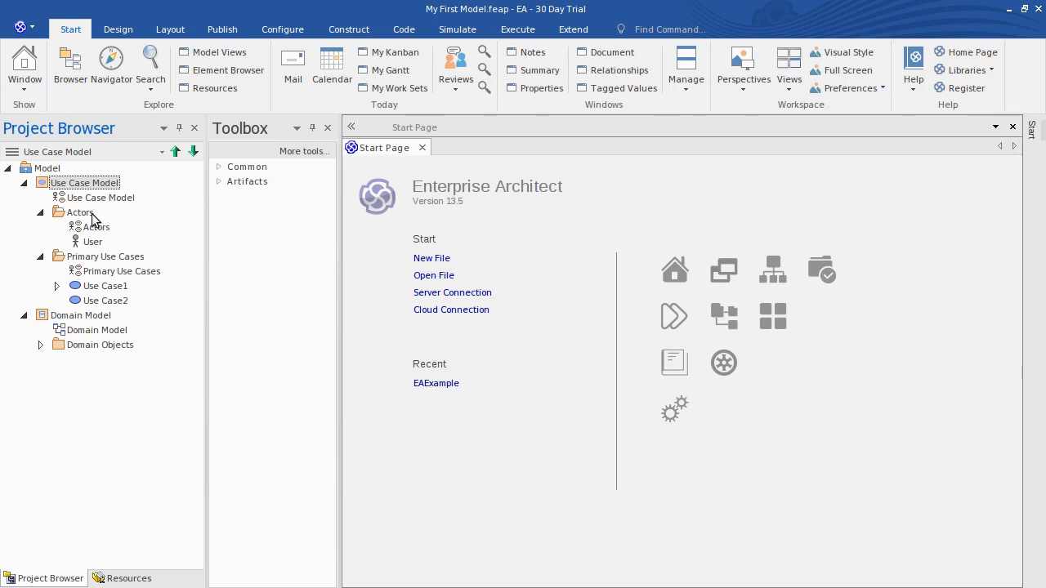
{"action": "left_click", "coordinate": [109, 215]}
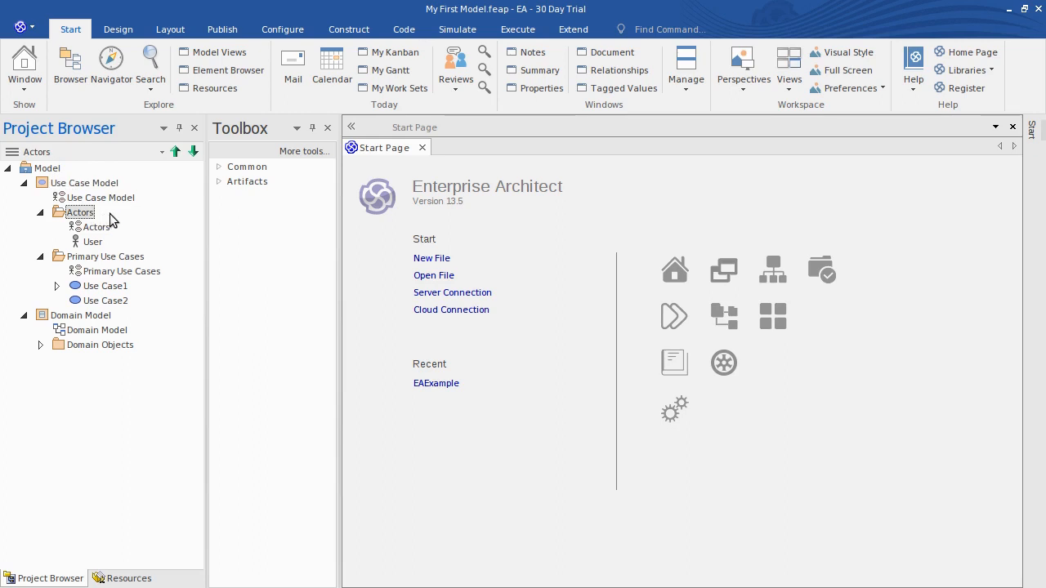
{"action": "left_click", "coordinate": [118, 256]}
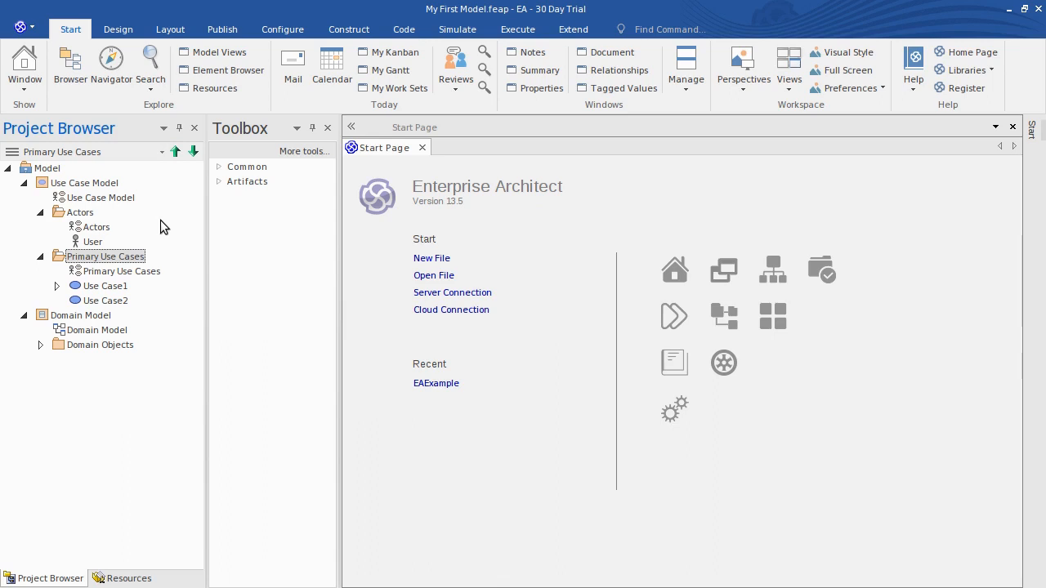
{"action": "left_click", "coordinate": [106, 184]}
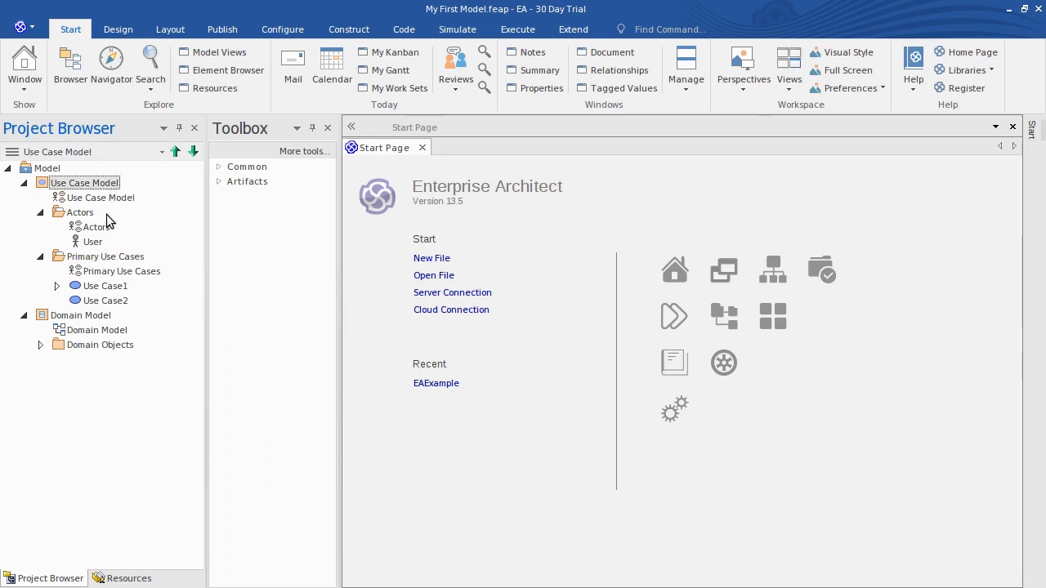
{"action": "left_click", "coordinate": [107, 214]}
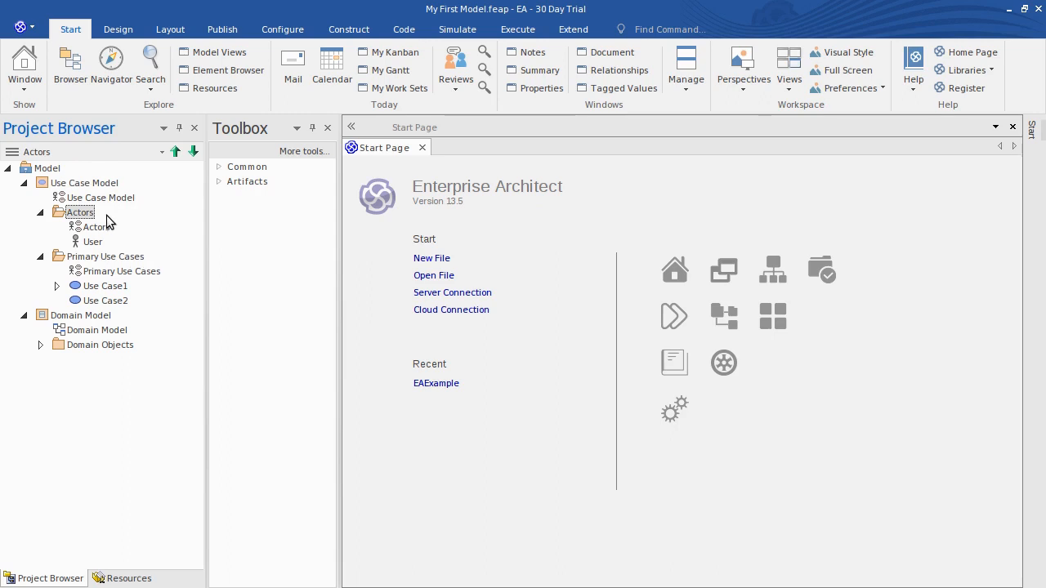
{"action": "left_click", "coordinate": [95, 240]}
{"action": "left_click", "coordinate": [106, 228]}
{"action": "left_click", "coordinate": [127, 199]}
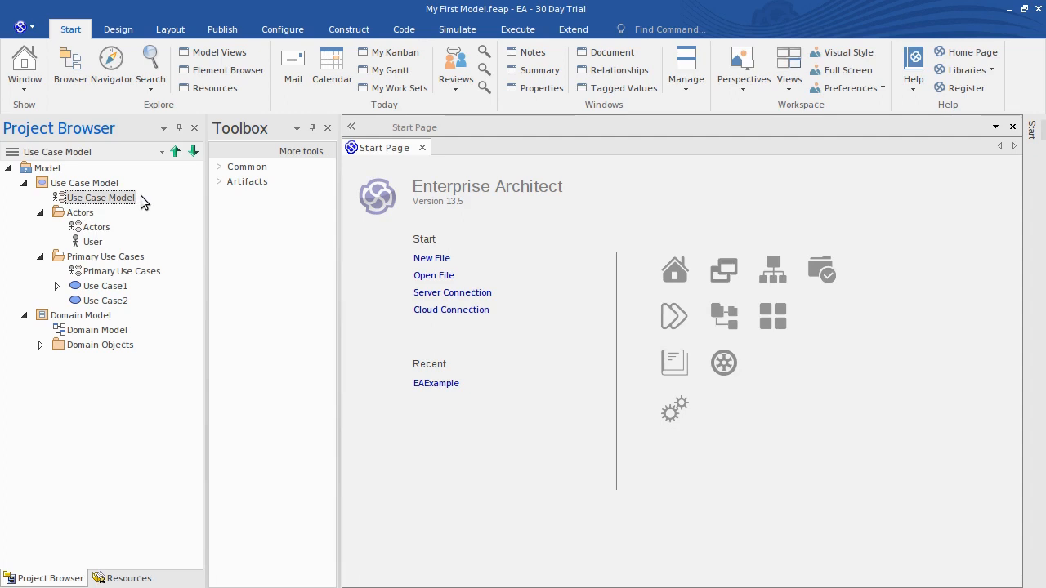
- Open the Use Case Model diagram, and open the Actors diagram from its Actors package
{"action": "double_click", "coordinate": [111, 198]}
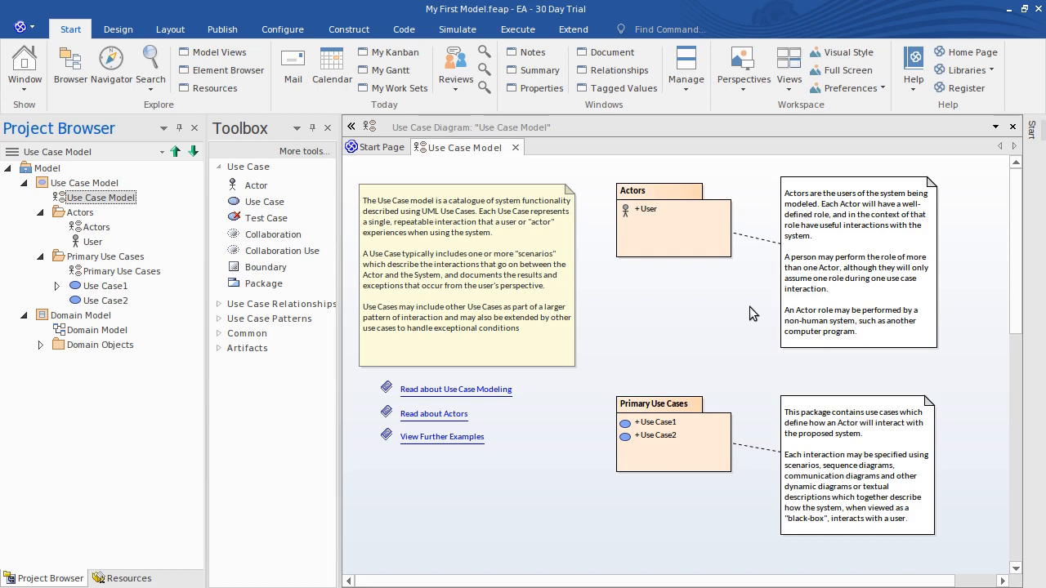
{"action": "left_click", "coordinate": [721, 248]}
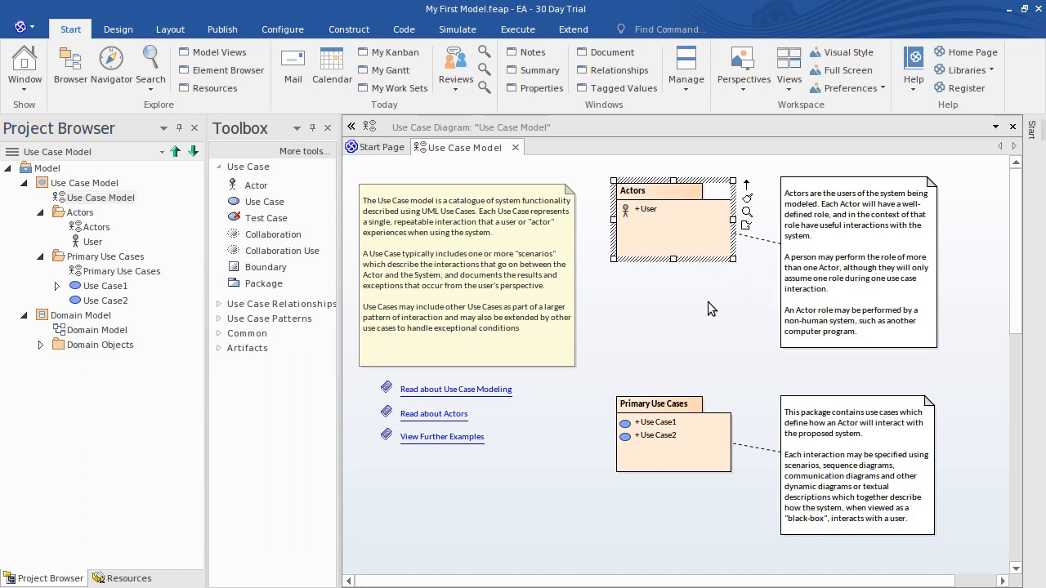
{"action": "left_click", "coordinate": [710, 441]}
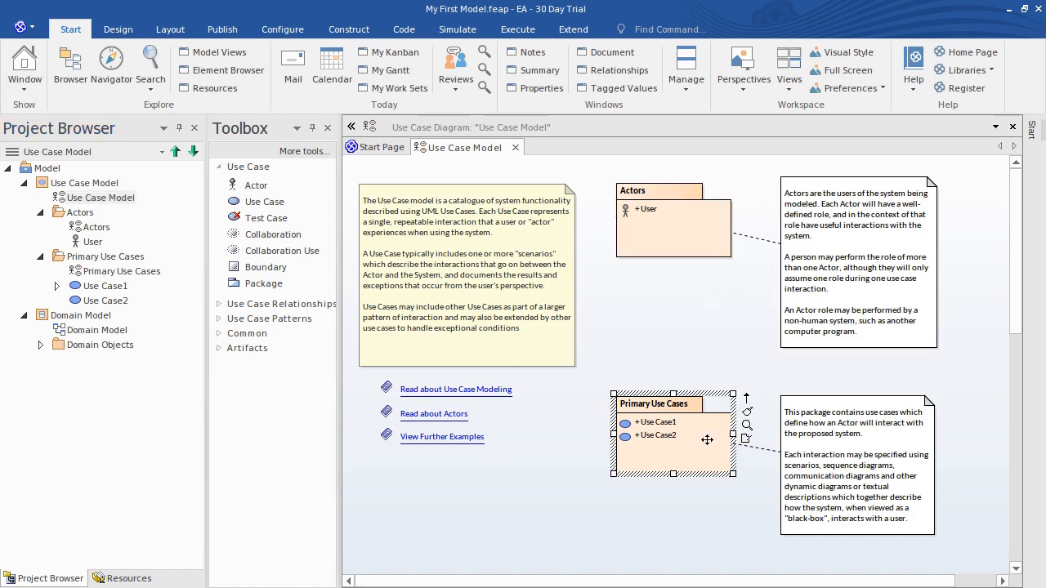
{"action": "left_click", "coordinate": [688, 244]}
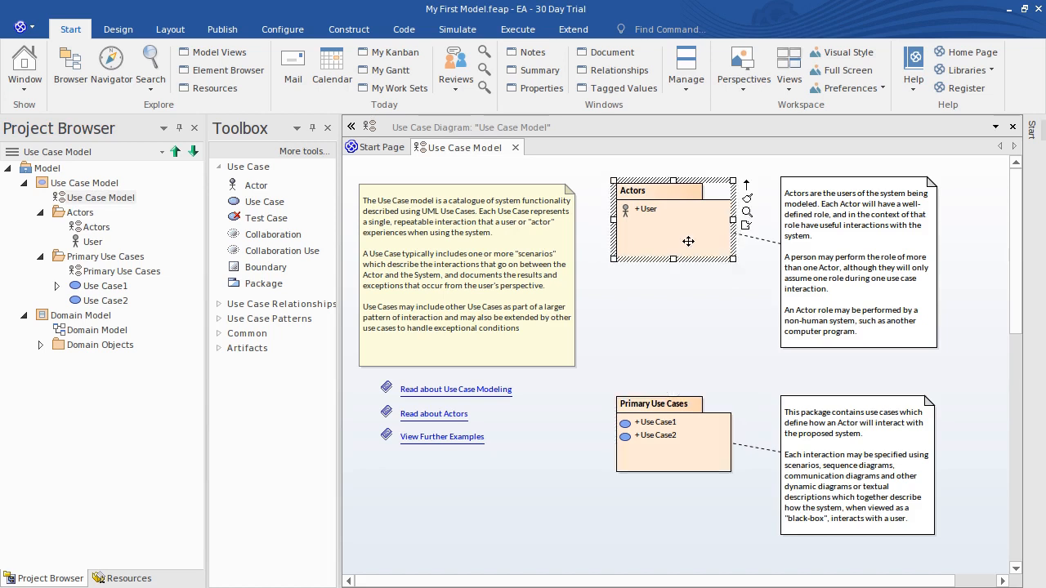
{"action": "left_click", "coordinate": [85, 213]}
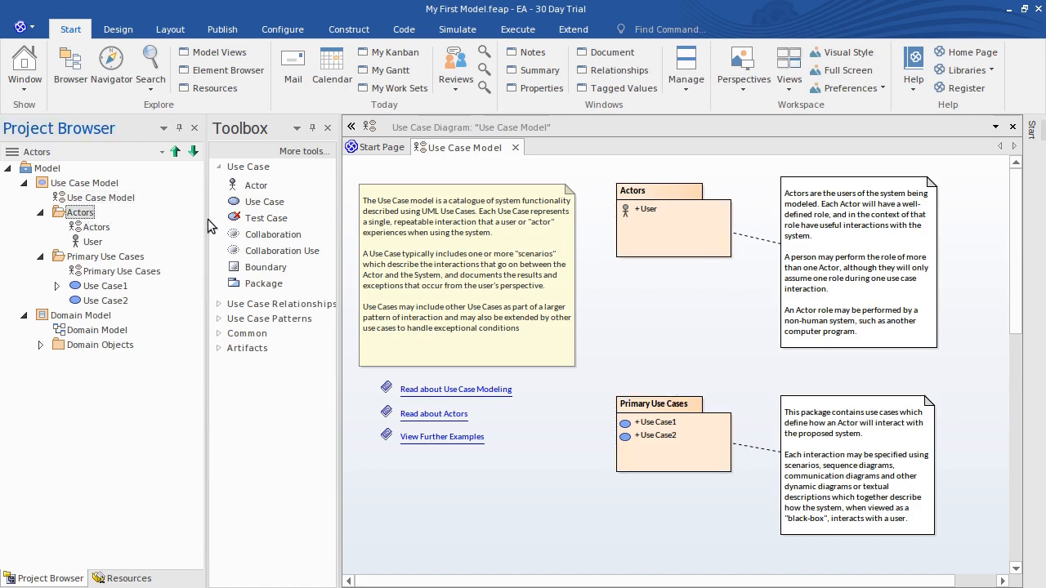
{"action": "left_click", "coordinate": [701, 235]}
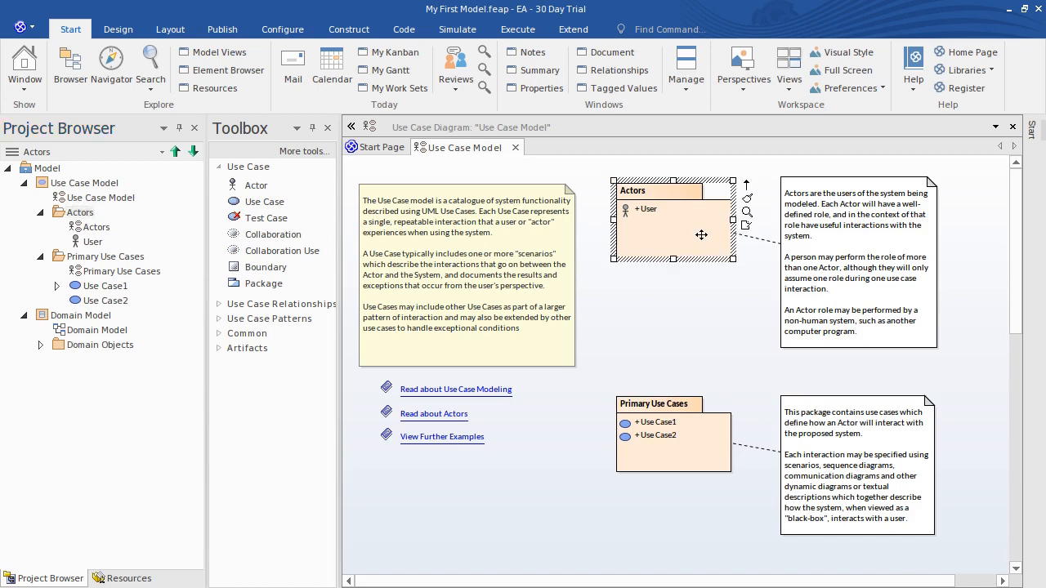
{"action": "double_click", "coordinate": [701, 236]}
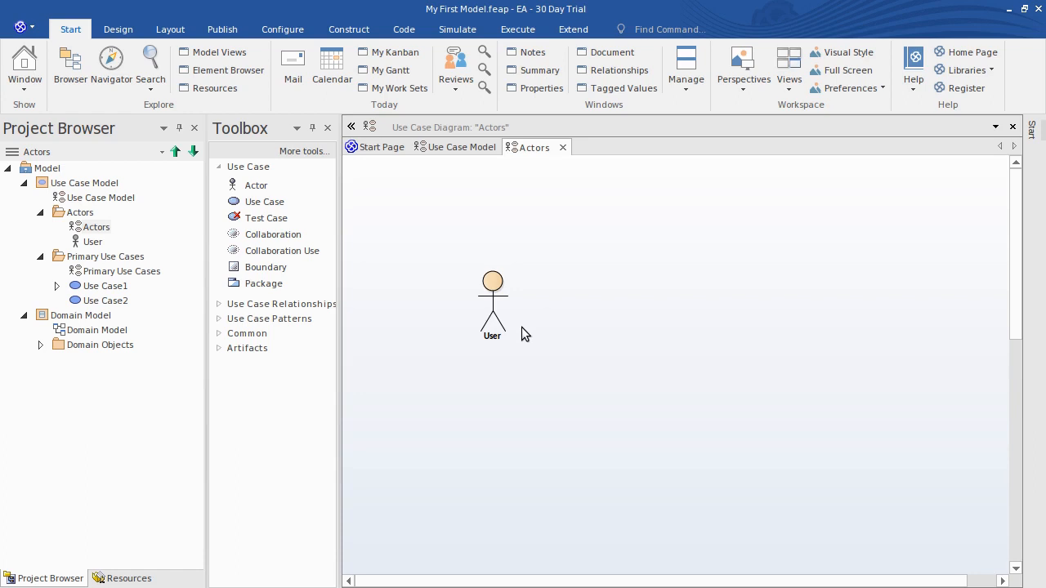
- Rename the User actor in the Actors diagram as Organizer
{"action": "left_click", "coordinate": [491, 308]}
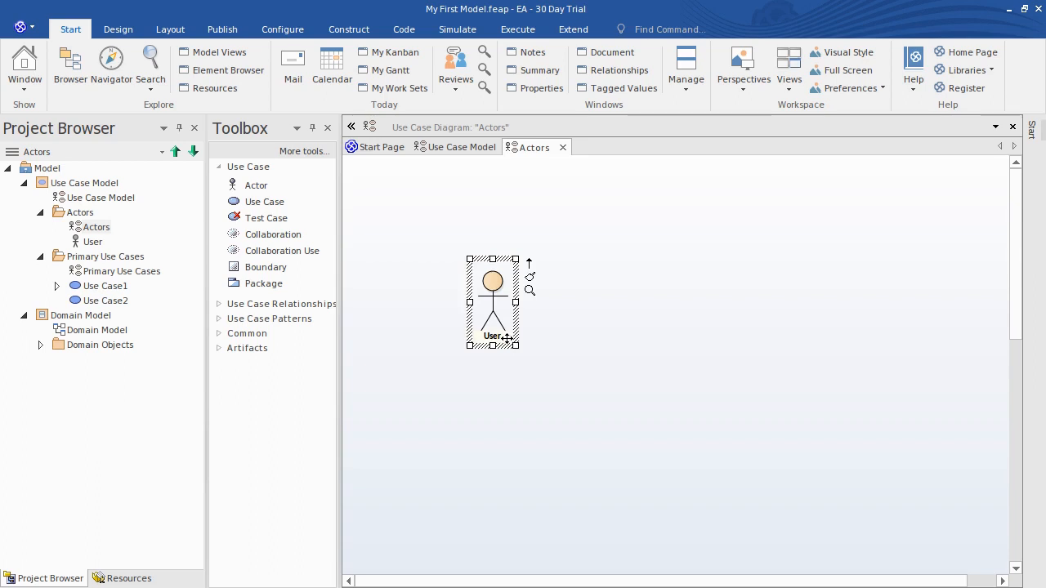
{"action": "left_click", "coordinate": [506, 338]}
{"action": "type", "text": "Organizer"}
{"action": "key", "text": "Return"}
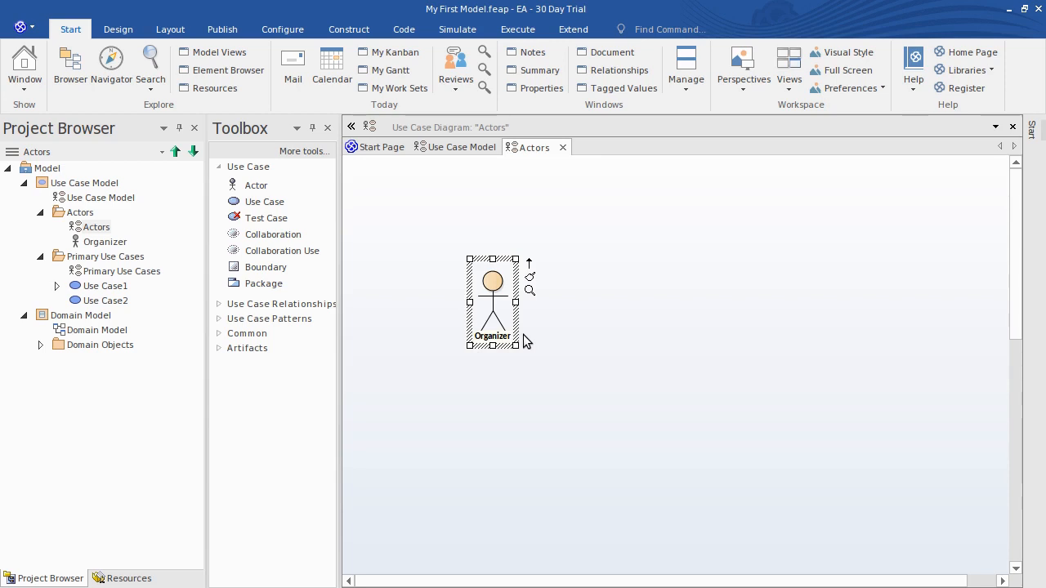
{"action": "left_click", "coordinate": [135, 244]}
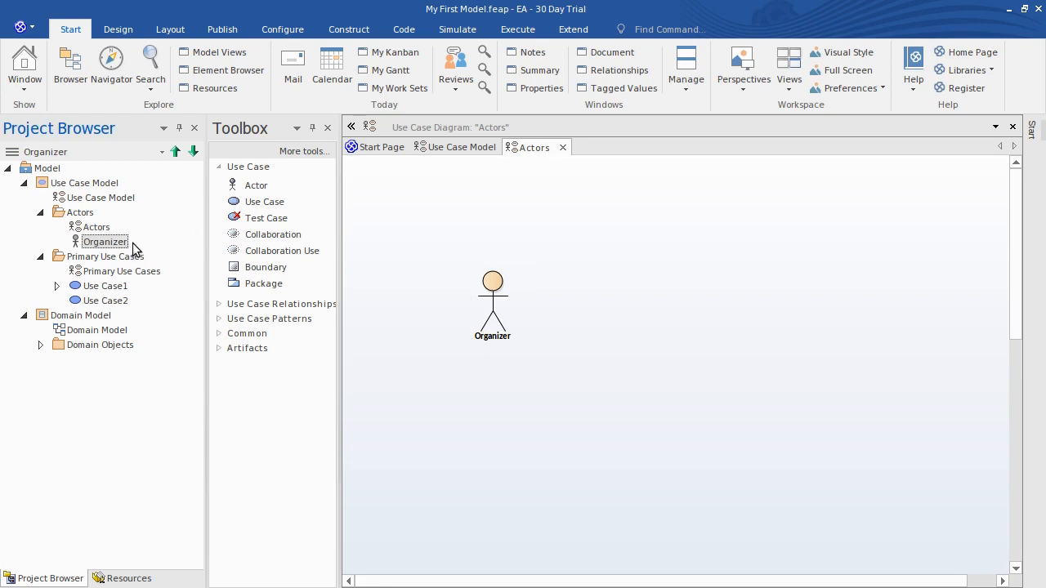
- Add notes to the Organizer actor saying it is responsible for creating the webinar, starting and ending sessions, and rescheduling postponed events
{"action": "right_click", "coordinate": [493, 305]}
{"action": "left_click", "coordinate": [589, 74]}
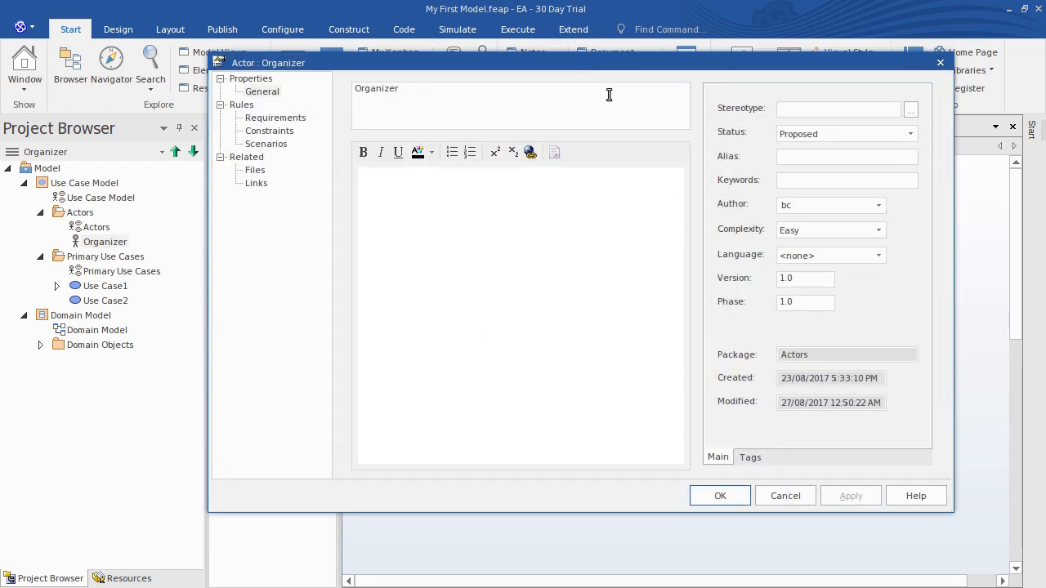
{"action": "left_click", "coordinate": [563, 103]}
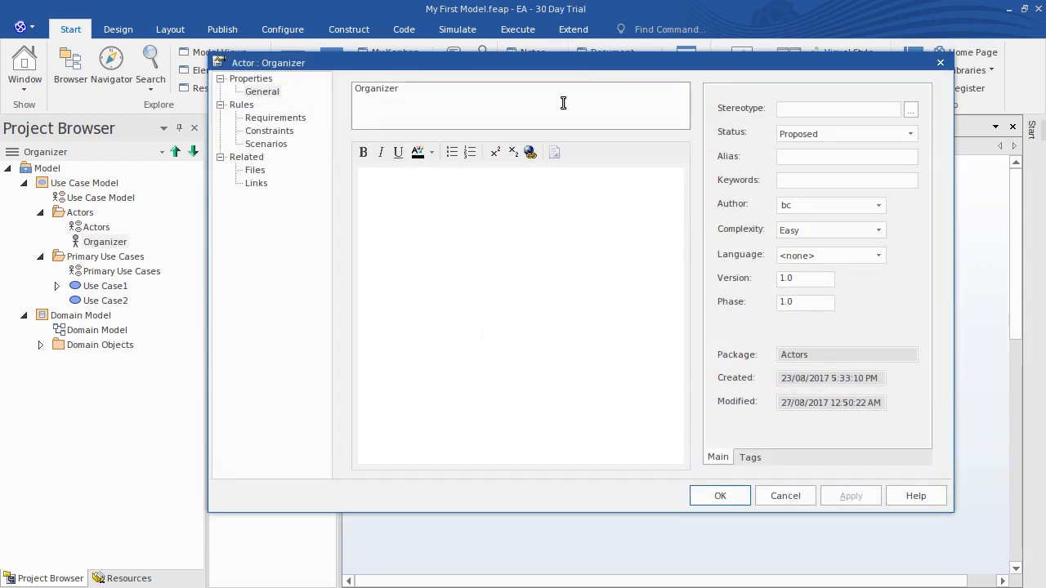
{"action": "left_click", "coordinate": [530, 204]}
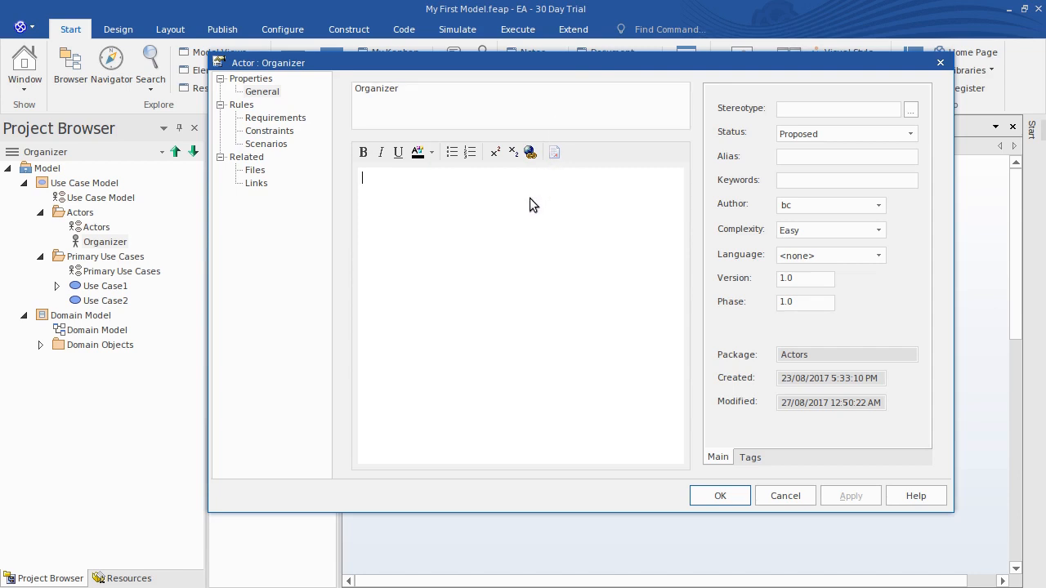
{"action": "right_click", "coordinate": [505, 193]}
{"action": "left_click", "coordinate": [571, 307]}
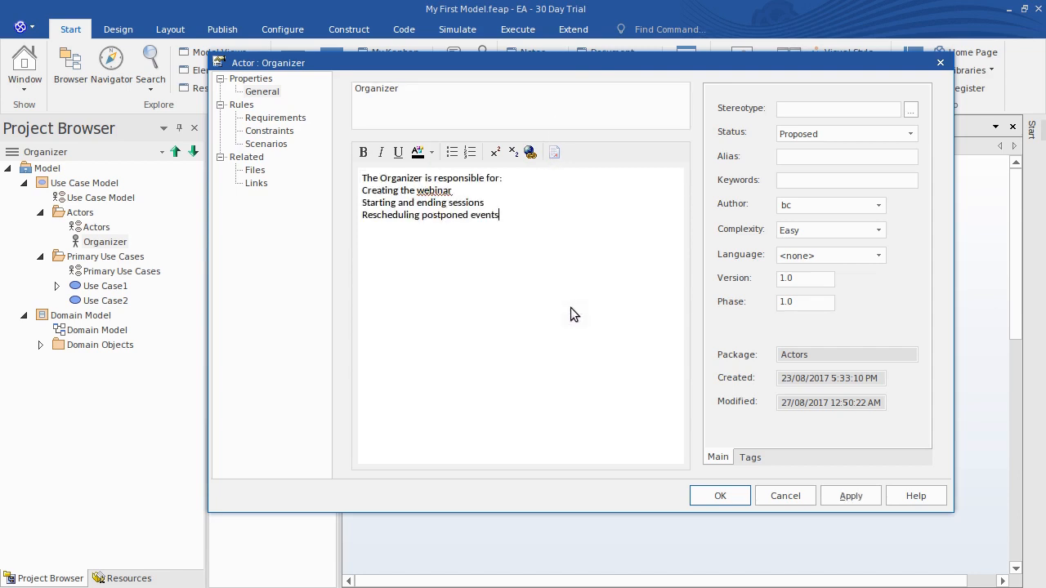
- Format the three responsibility lines in the Organizer's notes as a bulleted list and save the properties
{"action": "left_click_drag", "start_coordinate": [520, 217], "coordinate": [352, 191]}
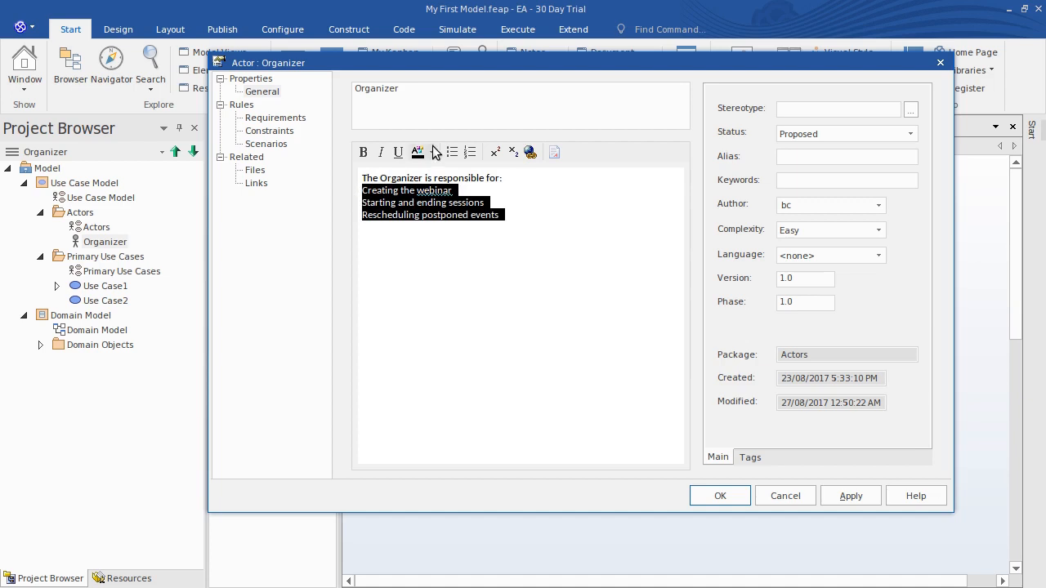
{"action": "left_click", "coordinate": [452, 152]}
{"action": "left_click", "coordinate": [547, 216]}
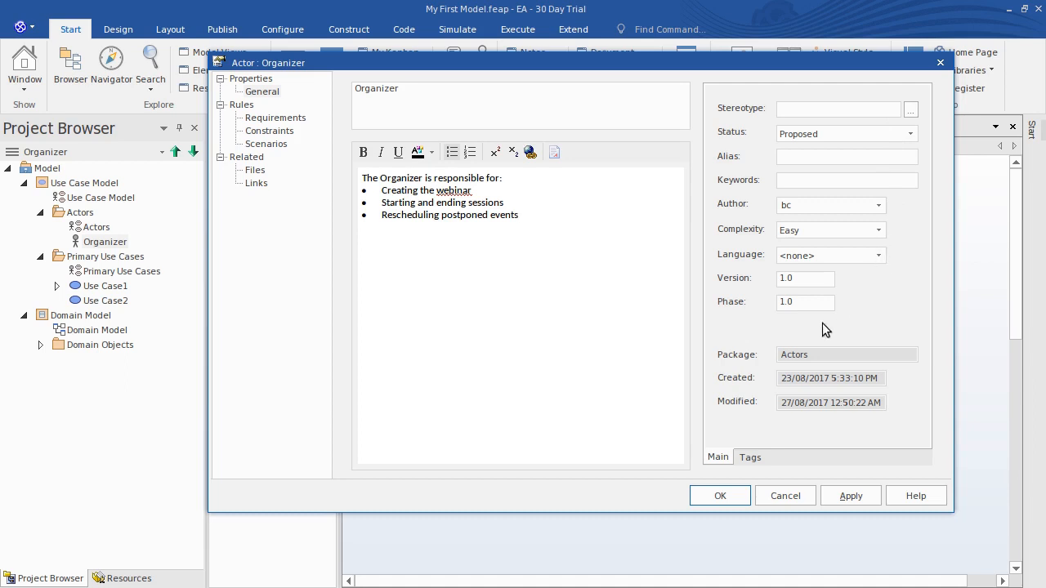
{"action": "left_click", "coordinate": [715, 498]}
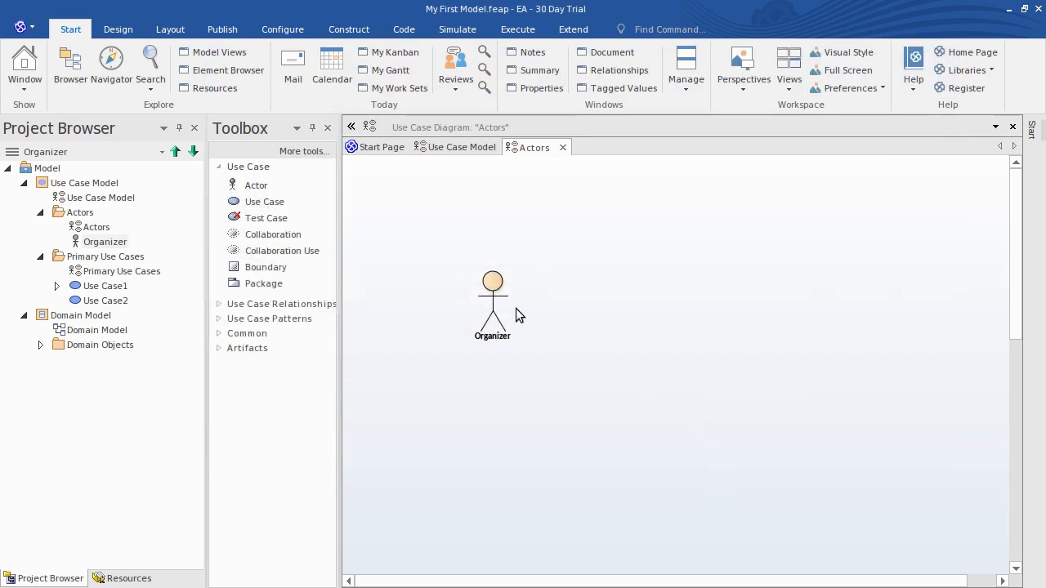
- Move the Organizer towards the upper-left corner of the diagram and add an actor named Presenter below it
{"action": "left_click_drag", "start_coordinate": [495, 288], "coordinate": [430, 219]}
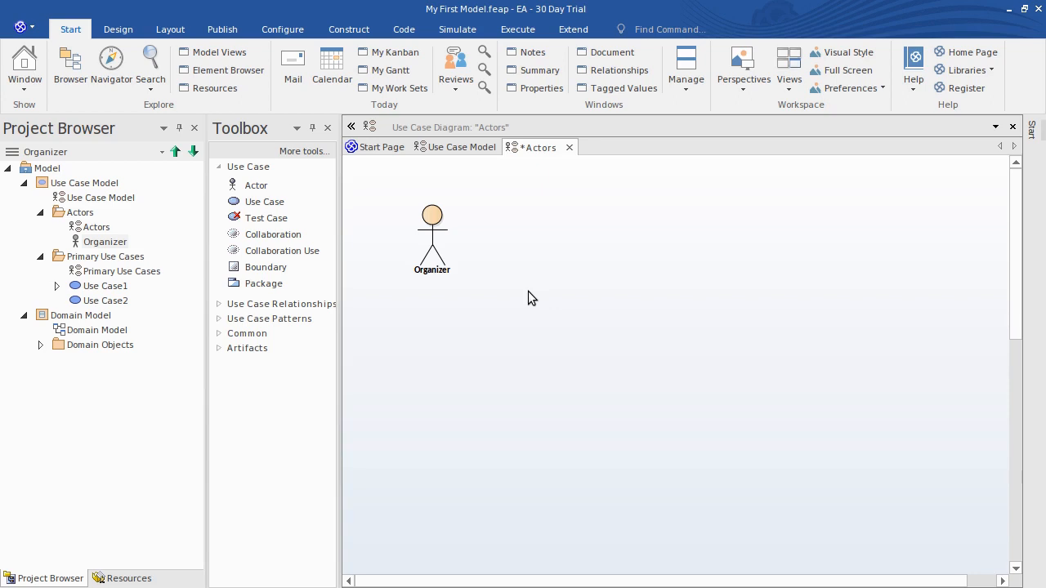
{"action": "left_click", "coordinate": [297, 184]}
{"action": "left_click", "coordinate": [424, 327]}
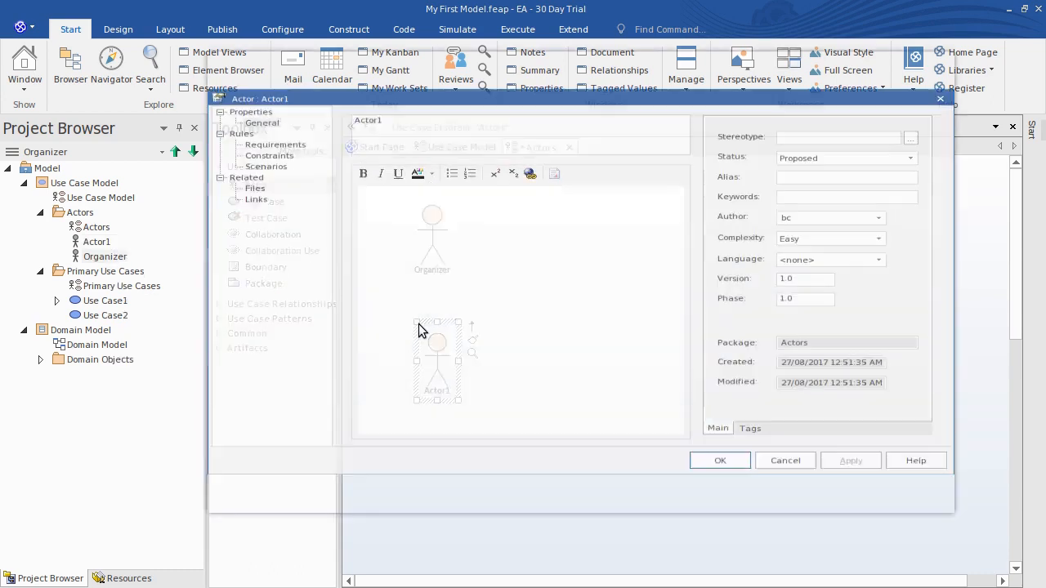
{"action": "left_click_drag", "start_coordinate": [418, 86], "coordinate": [337, 84]}
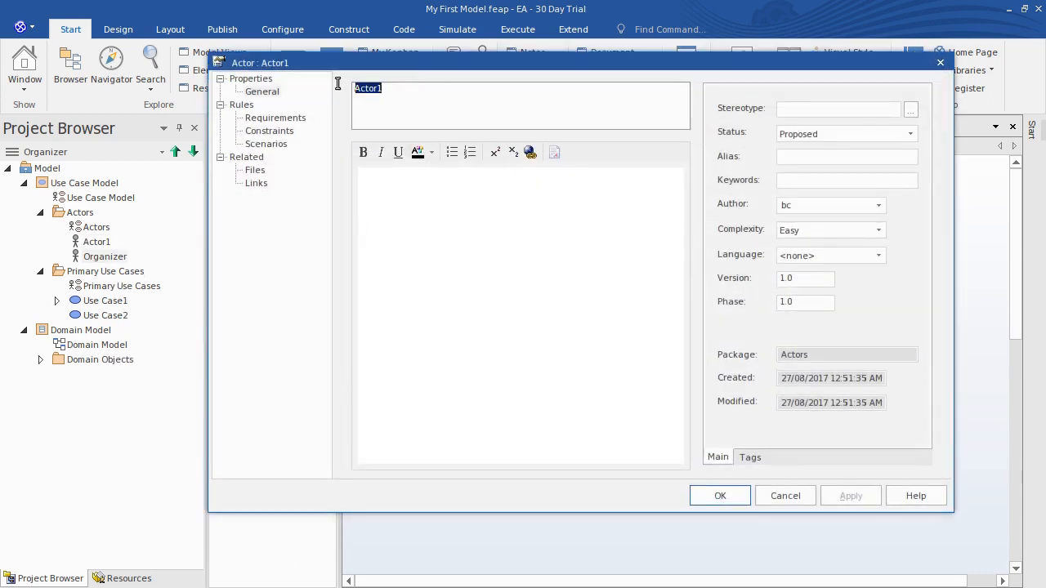
{"action": "type", "text": "Presenter"}
{"action": "key", "text": "Return"}
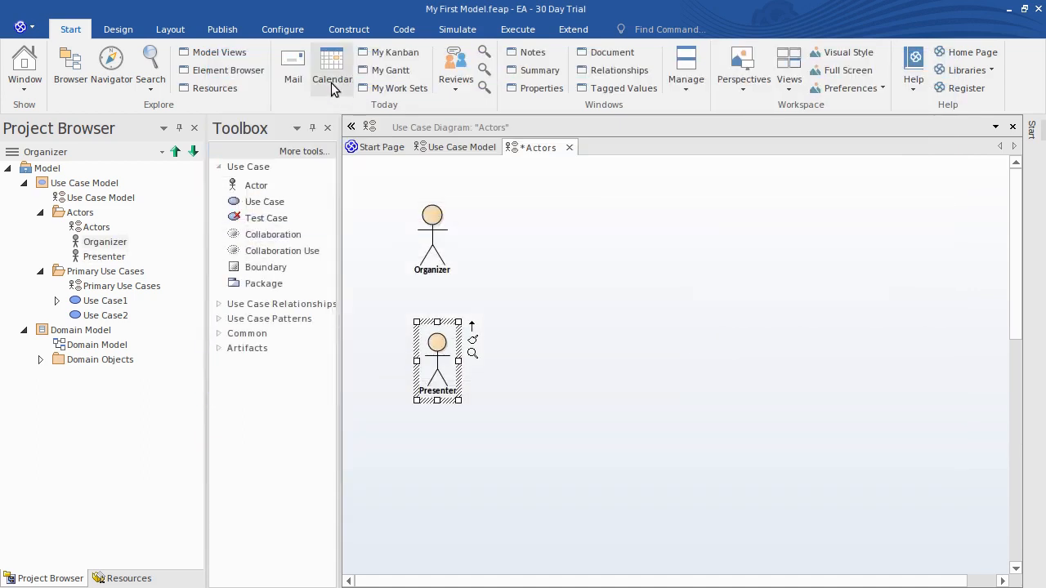
- Add a third actor named Attendee below the Presenter in the Actors diagram
{"action": "left_click", "coordinate": [288, 184]}
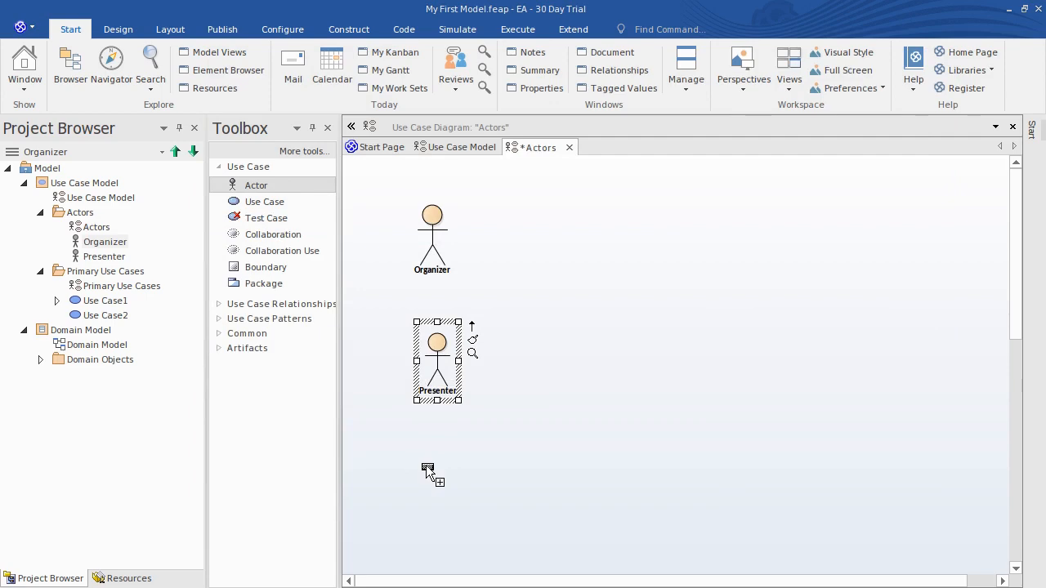
{"action": "left_click", "coordinate": [426, 465]}
{"action": "left_click_drag", "start_coordinate": [394, 91], "coordinate": [355, 88]}
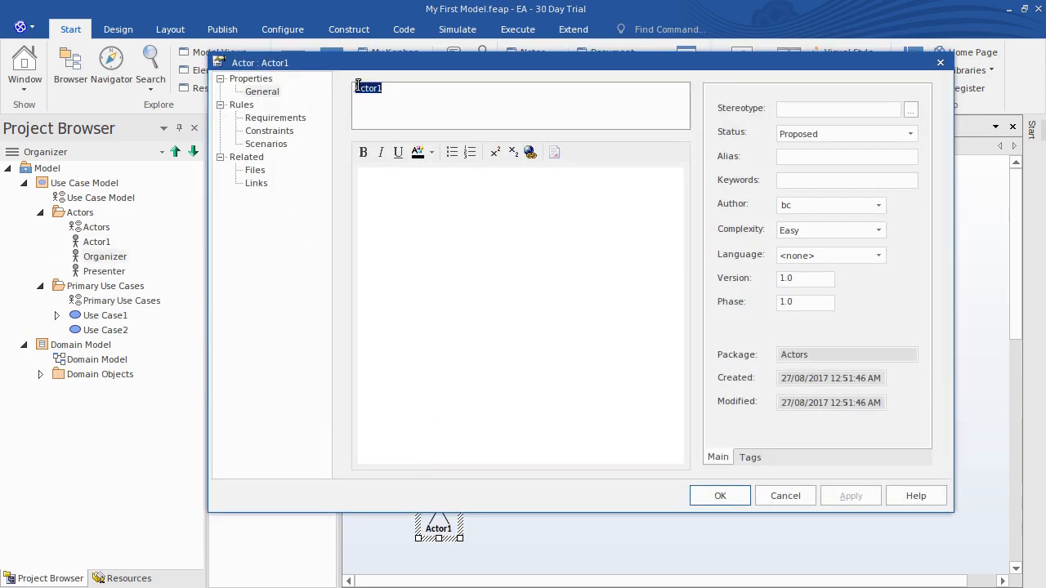
{"action": "type", "text": "Attendee"}
{"action": "key", "text": "Return"}
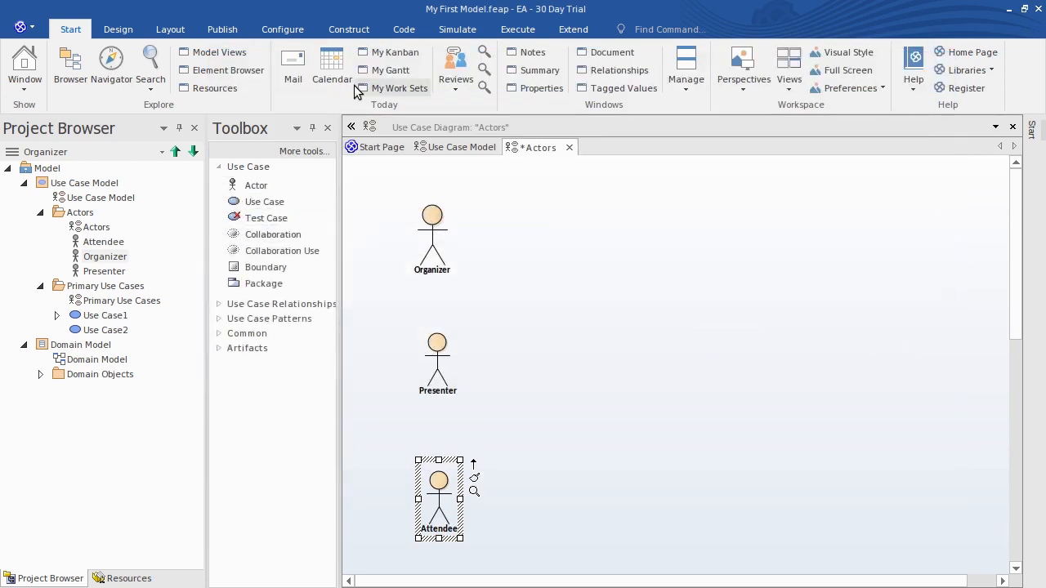
- Align the left edges of the three actors and move the Attendee slightly up, closer to the Presenter
{"action": "left_click_drag", "start_coordinate": [493, 518], "coordinate": [395, 190]}
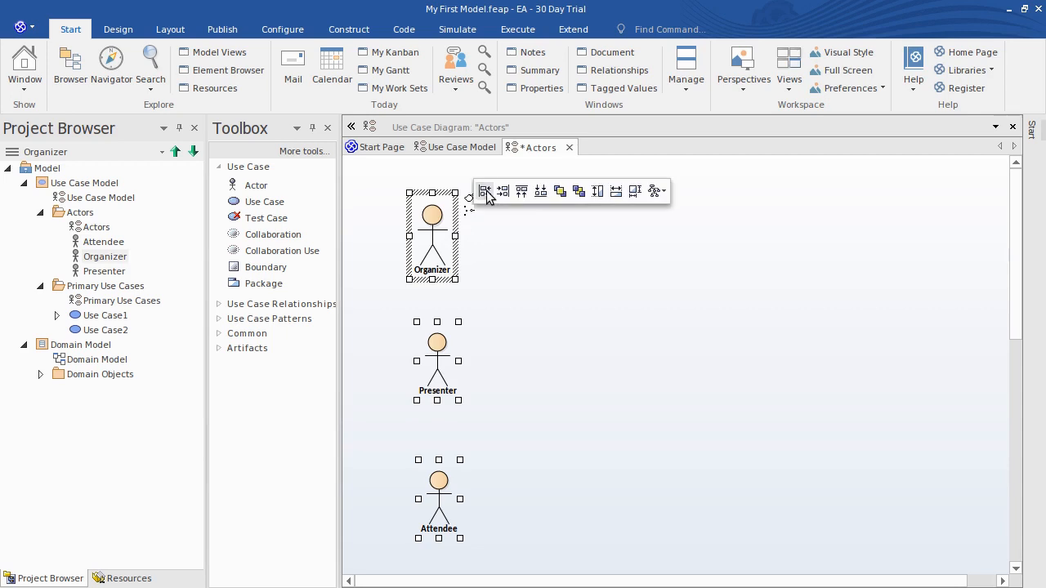
{"action": "left_click", "coordinate": [485, 190]}
{"action": "left_click", "coordinate": [498, 389]}
{"action": "left_click_drag", "start_coordinate": [432, 492], "coordinate": [433, 472]}
{"action": "left_click", "coordinate": [500, 394]}
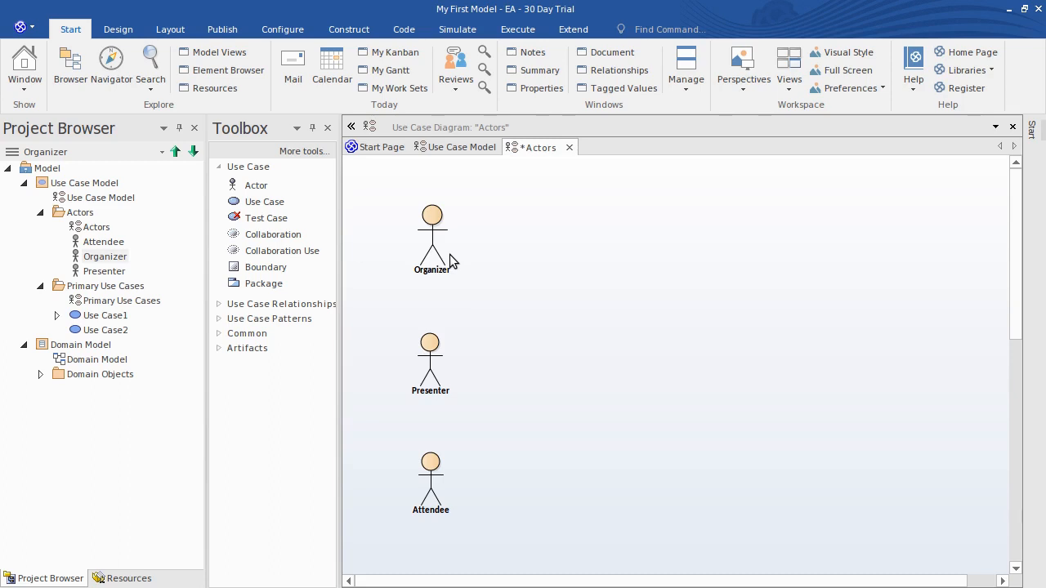
{"action": "left_click", "coordinate": [112, 243]}
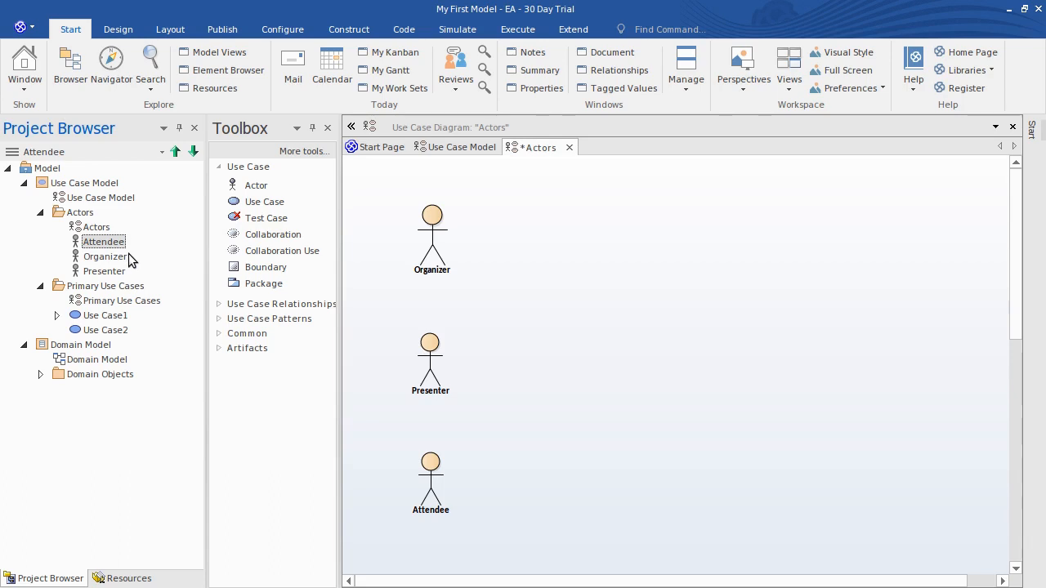
{"action": "left_click", "coordinate": [125, 258]}
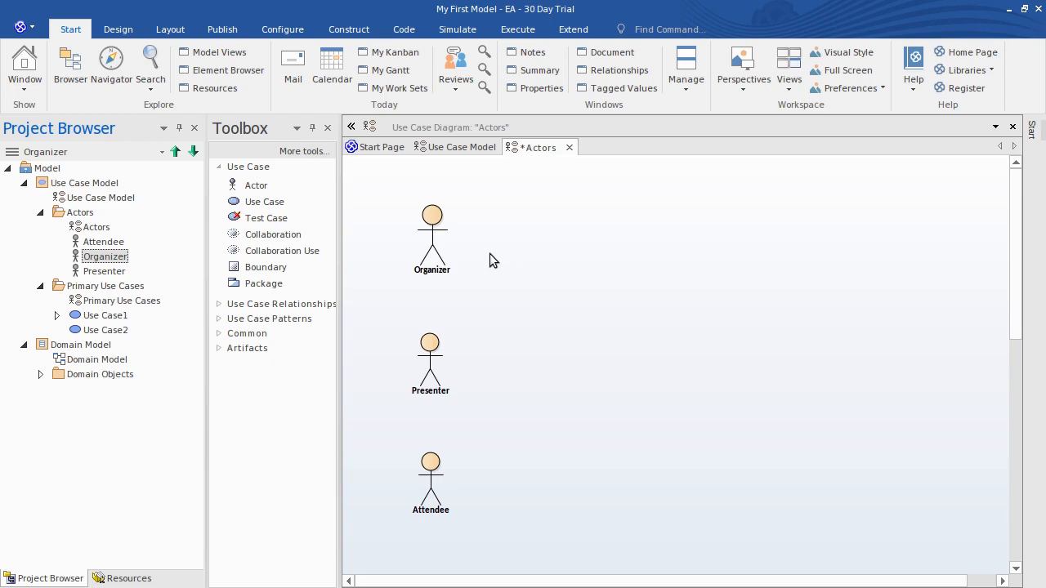
{"action": "left_click", "coordinate": [444, 253]}
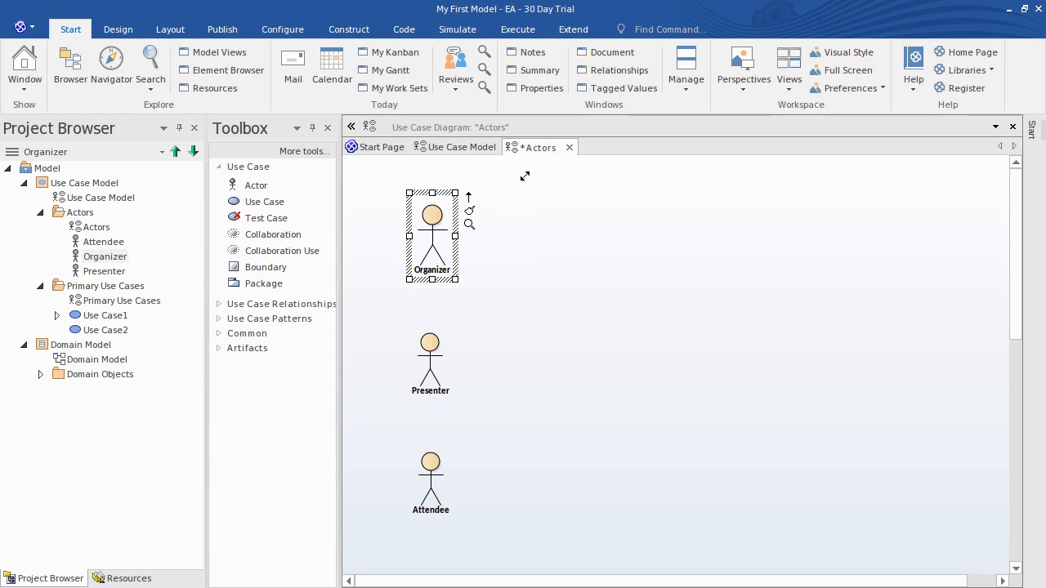
- Try enlarging the Organizer actor in the Actors diagram and undo the resize
{"action": "left_click_drag", "start_coordinate": [455, 192], "coordinate": [525, 176]}
{"action": "left_click", "coordinate": [172, 31]}
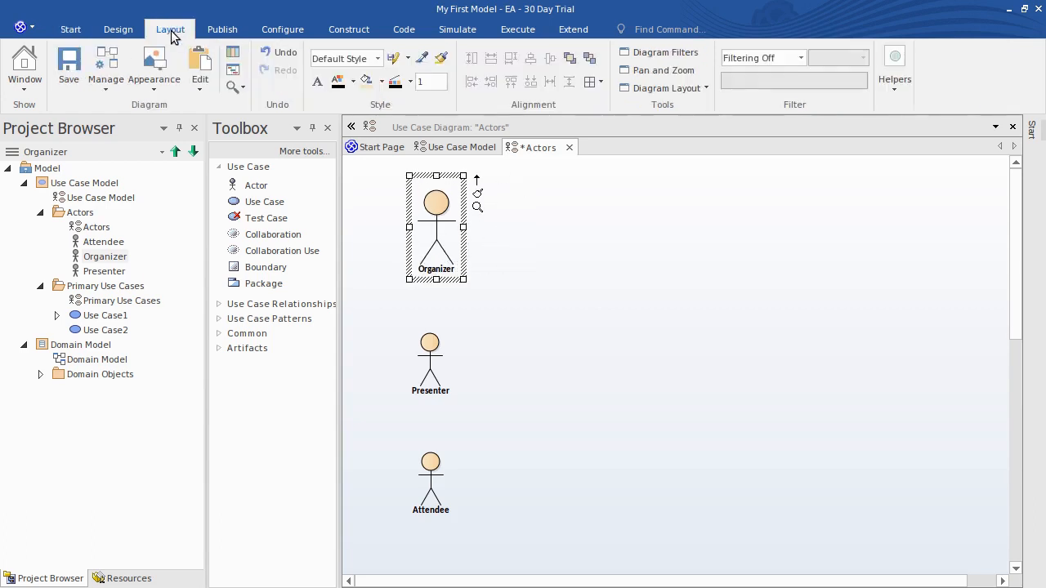
{"action": "left_click", "coordinate": [280, 52]}
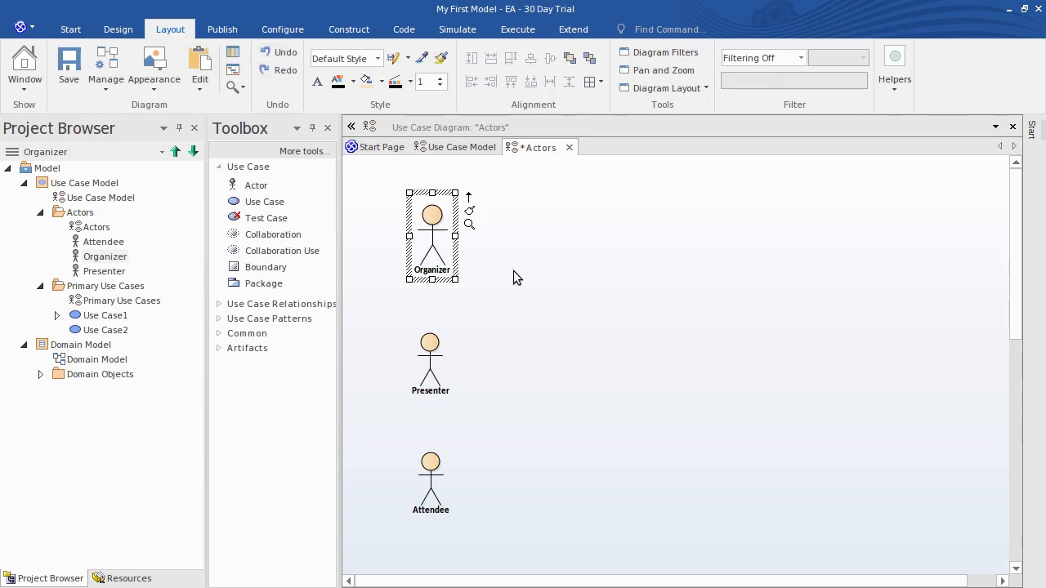
- Delete the Organizer from the Actors diagram and place it back above the Presenter from the model's Actors package
{"action": "left_click", "coordinate": [119, 257]}
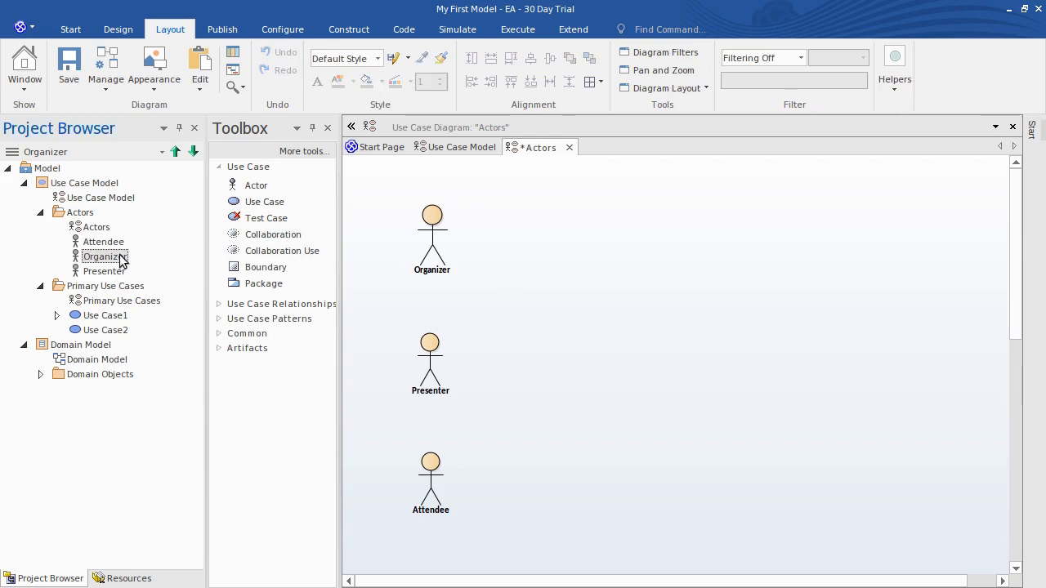
{"action": "left_click", "coordinate": [467, 249]}
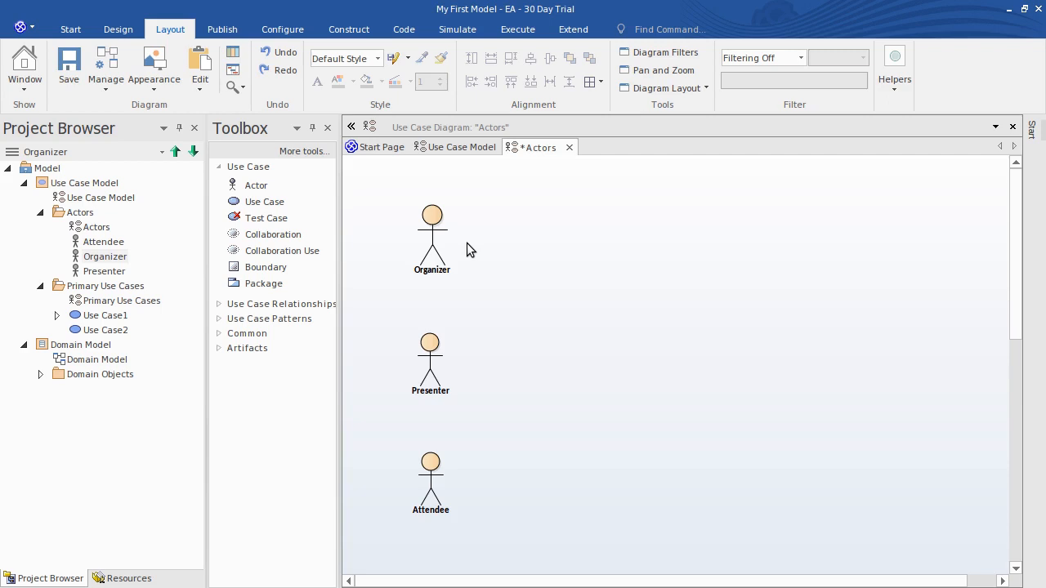
{"action": "left_click", "coordinate": [434, 229]}
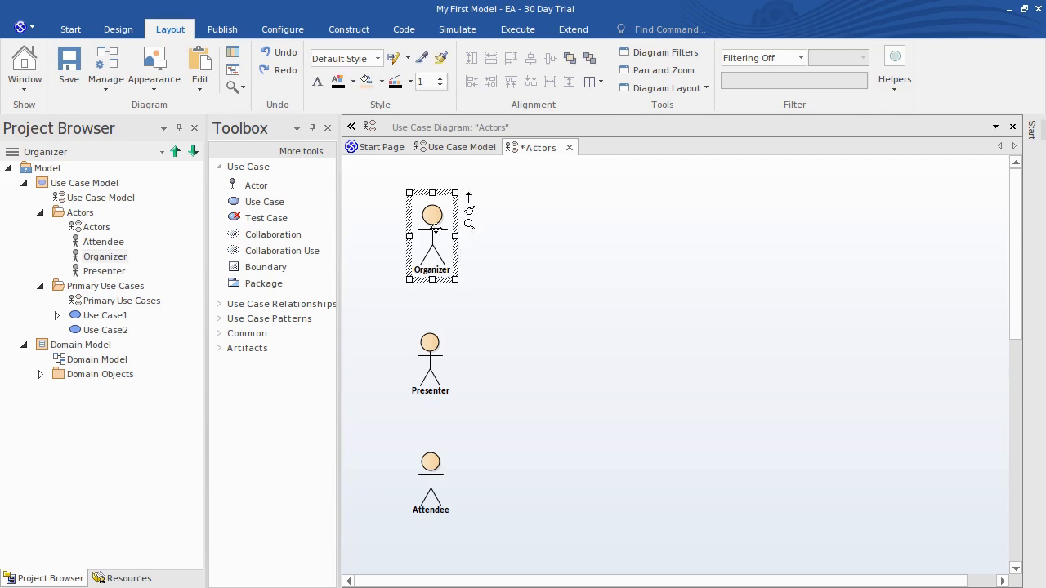
{"action": "right_click", "coordinate": [448, 227]}
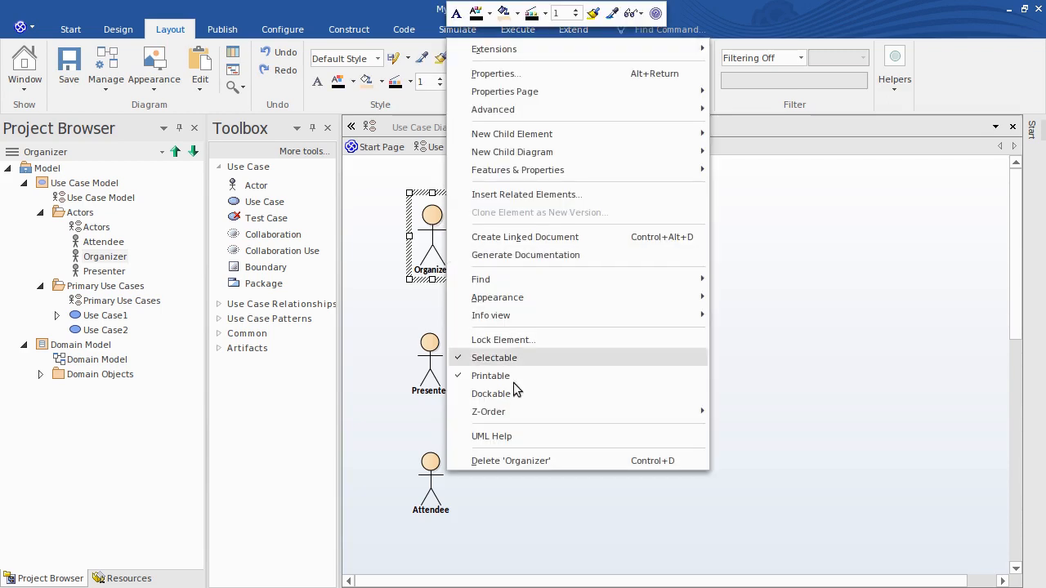
{"action": "left_click", "coordinate": [559, 460]}
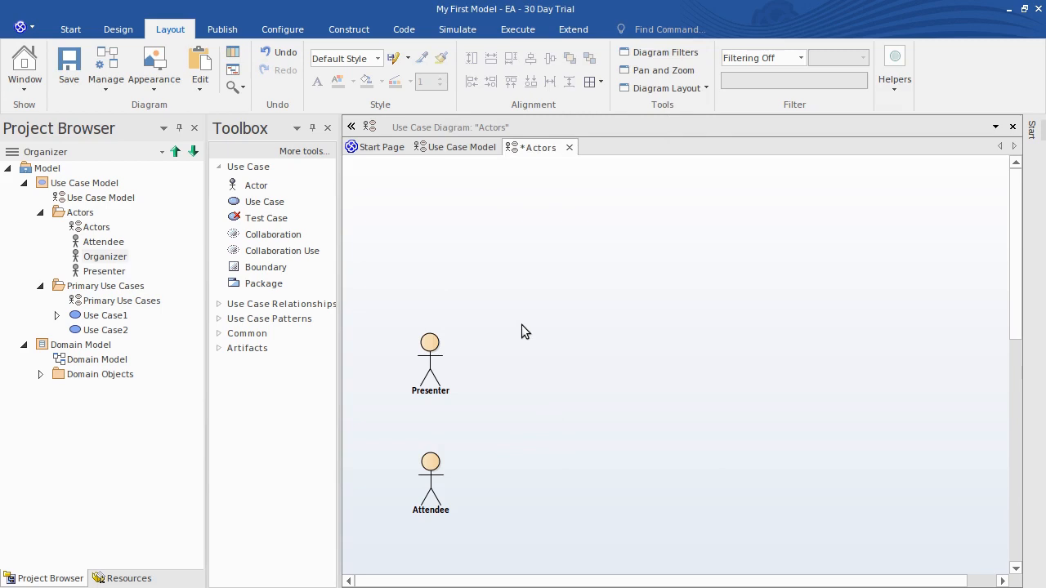
{"action": "left_click", "coordinate": [134, 258]}
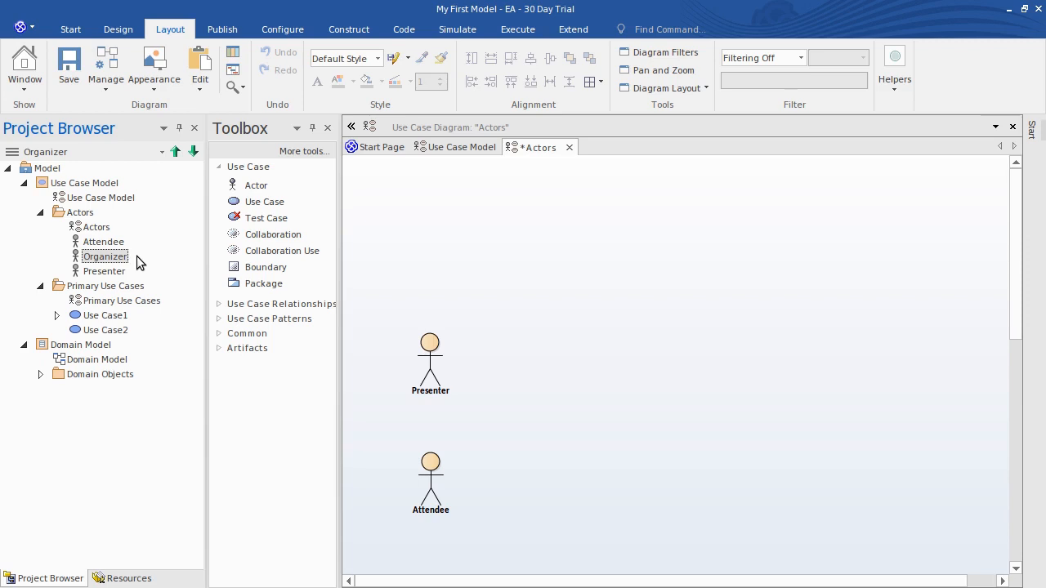
{"action": "left_click_drag", "start_coordinate": [136, 256], "coordinate": [421, 211]}
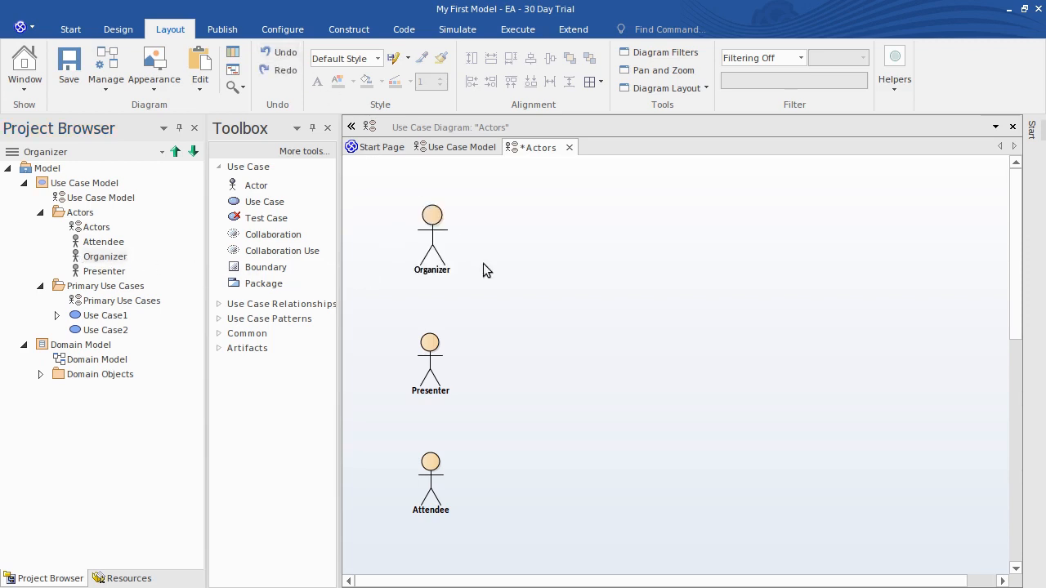
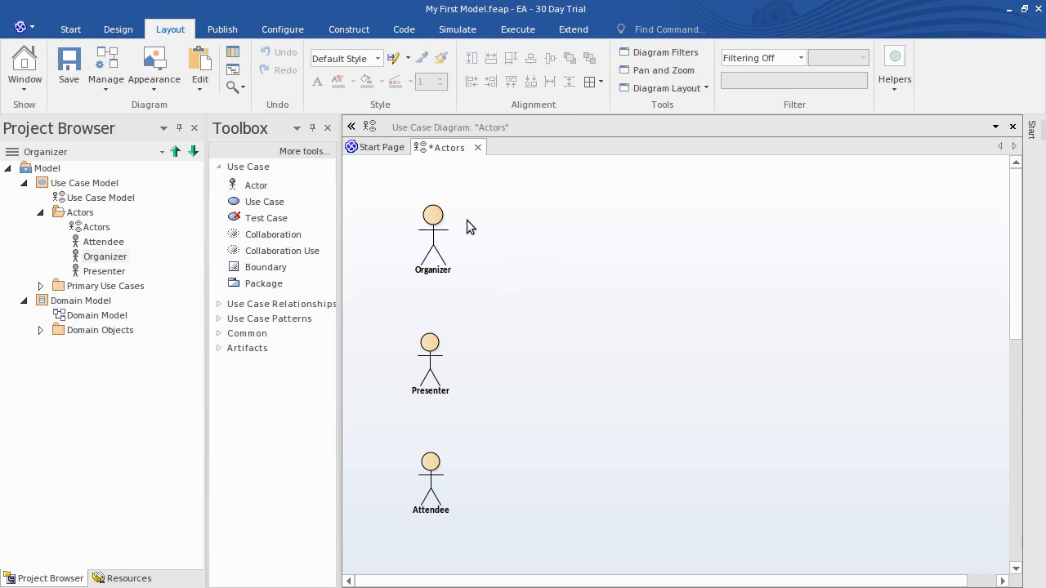
- Add an Actor element named Moderator to the Actors package using the Use Case toolset, without adding it to the current diagram
{"action": "left_click", "coordinate": [113, 257]}
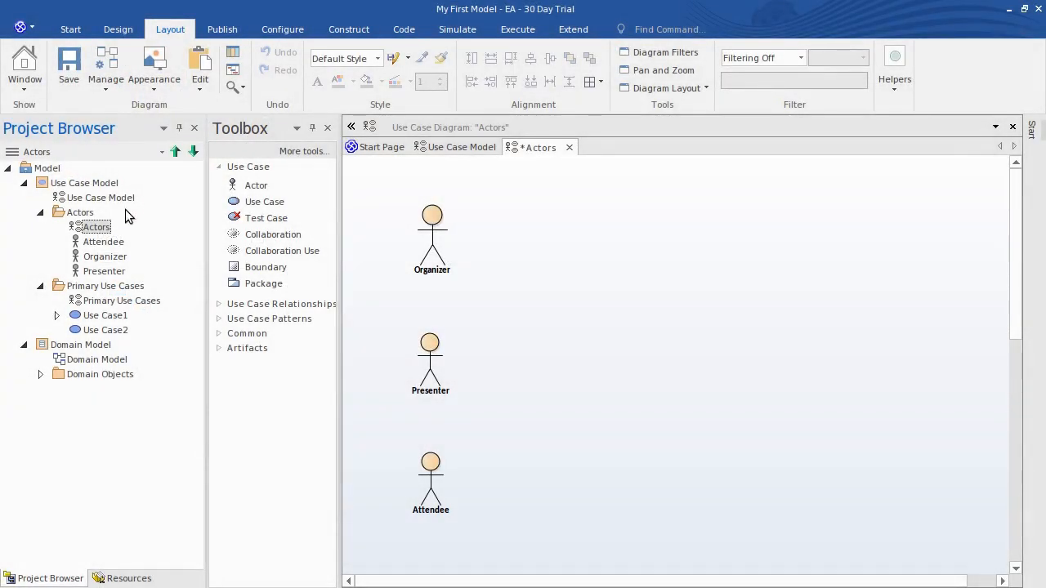
{"action": "left_click", "coordinate": [125, 213]}
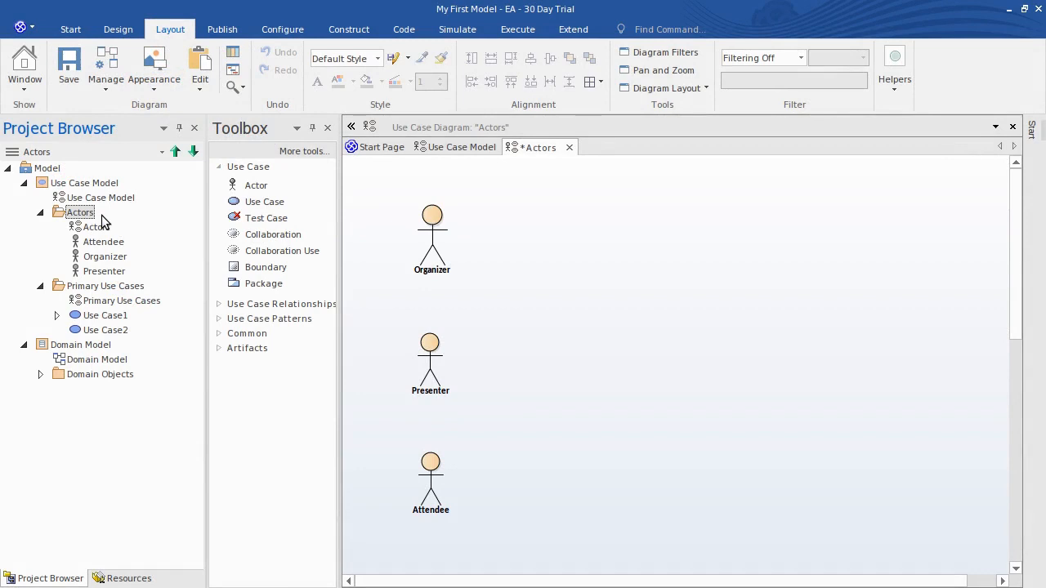
{"action": "right_click", "coordinate": [105, 223]}
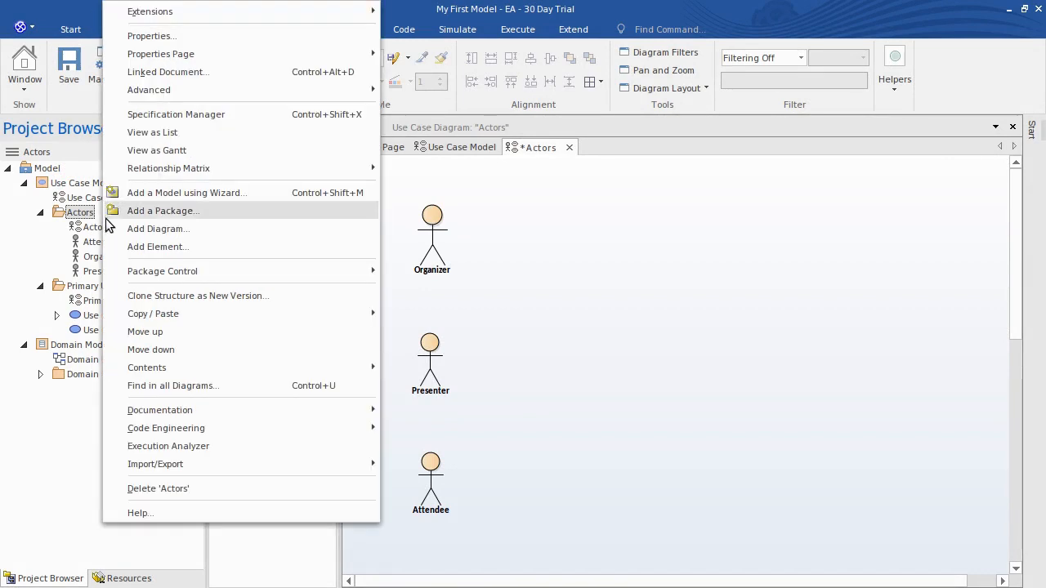
{"action": "left_click", "coordinate": [202, 247]}
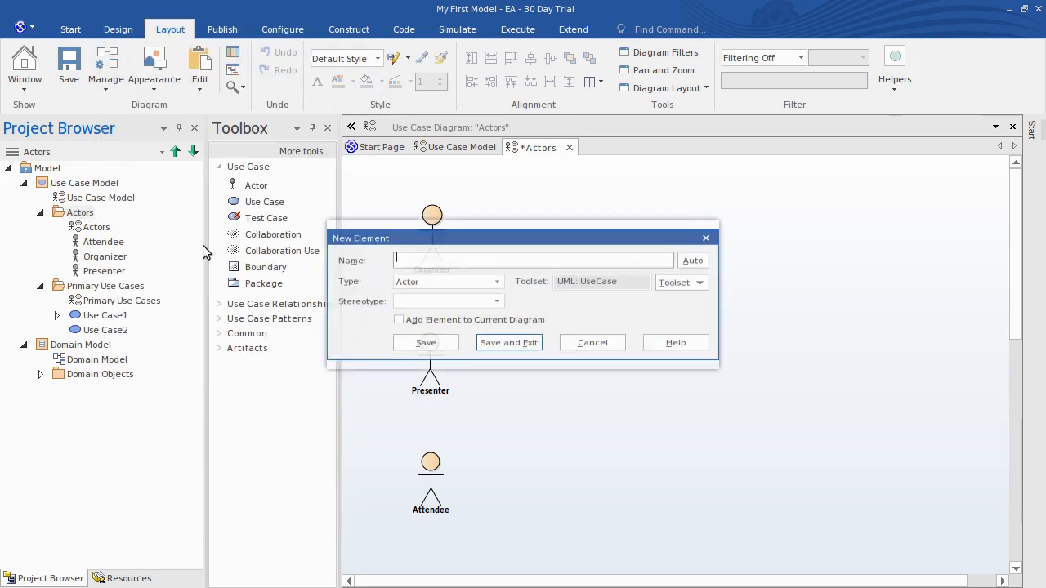
{"action": "left_click", "coordinate": [699, 281]}
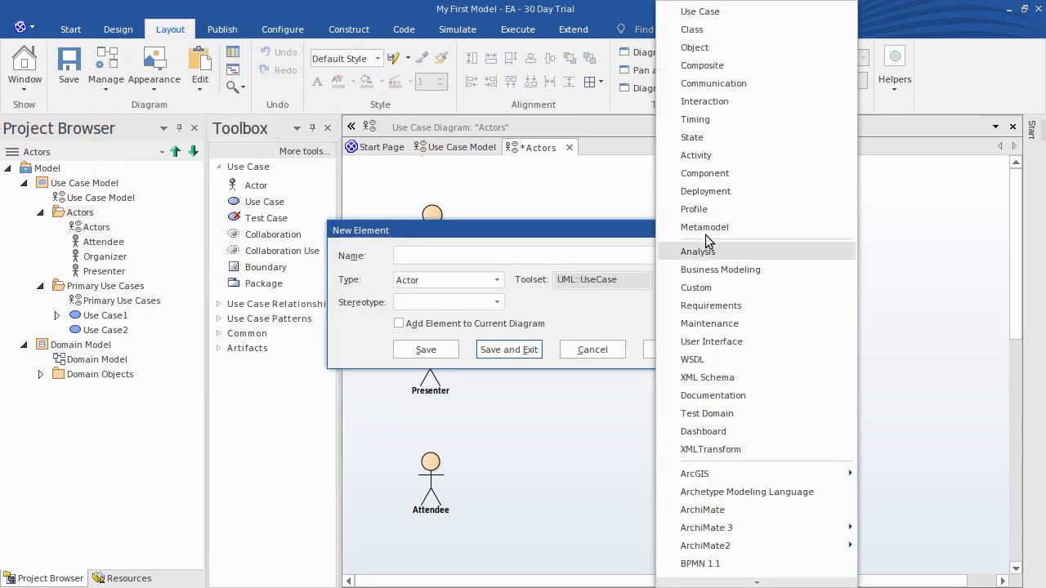
{"action": "left_click", "coordinate": [718, 11]}
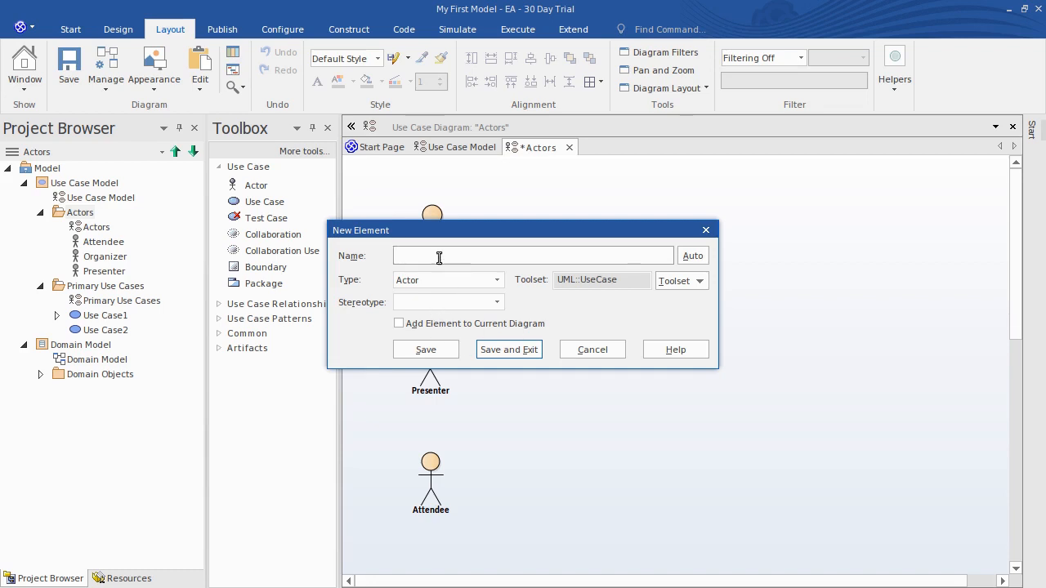
{"action": "type", "text": "Moderator"}
{"action": "left_click", "coordinate": [508, 349]}
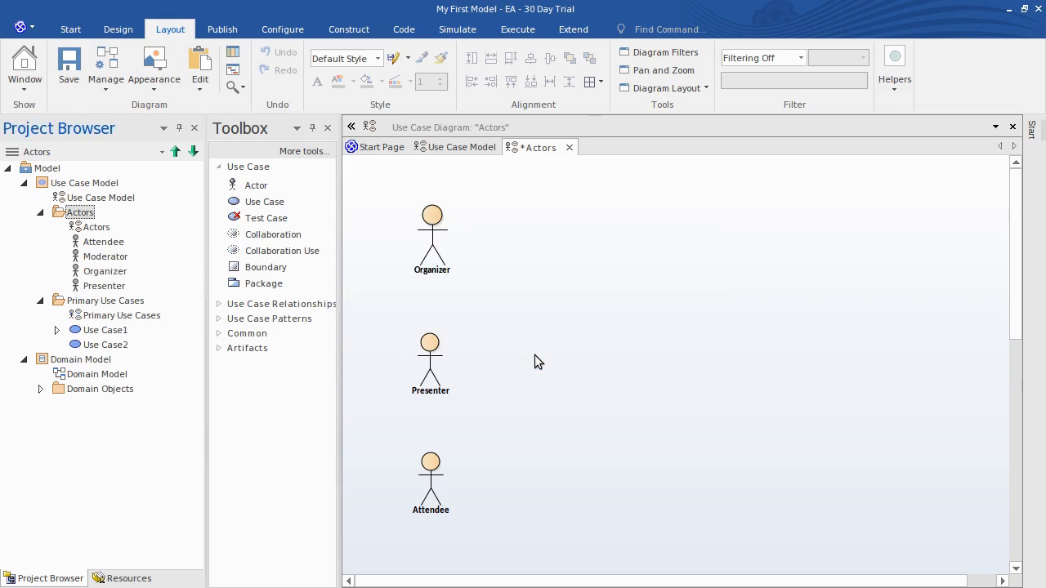
- Place the Moderator actor from the model onto the Actors diagram beside the Presenter, dropping it as a Link
{"action": "left_click", "coordinate": [141, 258]}
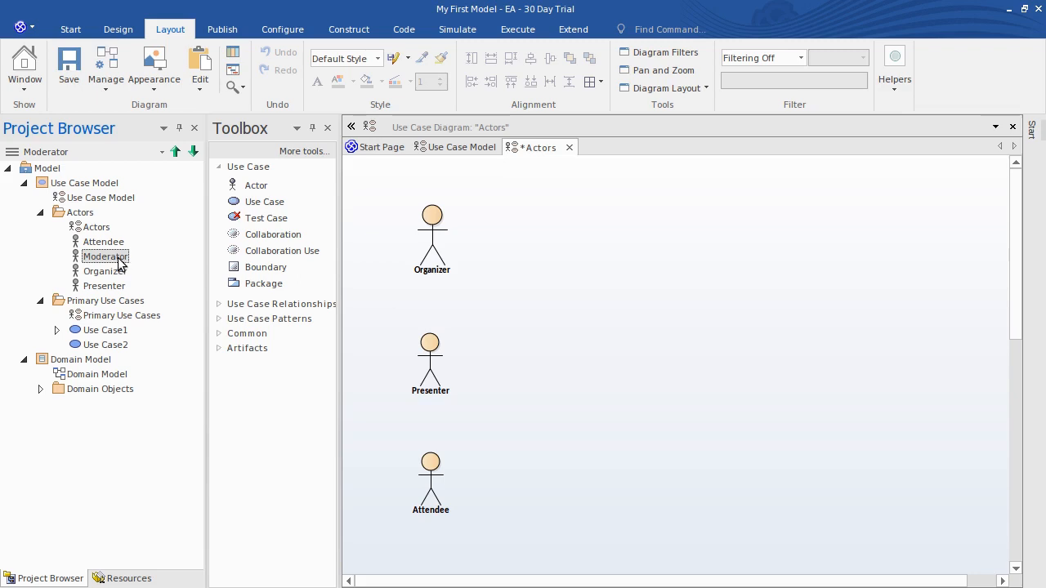
{"action": "left_click", "coordinate": [544, 318]}
{"action": "left_click", "coordinate": [104, 256]}
{"action": "left_click_drag", "start_coordinate": [105, 258], "coordinate": [514, 319]}
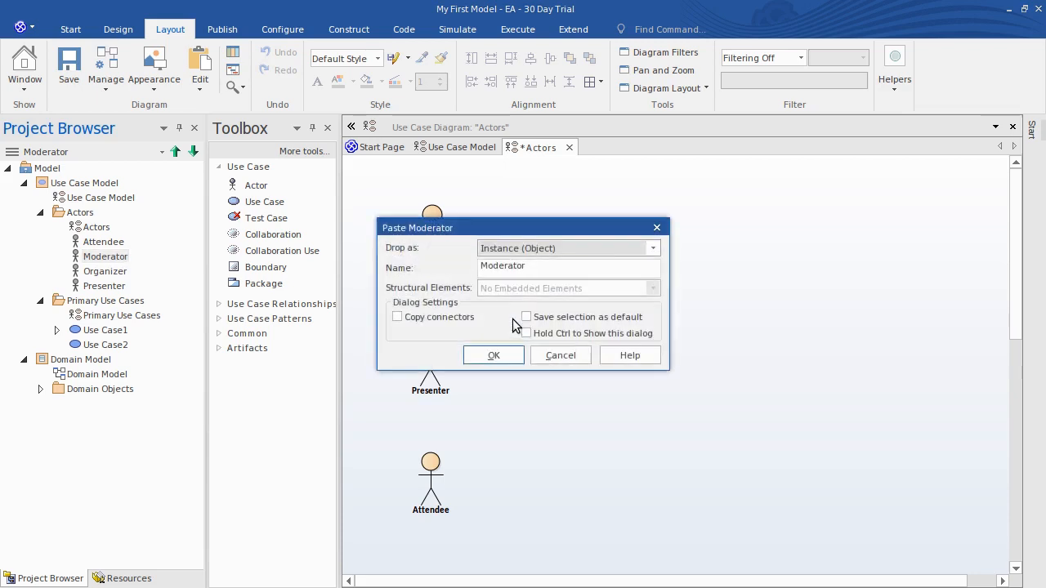
{"action": "left_click", "coordinate": [654, 249]}
{"action": "left_click", "coordinate": [604, 264]}
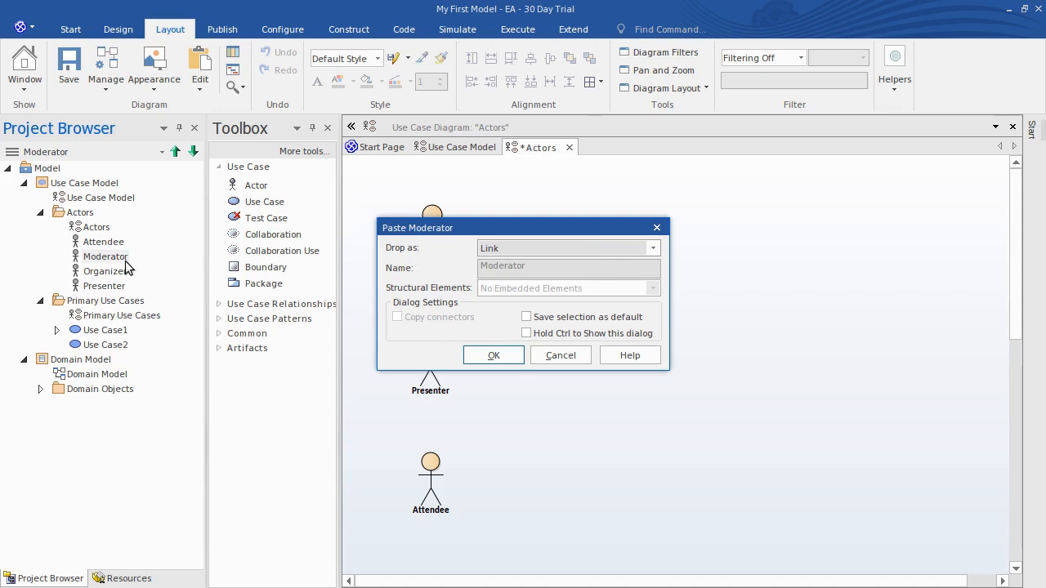
{"action": "left_click", "coordinate": [491, 355]}
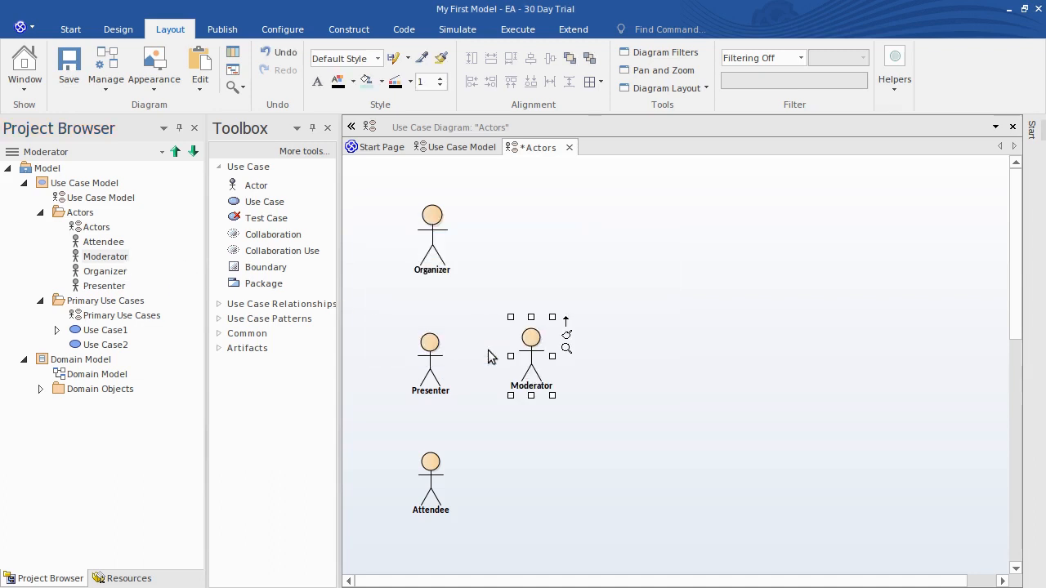
{"action": "left_click", "coordinate": [630, 357]}
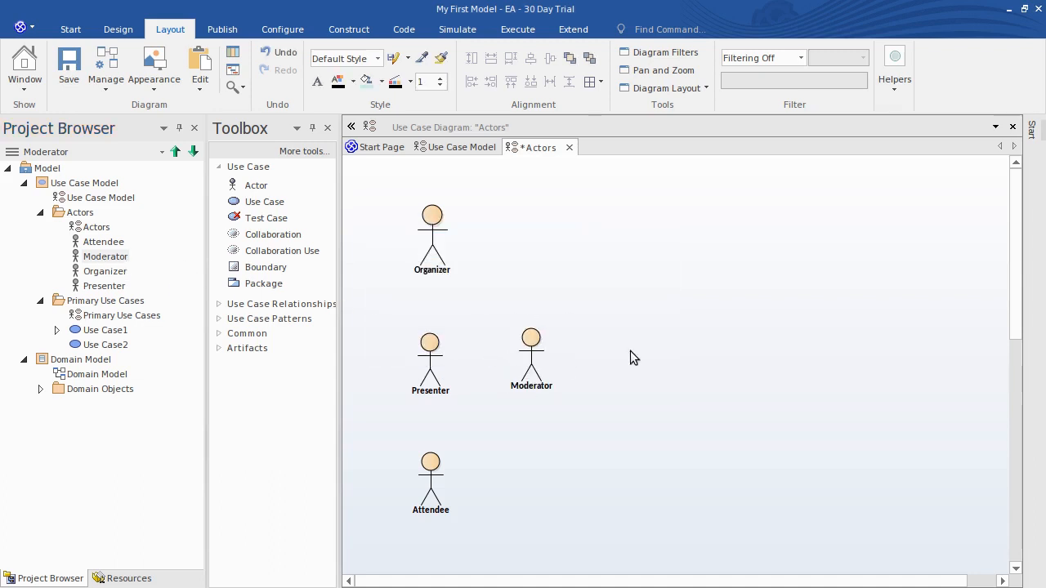
- Delete the Moderator from the Actors diagram and select it in the model's Actors package
{"action": "right_click", "coordinate": [537, 351]}
{"action": "left_click", "coordinate": [665, 460]}
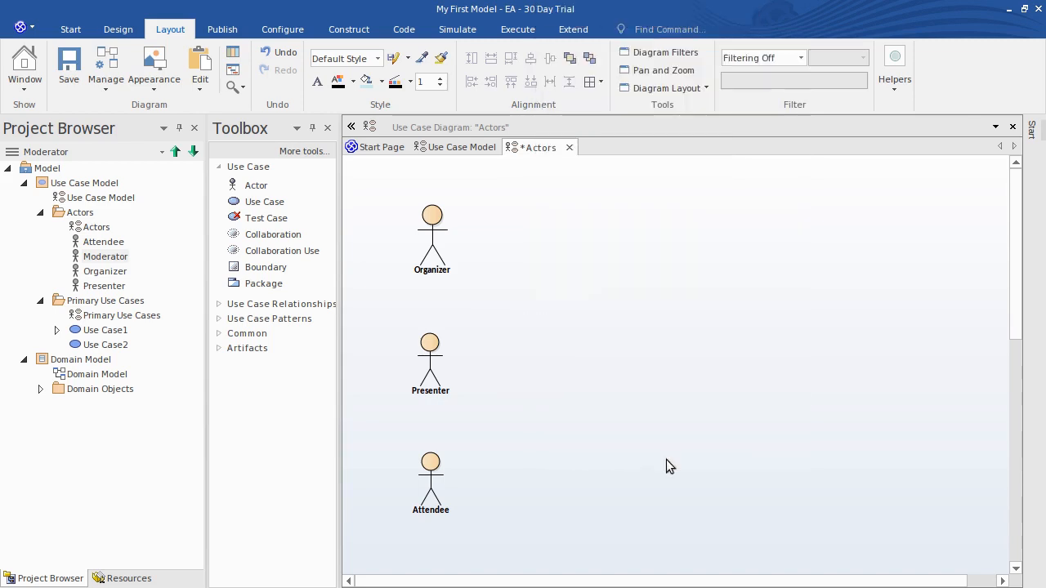
{"action": "left_click", "coordinate": [102, 257]}
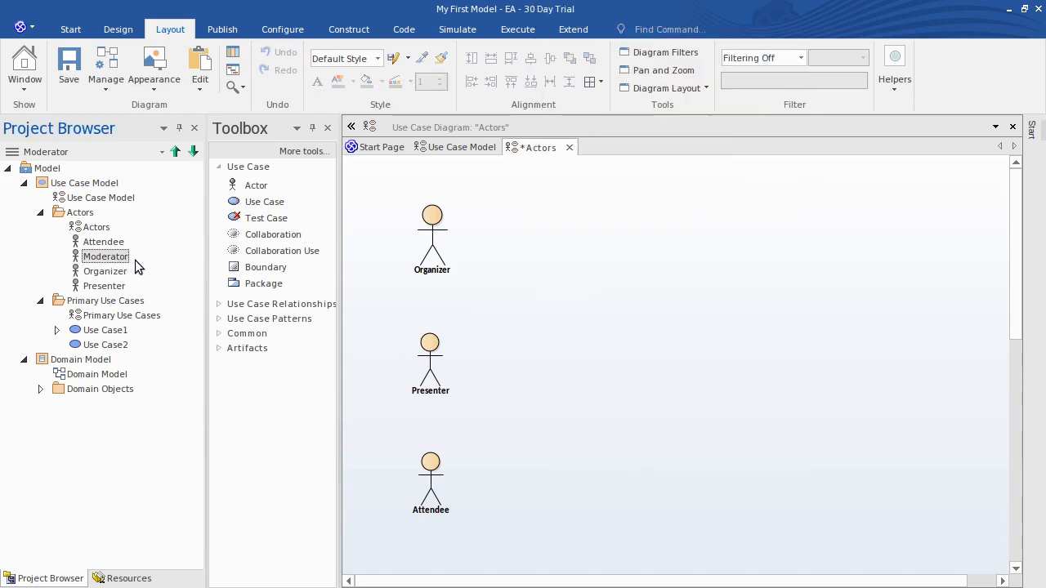
- Open the Primary Use Cases diagram and inspect the Organizer's connector to Use Case1, the System Boundary and Use Case1
{"action": "left_click", "coordinate": [140, 302]}
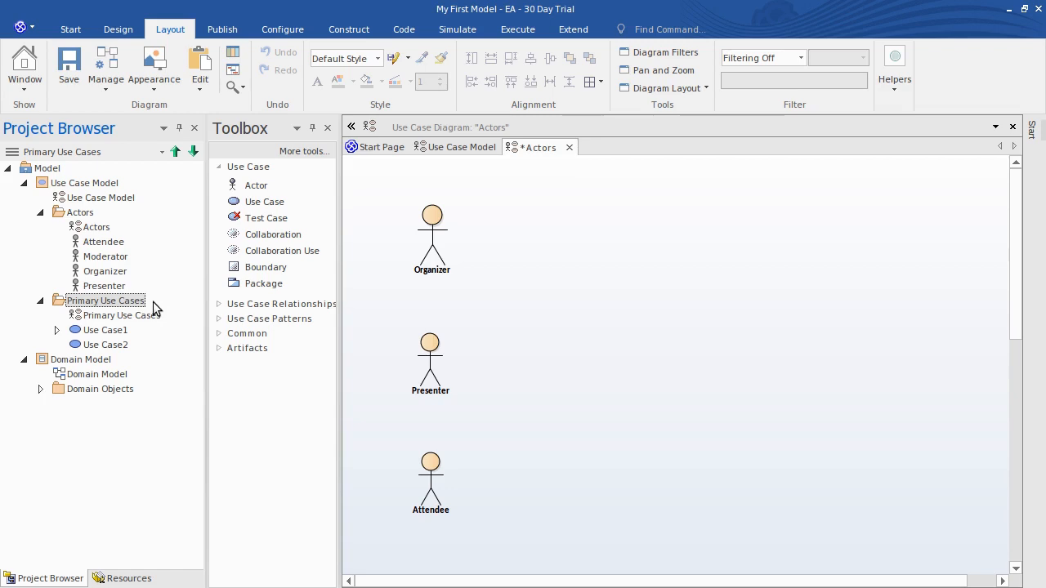
{"action": "double_click", "coordinate": [139, 315]}
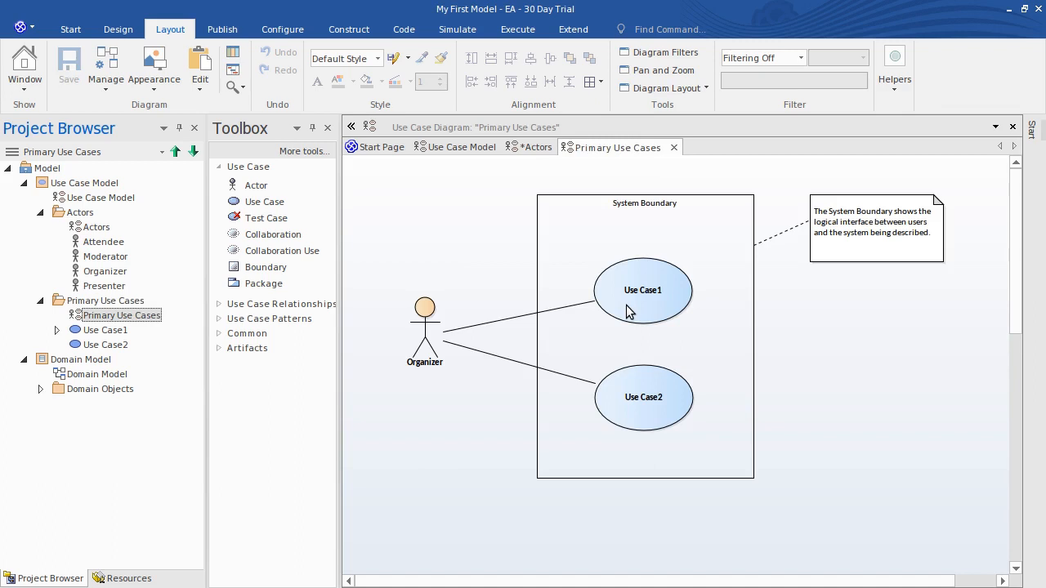
{"action": "left_click", "coordinate": [501, 325]}
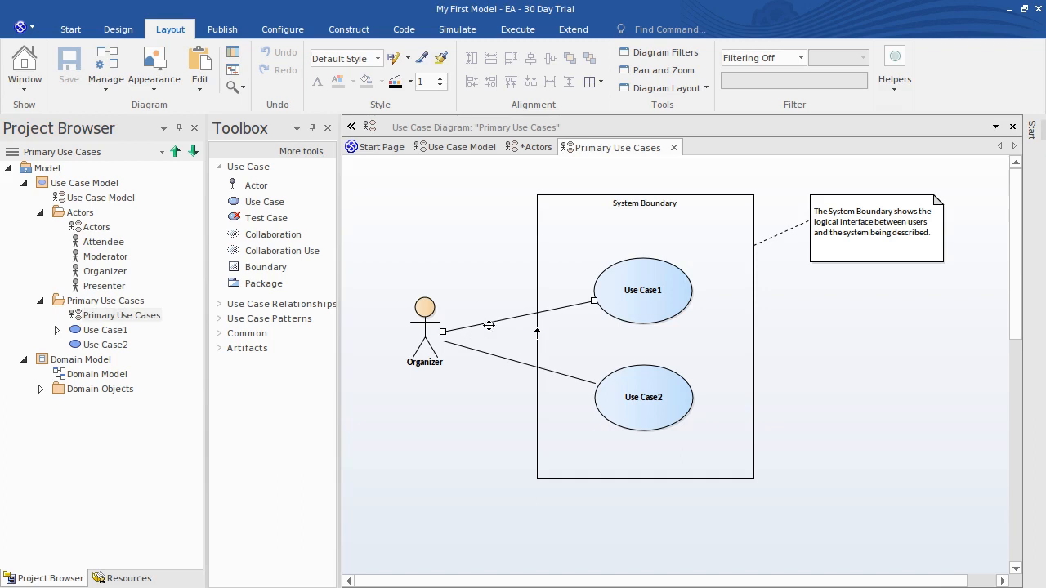
{"action": "left_click", "coordinate": [538, 293]}
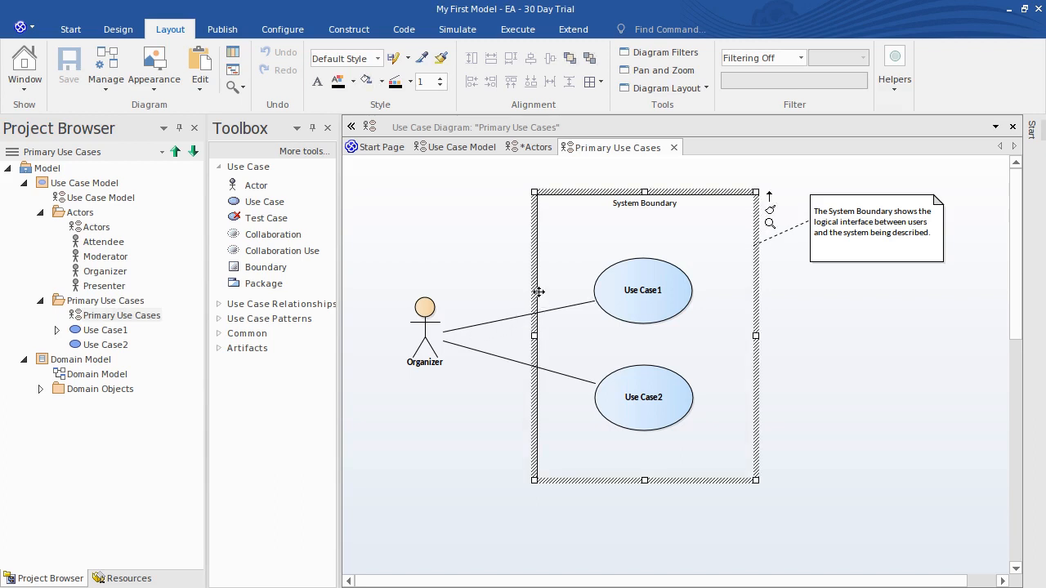
{"action": "left_click", "coordinate": [653, 308]}
- Check the removal options for the connector between the Organizer and Use Case1, and cancel without removing it
{"action": "left_click", "coordinate": [490, 323]}
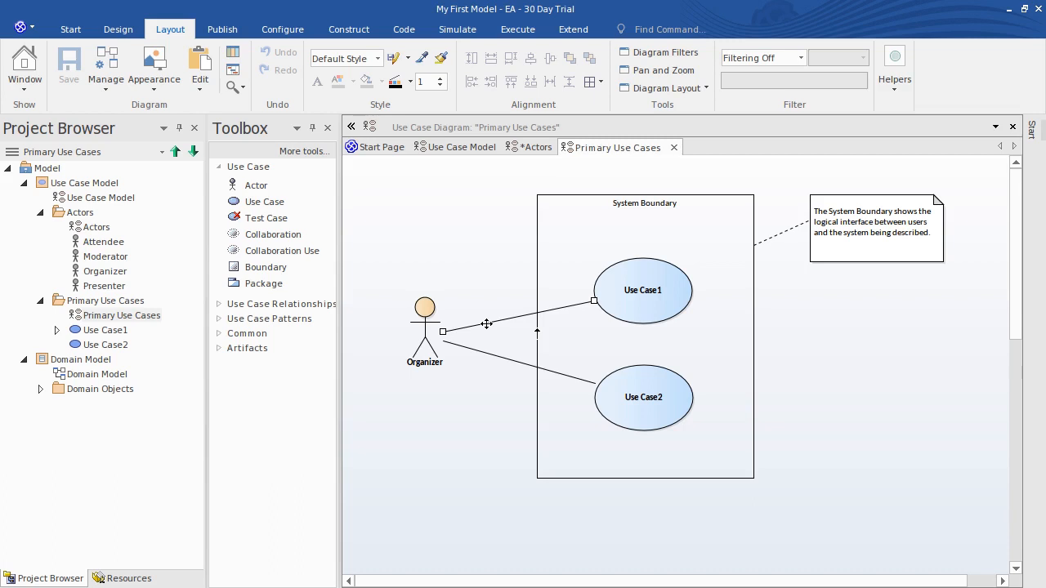
{"action": "right_click", "coordinate": [487, 324]}
{"action": "left_click", "coordinate": [600, 377]}
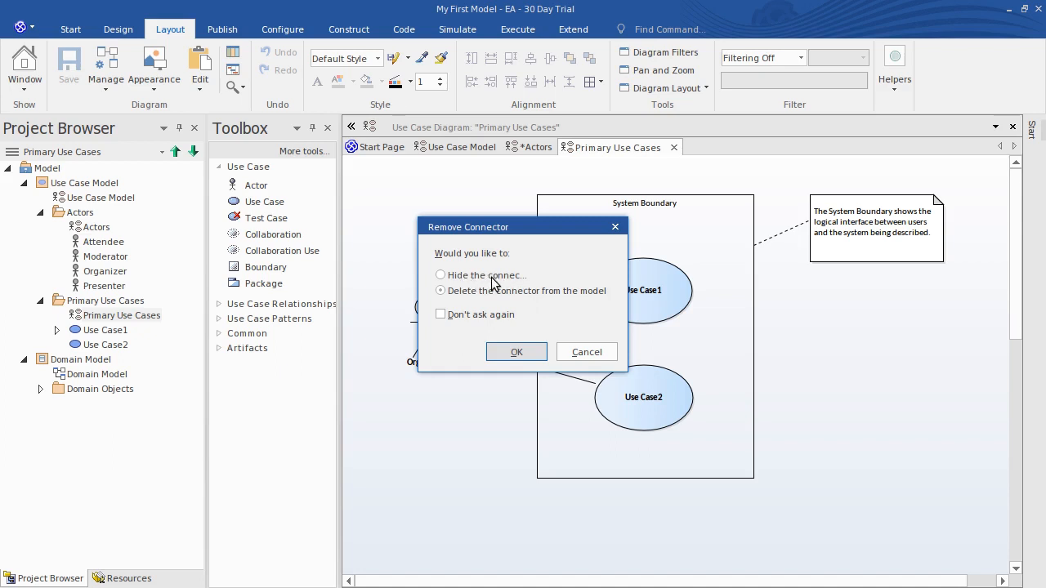
{"action": "left_click", "coordinate": [570, 359]}
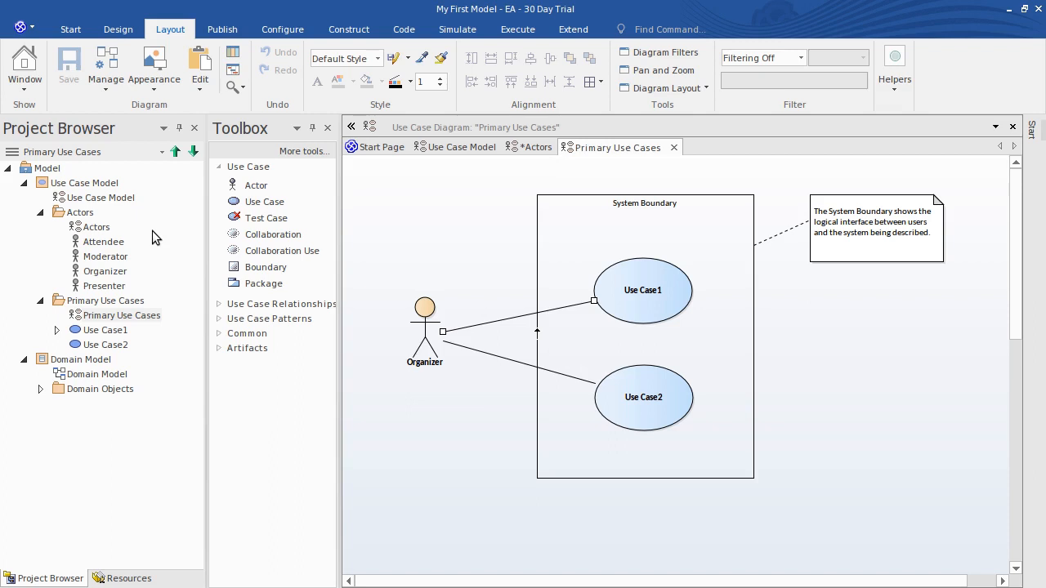
- Show the Relationships window and list the relationships of the Organizer actor in it
{"action": "left_click", "coordinate": [26, 89]}
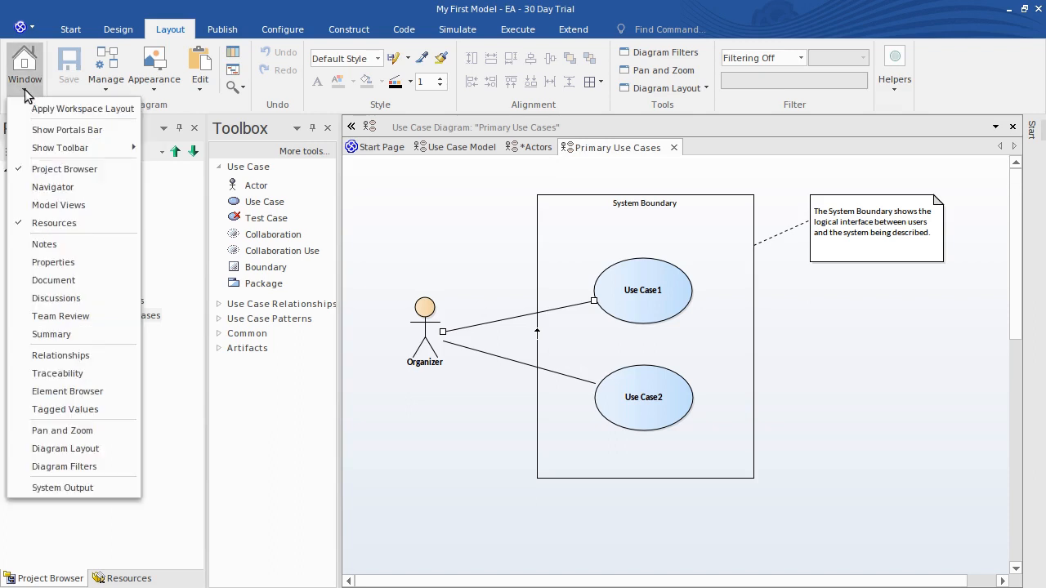
{"action": "left_click", "coordinate": [105, 354]}
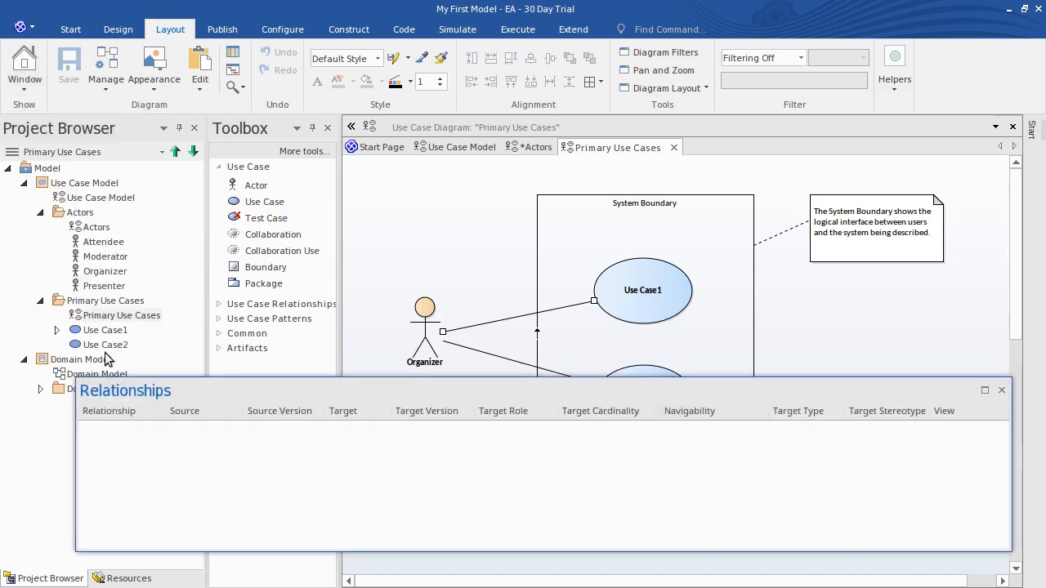
{"action": "left_click", "coordinate": [425, 336]}
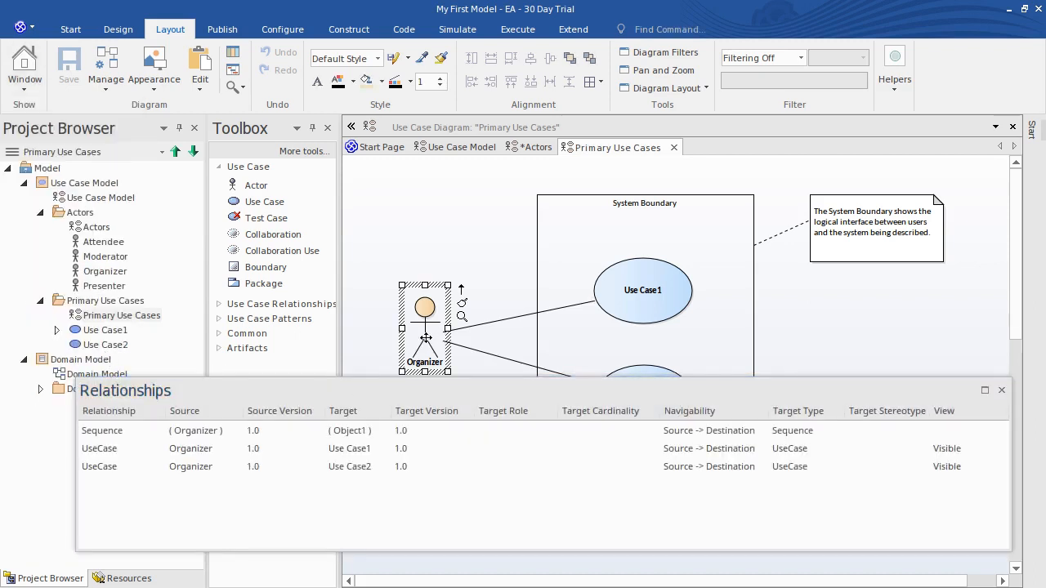
- Check the actions available for the Organizer's relationship to Use Case1, then close the Relationships window
{"action": "left_click", "coordinate": [216, 453]}
{"action": "right_click", "coordinate": [229, 450]}
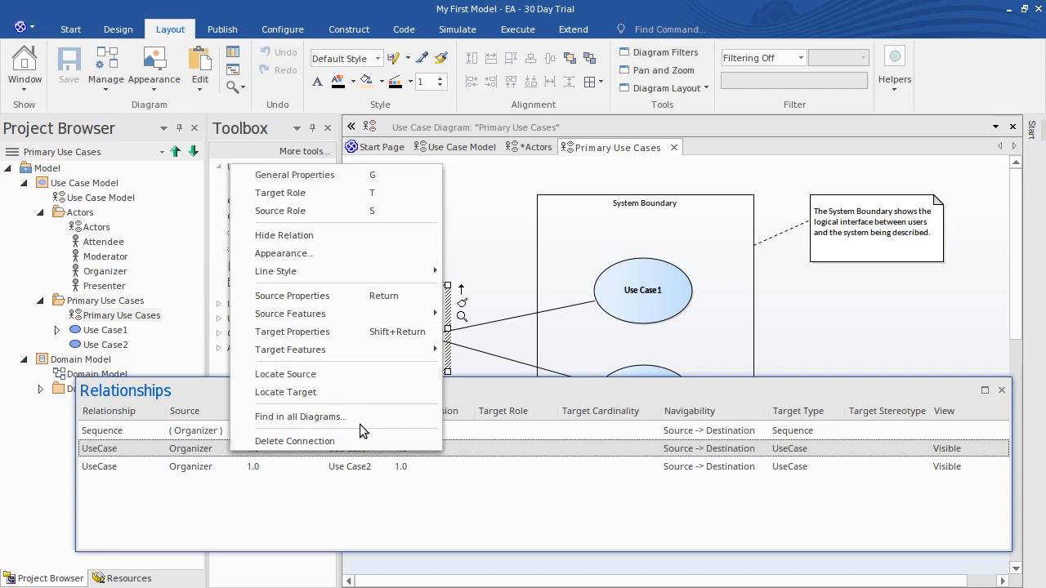
{"action": "key", "text": "Escape"}
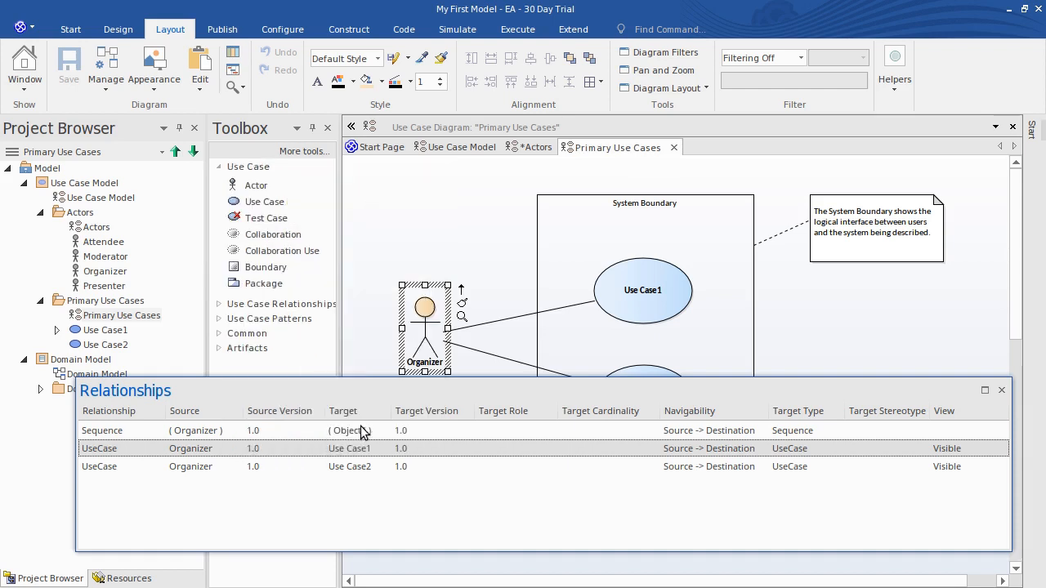
{"action": "left_click", "coordinate": [1002, 391]}
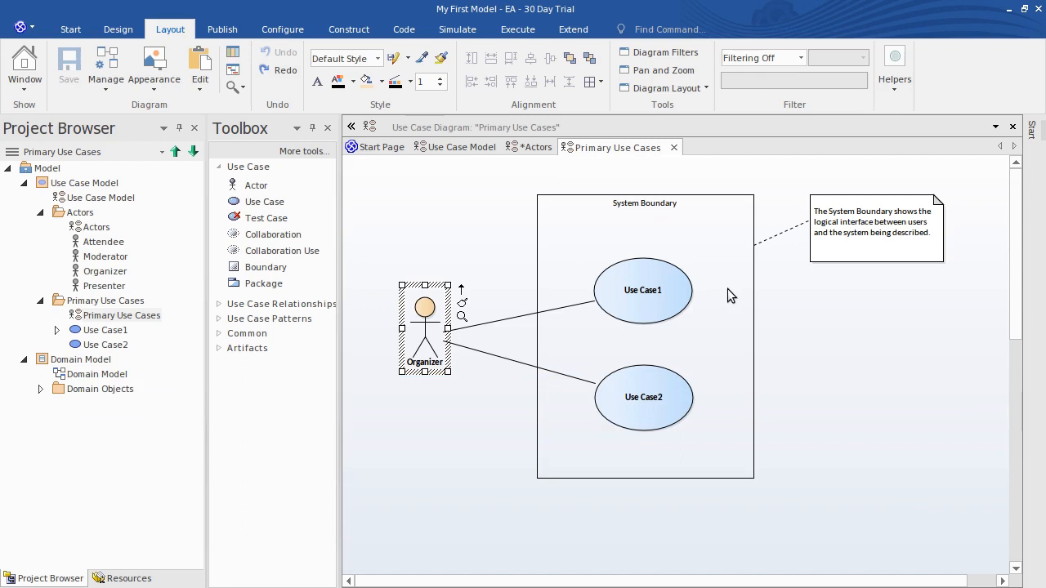
- Rename Use Case1 as Create Webinar and Use Case2 as Start Webinar directly on the diagram
{"action": "left_click", "coordinate": [685, 293]}
{"action": "left_click", "coordinate": [661, 291]}
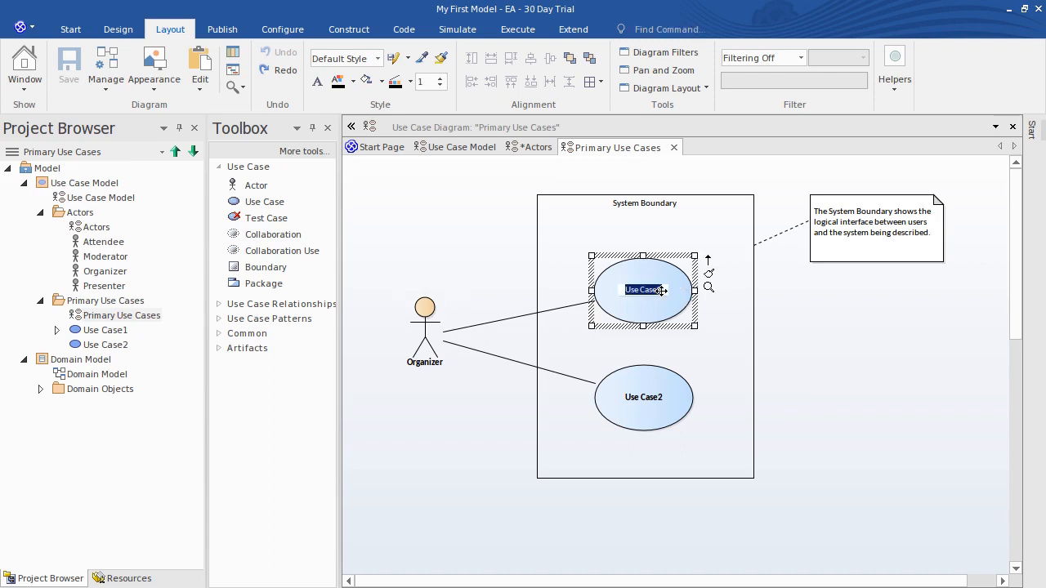
{"action": "type", "text": "Create Webinar"}
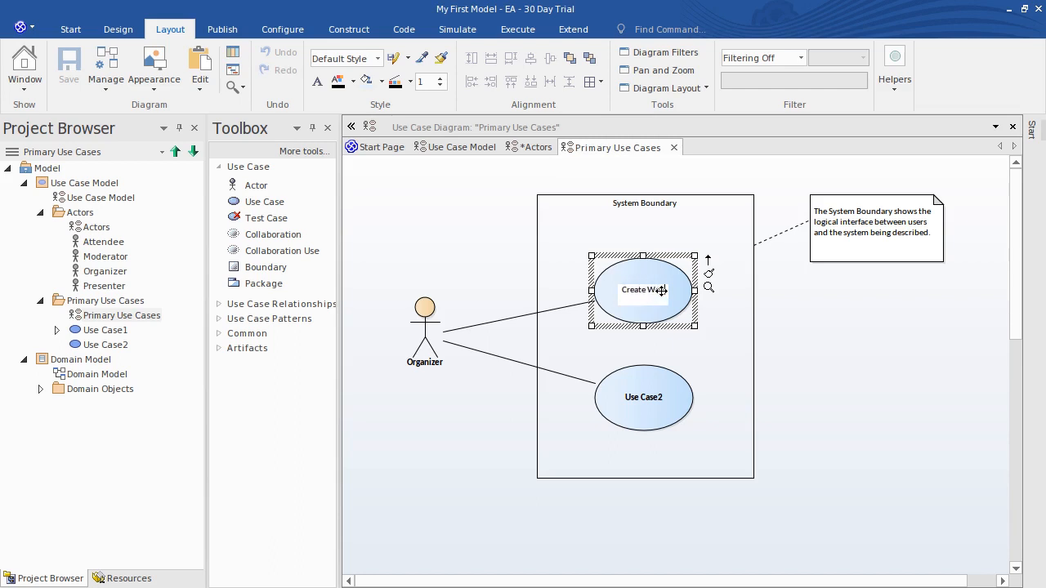
{"action": "left_click", "coordinate": [663, 398]}
{"action": "left_click", "coordinate": [663, 398]}
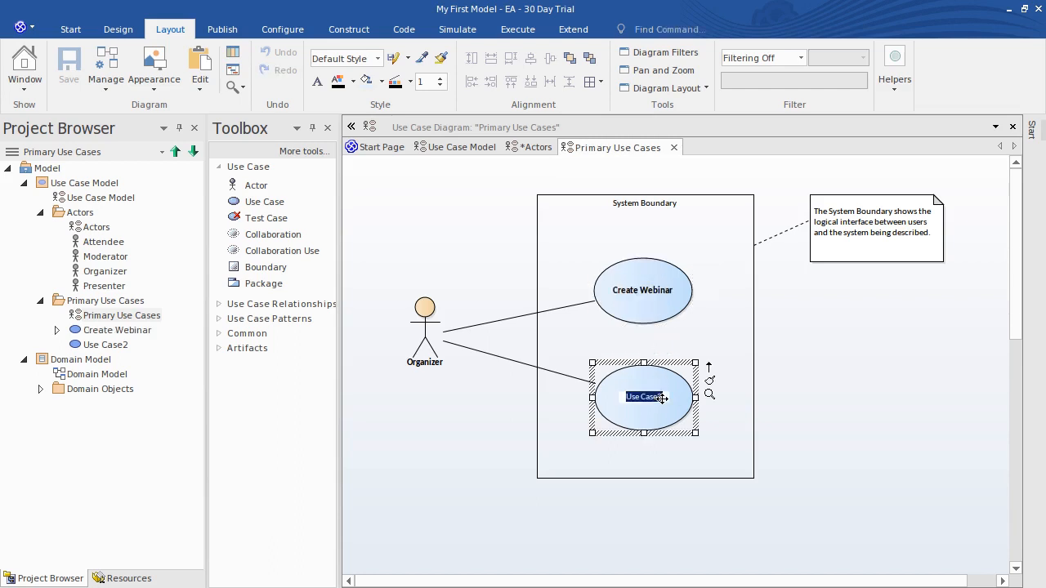
{"action": "type", "text": "Start Webinar"}
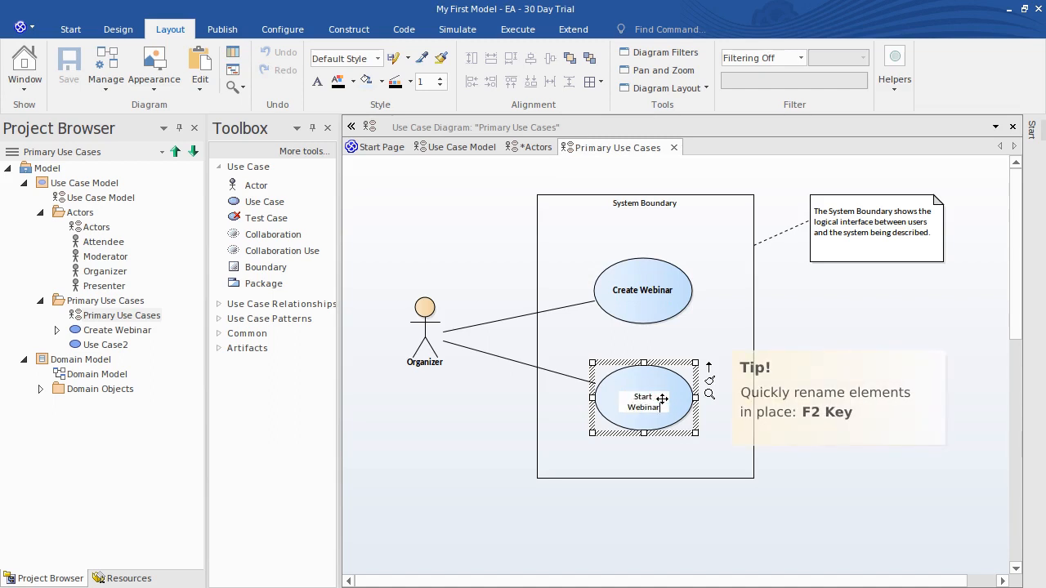
{"action": "left_click", "coordinate": [789, 316]}
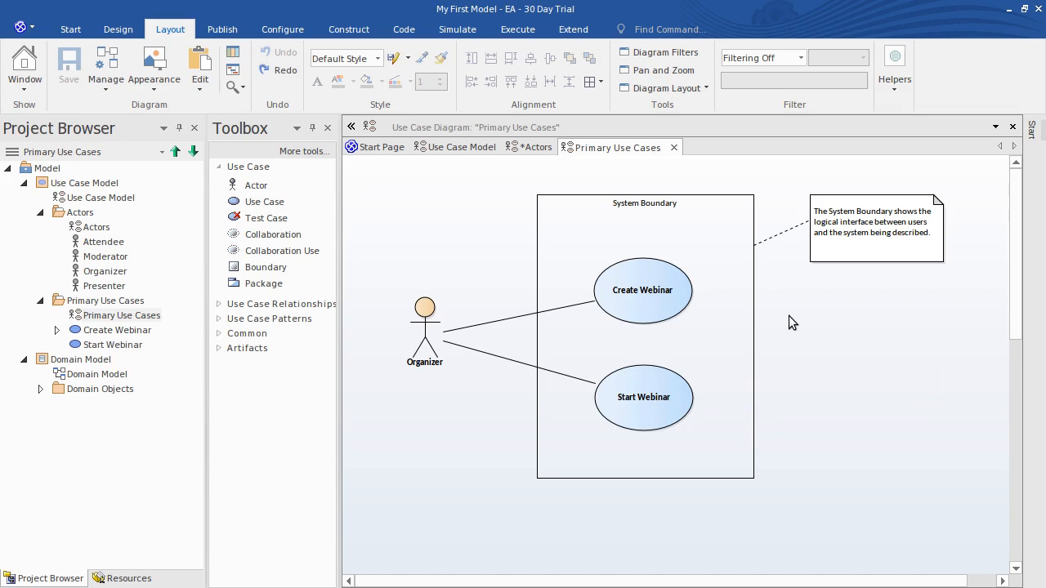
- Delete the note describing the System Boundary from the Primary Use Cases diagram
{"action": "left_click", "coordinate": [877, 247]}
{"action": "right_click", "coordinate": [877, 247]}
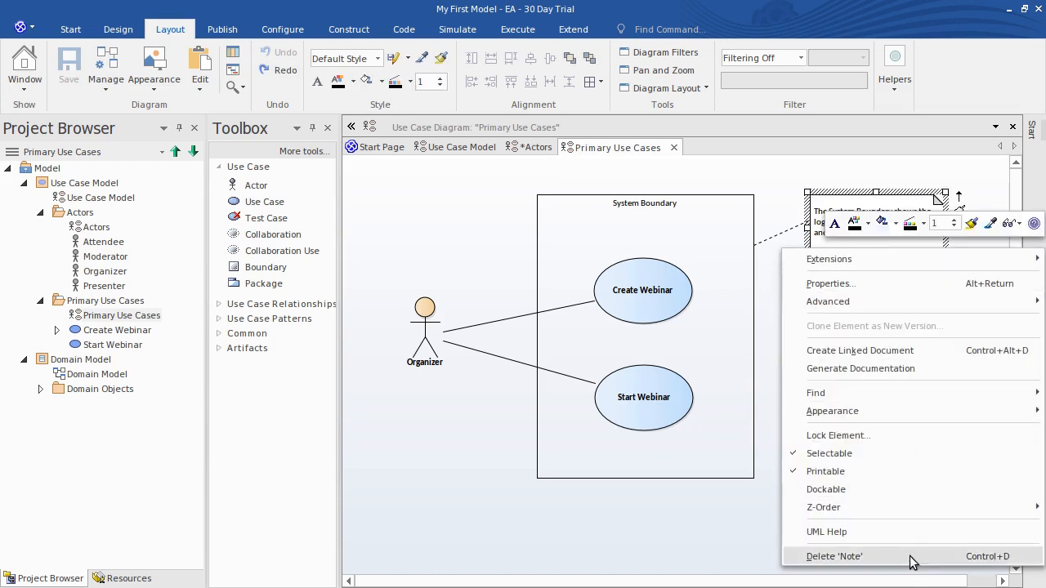
{"action": "left_click", "coordinate": [834, 557]}
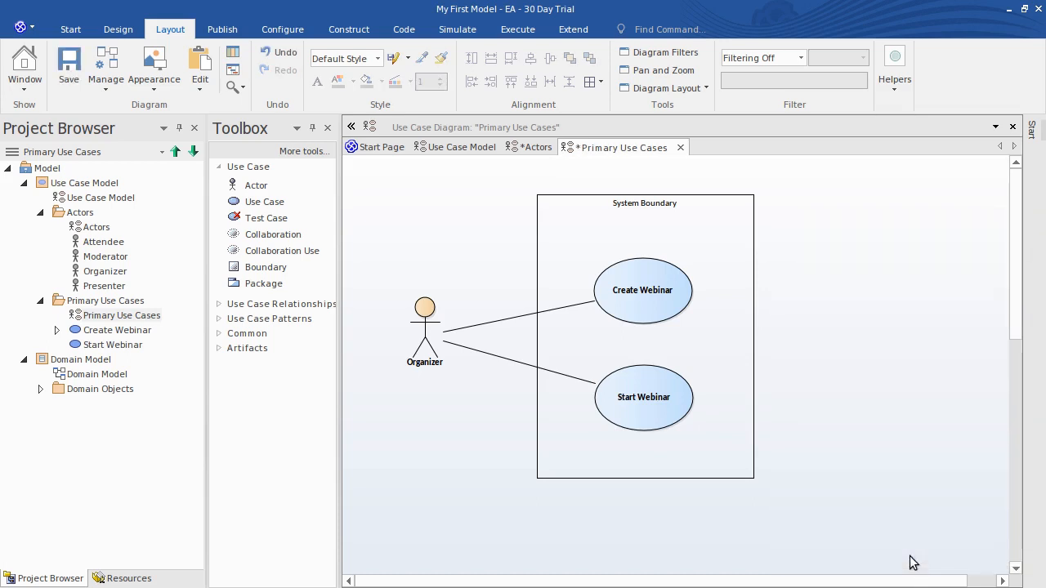
- Add the Attendee and Presenter actors beside the System Boundary as Links, saving Link as the default and enabling Hold Ctrl to Show this dialog
{"action": "left_click", "coordinate": [98, 244]}
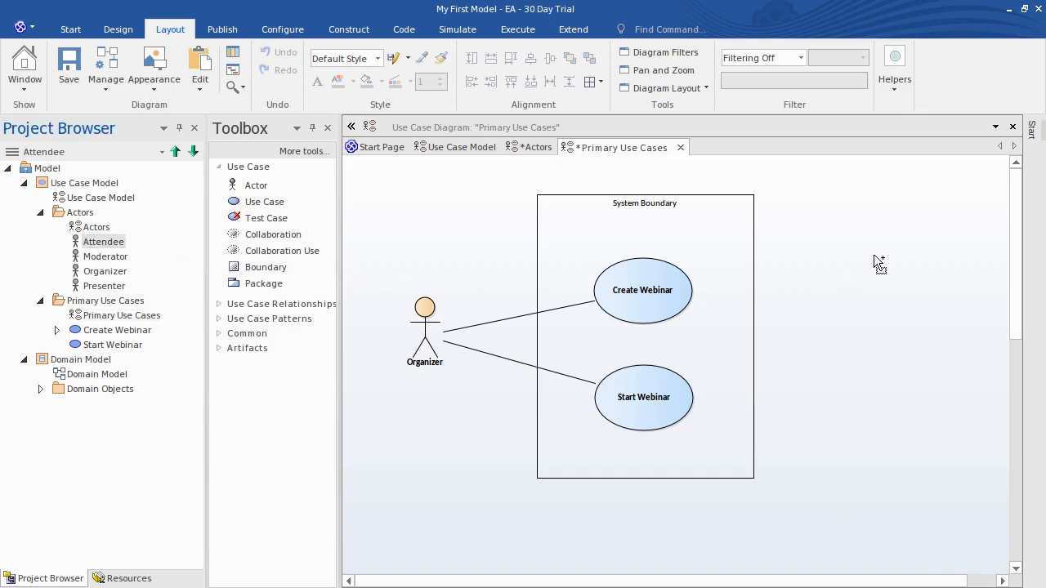
{"action": "left_click_drag", "start_coordinate": [888, 237], "coordinate": [887, 236]}
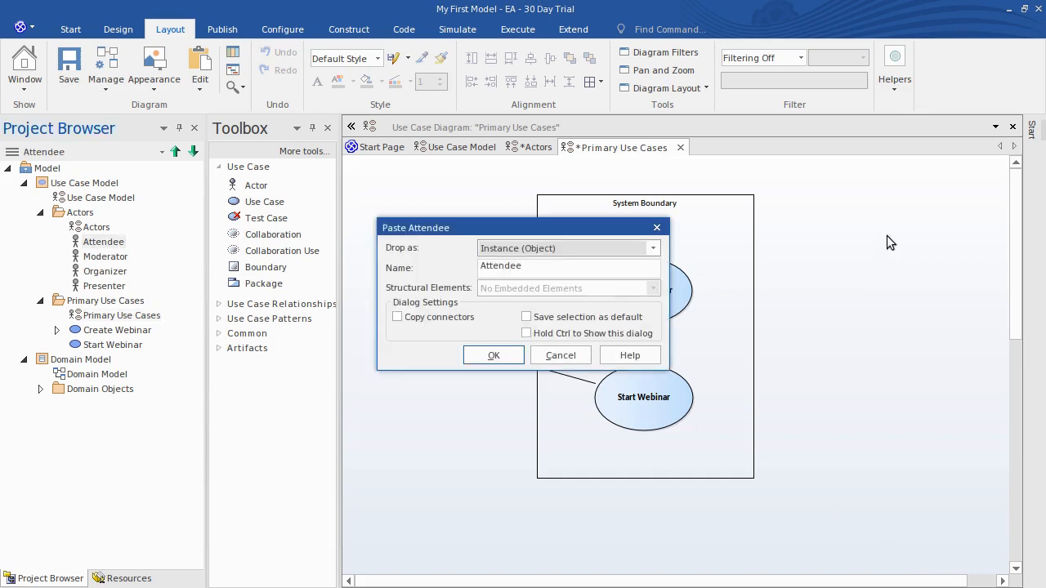
{"action": "left_click", "coordinate": [653, 247]}
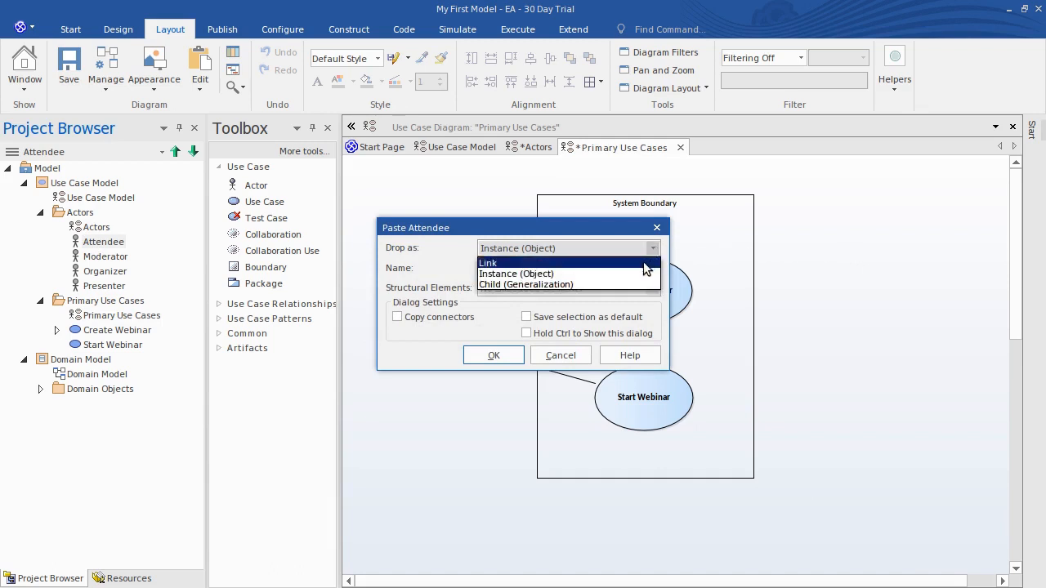
{"action": "left_click", "coordinate": [646, 263]}
{"action": "left_click", "coordinate": [527, 317]}
{"action": "left_click", "coordinate": [527, 334]}
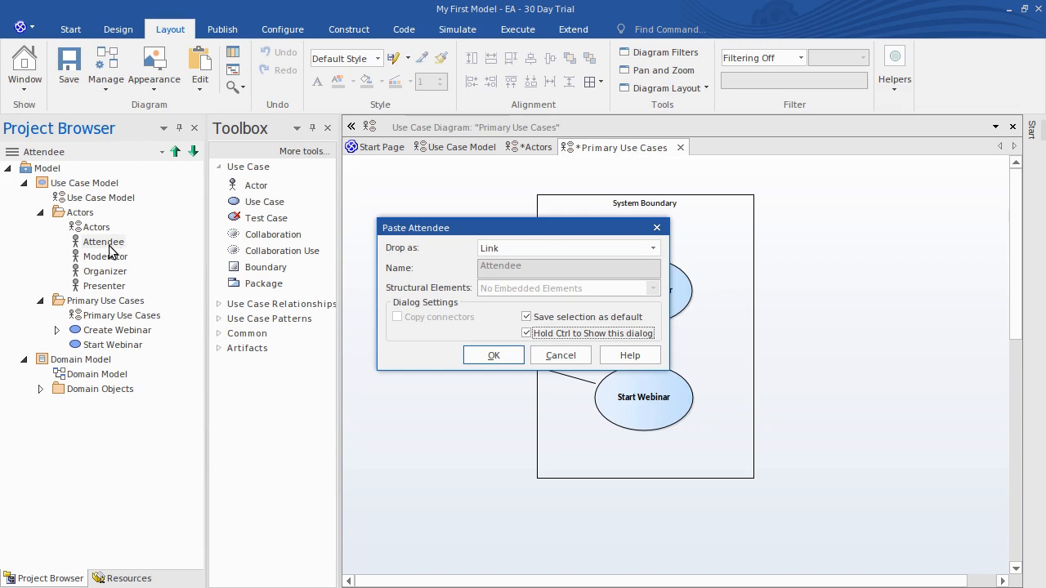
{"action": "left_click", "coordinate": [494, 354]}
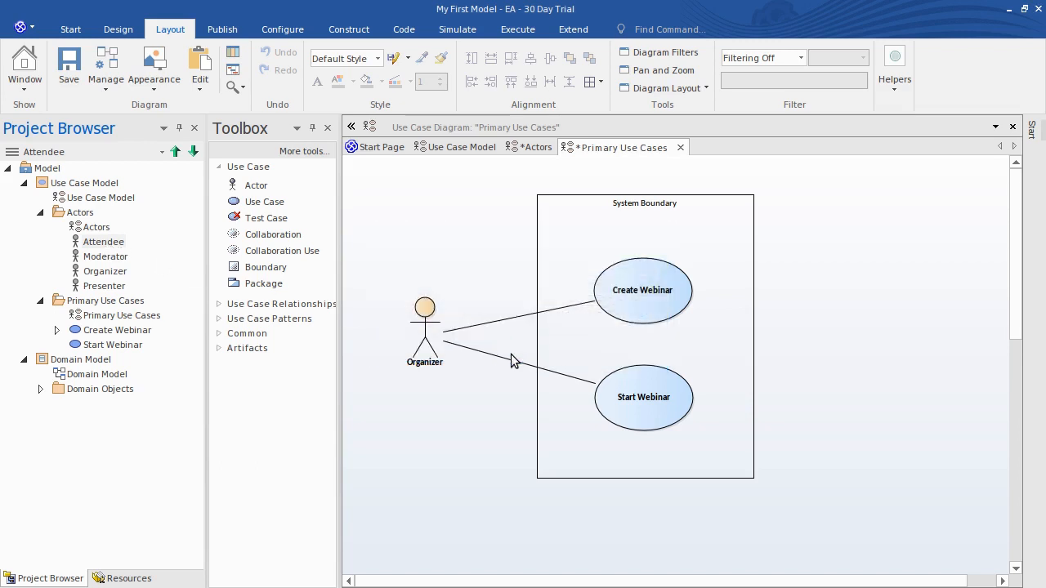
{"action": "left_click_drag", "start_coordinate": [917, 265], "coordinate": [928, 259]}
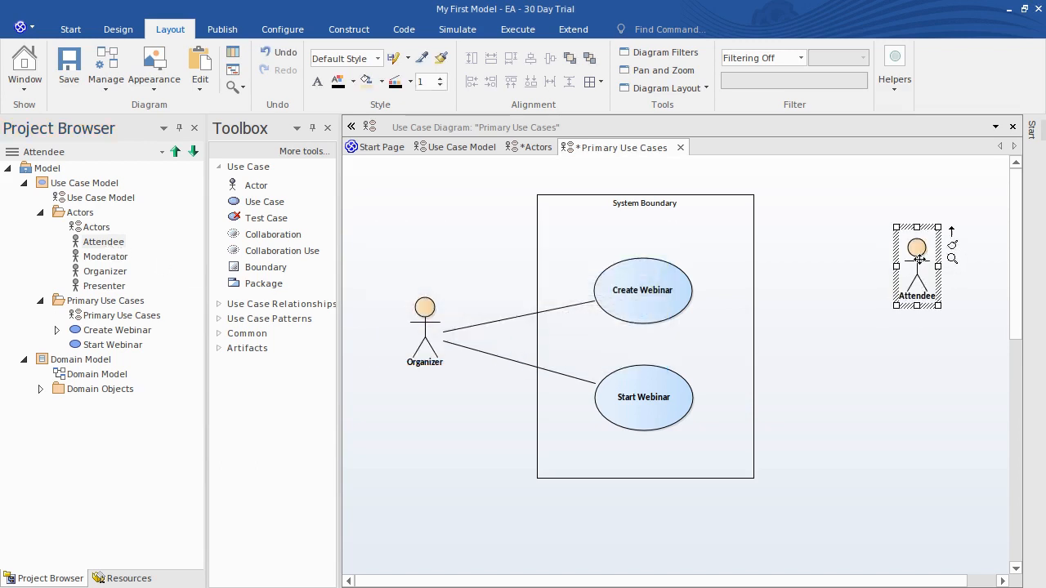
{"action": "left_click_drag", "start_coordinate": [108, 283], "coordinate": [905, 381]}
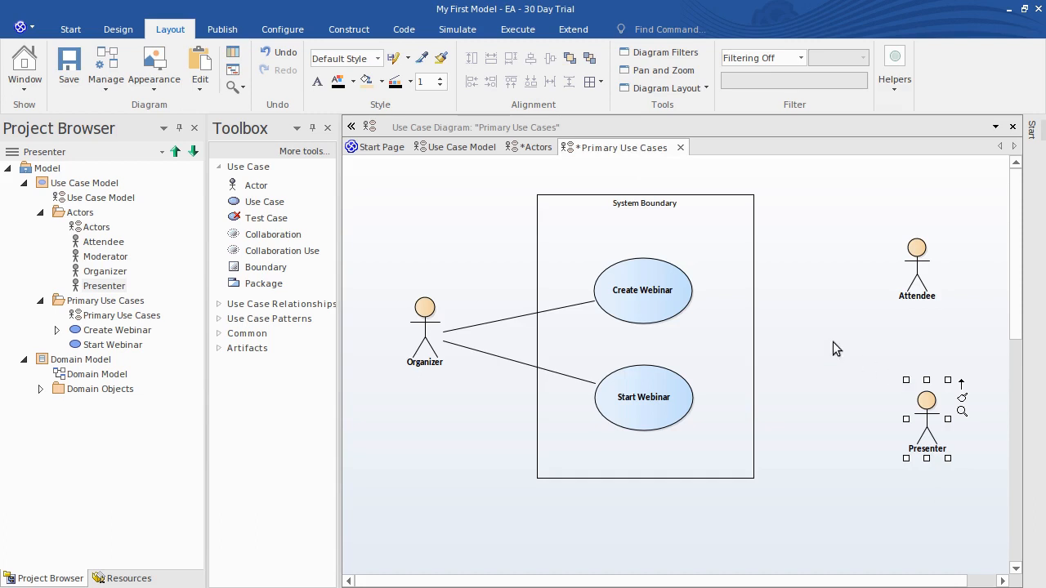
- Widen the System Boundary towards the Attendee and Presenter, and shift Create Webinar and Start Webinar together slightly towards the Organizer
{"action": "left_click", "coordinate": [755, 329]}
{"action": "left_click_drag", "start_coordinate": [755, 336], "coordinate": [850, 332]}
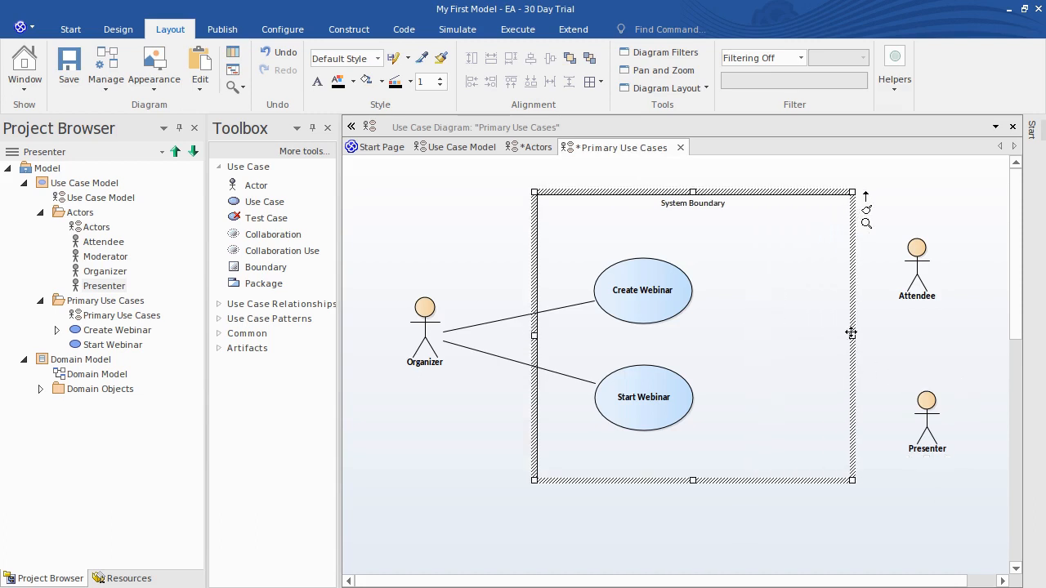
{"action": "left_click", "coordinate": [637, 297]}
{"action": "left_click", "coordinate": [641, 416], "text": "ctrl"}
{"action": "left_click_drag", "start_coordinate": [642, 415], "coordinate": [622, 417]}
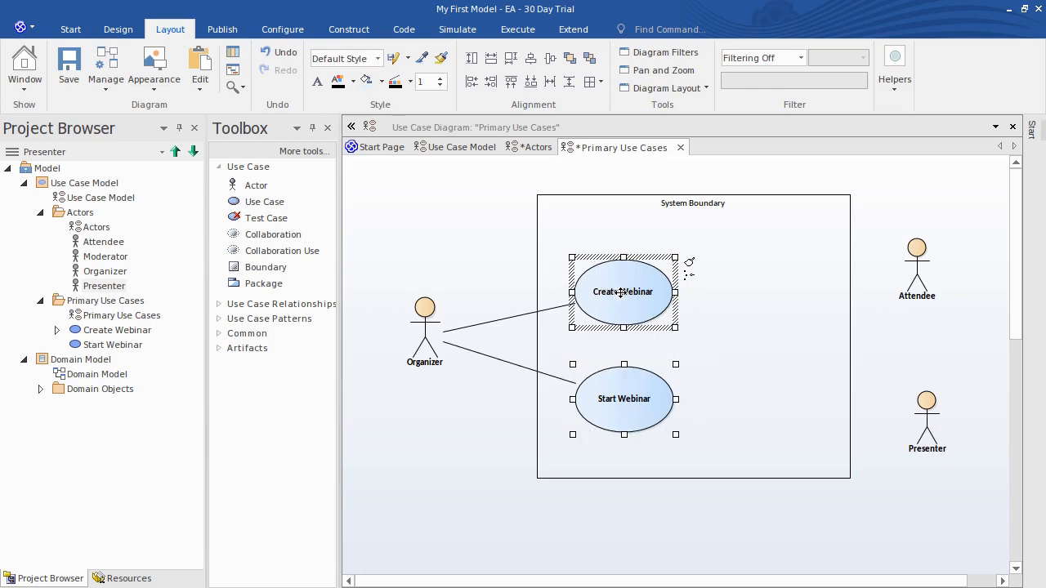
{"action": "left_click", "coordinate": [480, 242]}
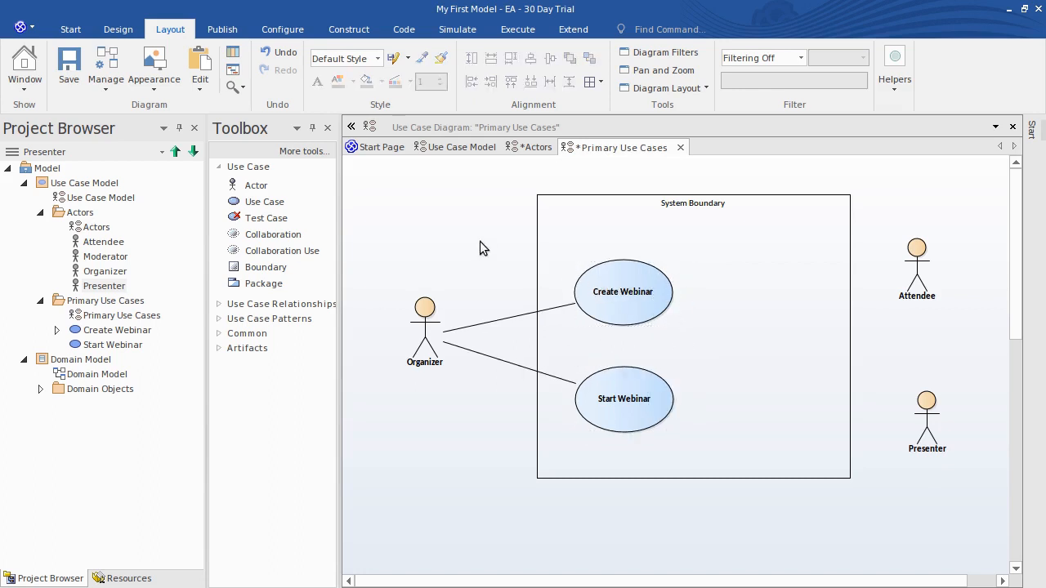
- Add a use case named Register For Webinar inside the System Boundary, beside Create Webinar
{"action": "left_click", "coordinate": [299, 204]}
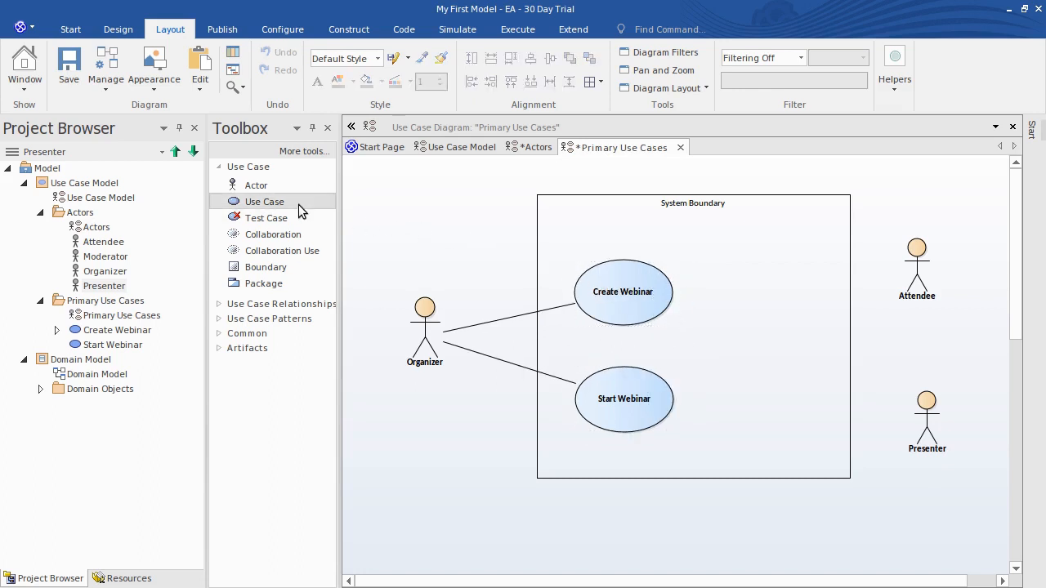
{"action": "left_click", "coordinate": [746, 272]}
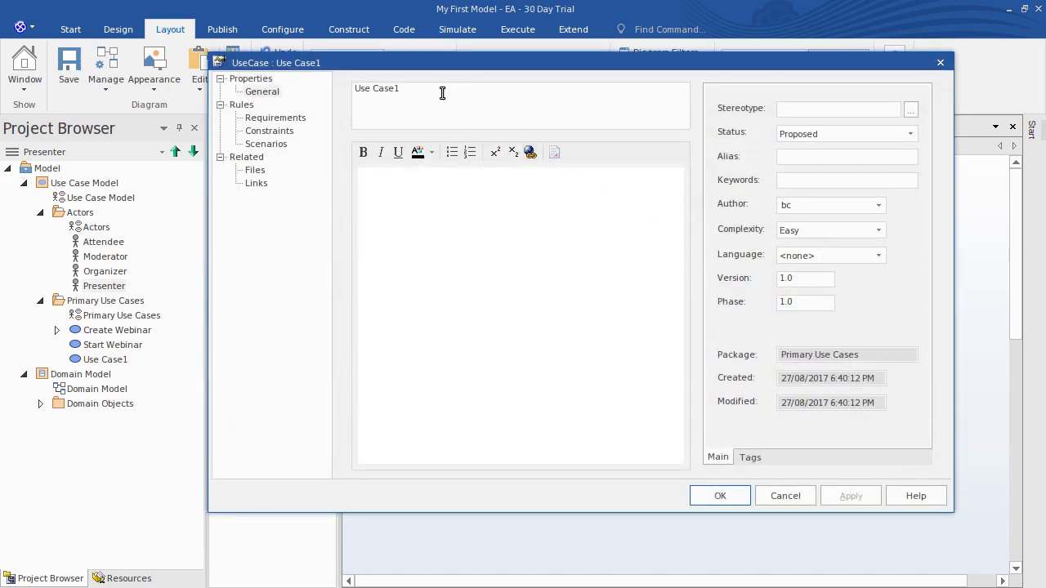
{"action": "type", "text": "Reg"}
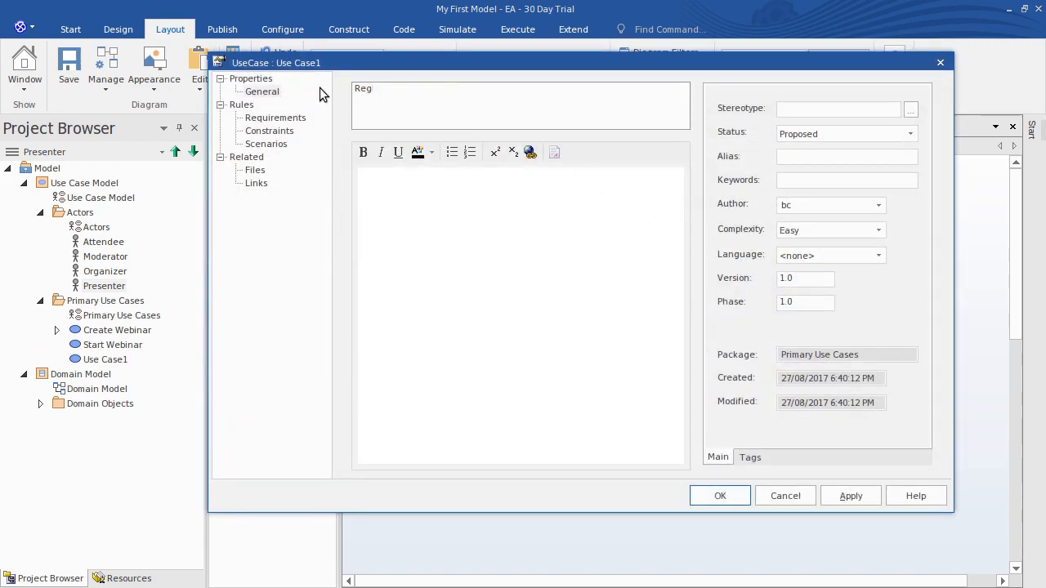
{"action": "type", "text": "ister For Webinar"}
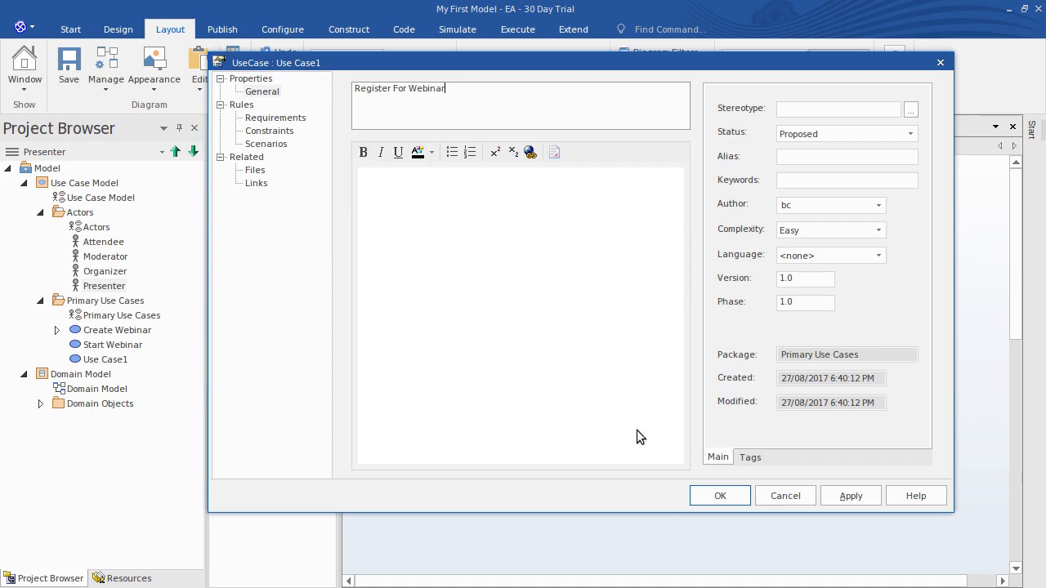
{"action": "left_click", "coordinate": [721, 496]}
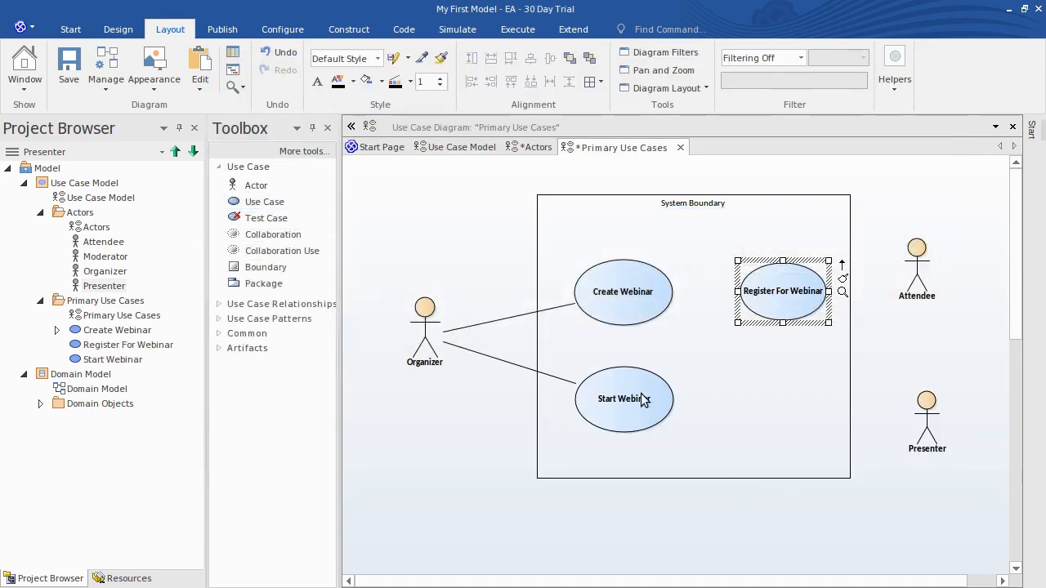
- Add a use case named Join Webinar inside the System Boundary, below Register For Webinar
{"action": "left_click", "coordinate": [291, 206]}
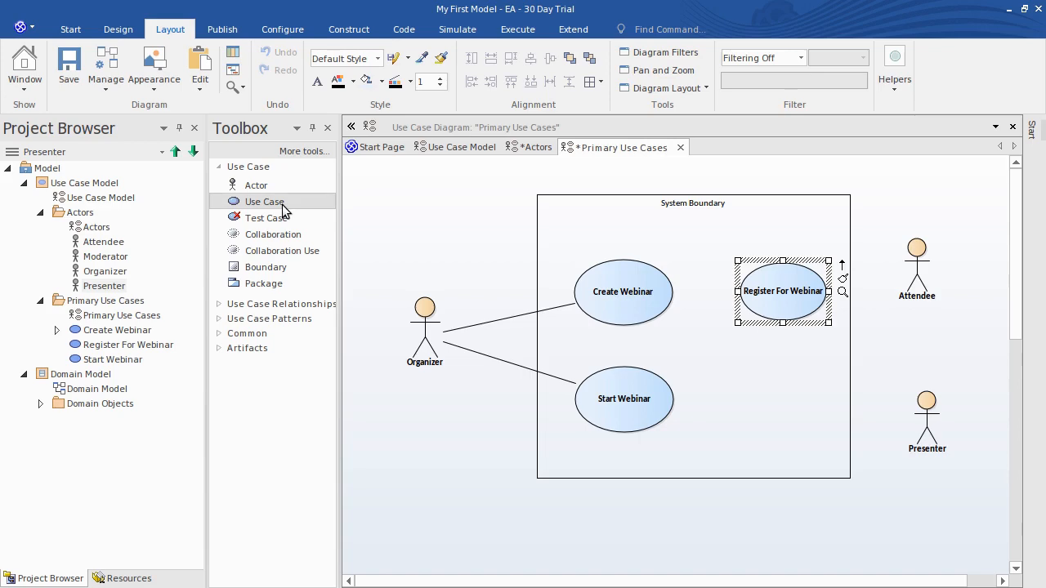
{"action": "left_click", "coordinate": [750, 376]}
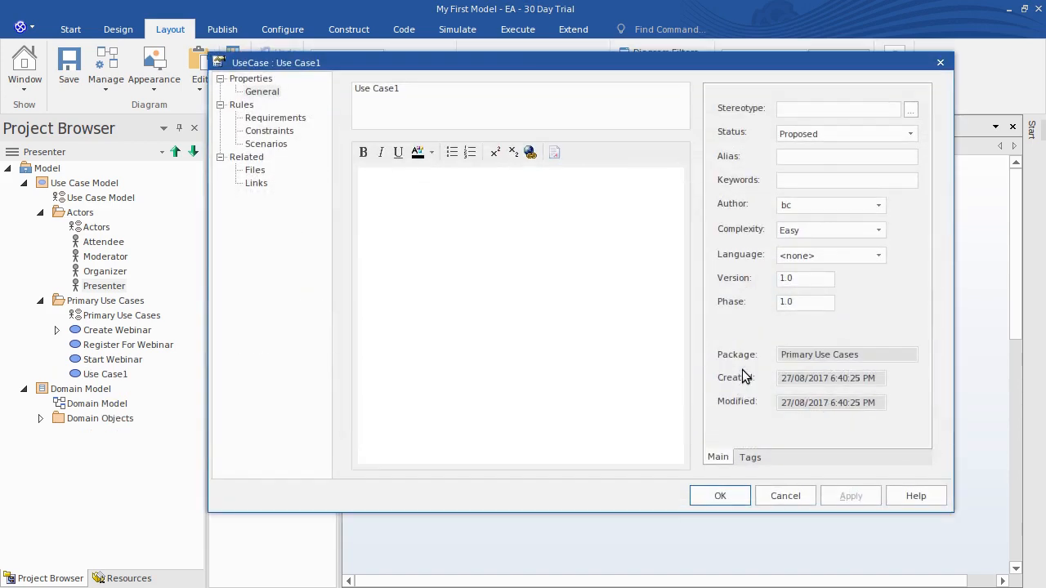
{"action": "left_click_drag", "start_coordinate": [422, 92], "coordinate": [352, 92]}
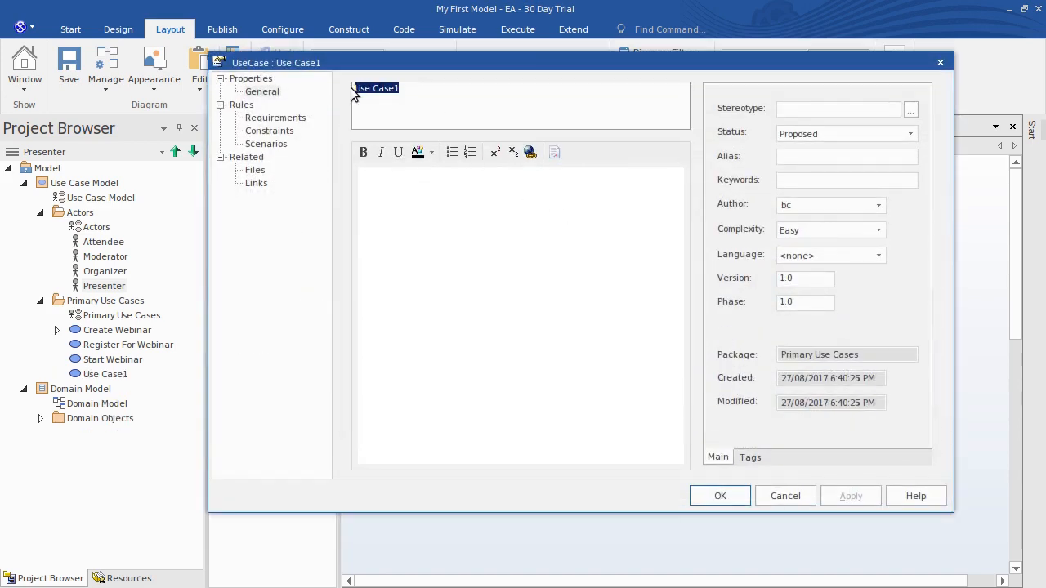
{"action": "key", "text": "BackSpace"}
{"action": "type", "text": "Join Webinar"}
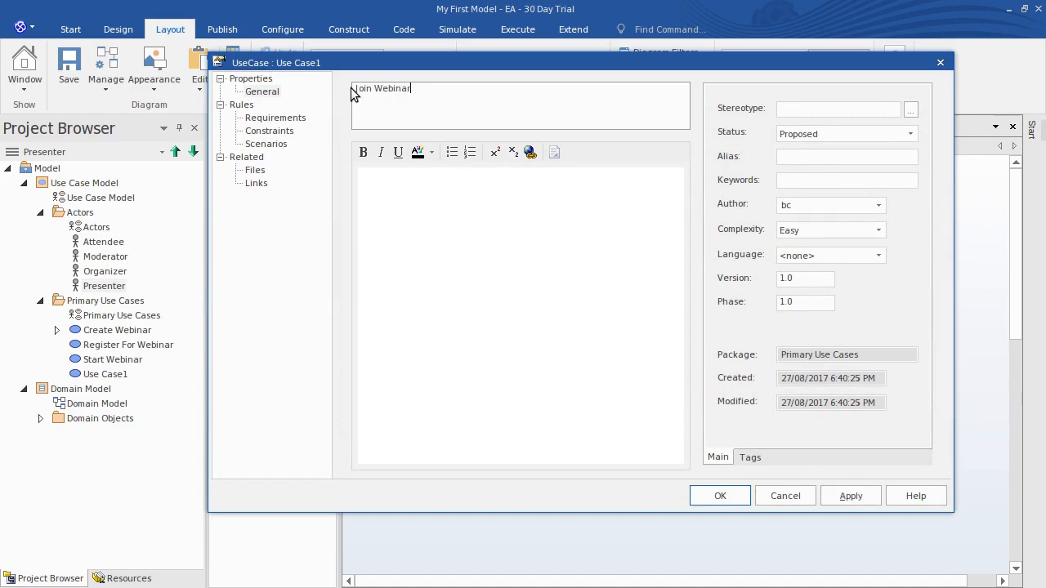
{"action": "left_click", "coordinate": [734, 498]}
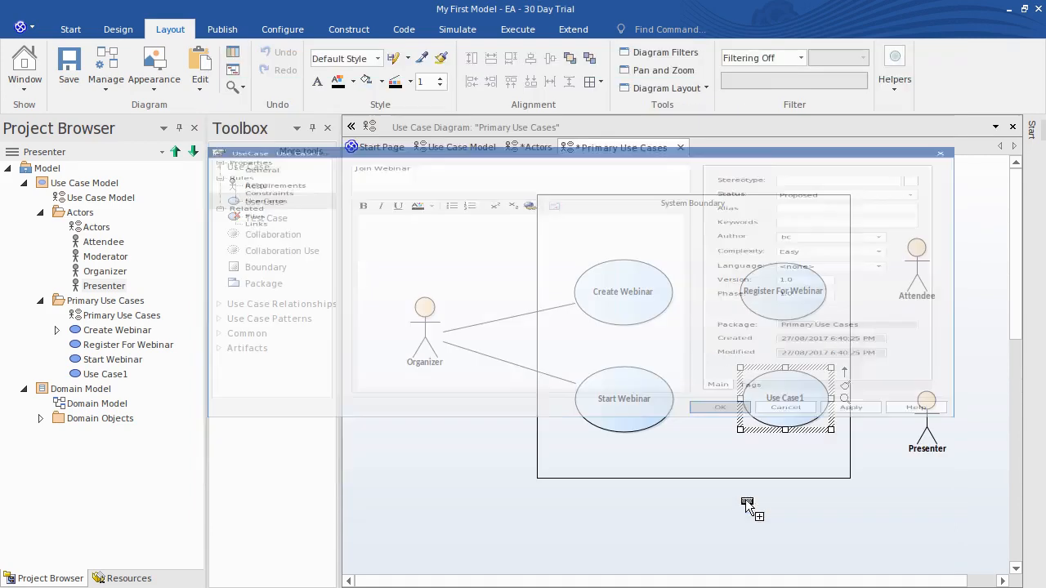
- Connect the Attendee actor to the Register For Webinar use case with a Use relationship
{"action": "left_click", "coordinate": [914, 262]}
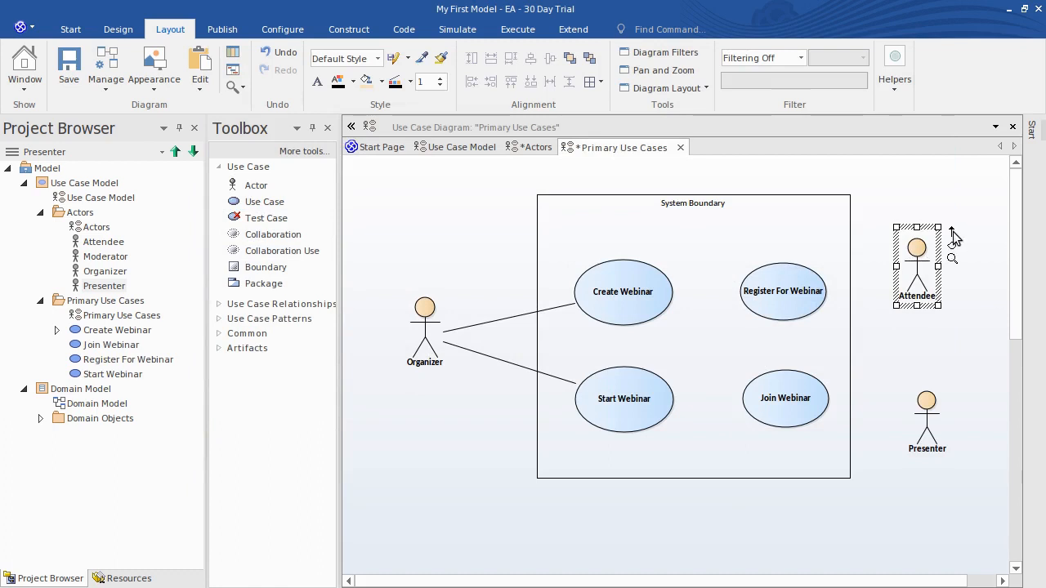
{"action": "left_click_drag", "start_coordinate": [952, 237], "coordinate": [812, 286]}
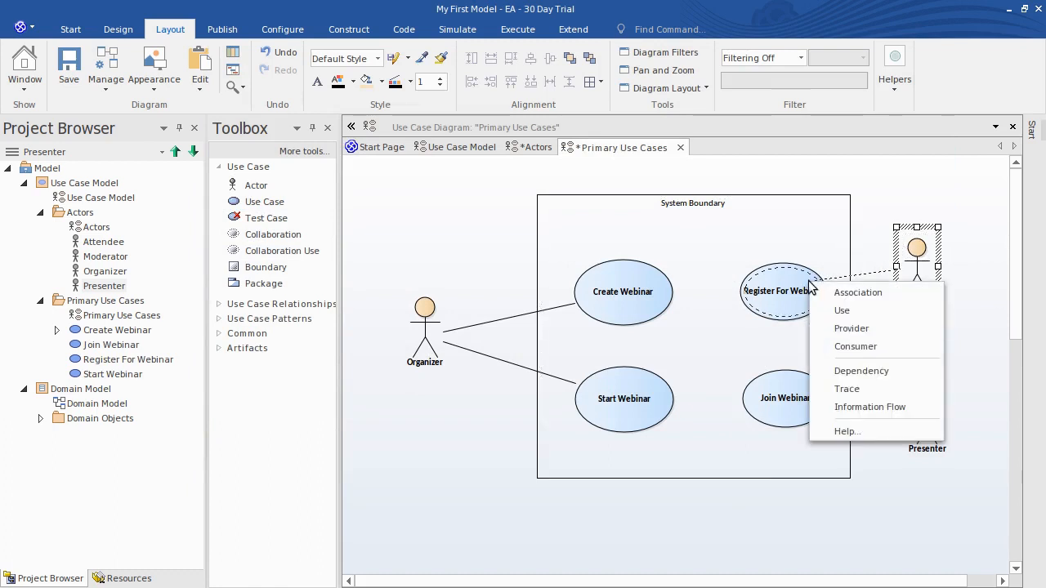
{"action": "left_click", "coordinate": [860, 310]}
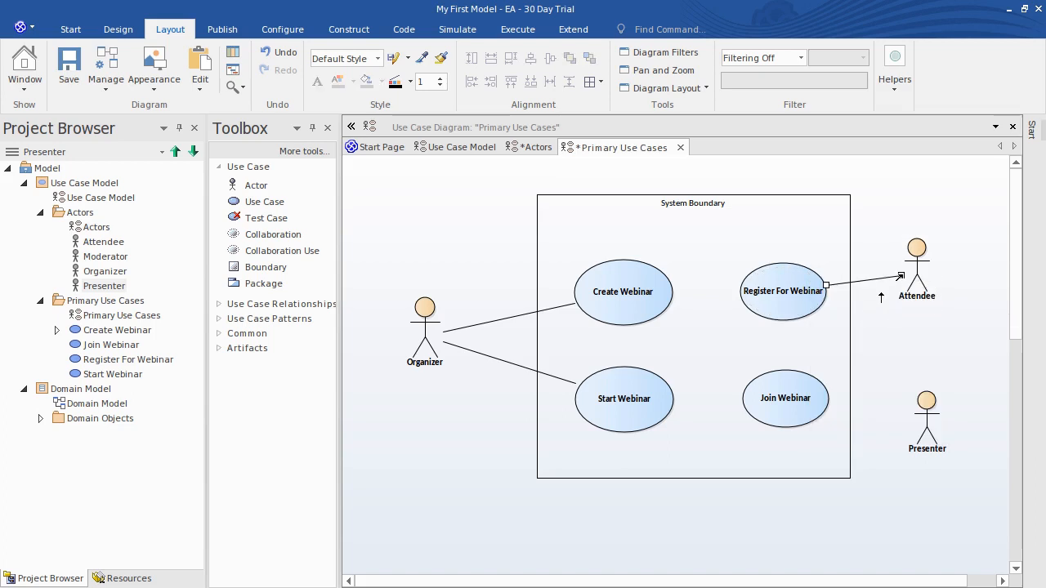
- Connect the Attendee actor to the Join Webinar use case with a Use relationship
{"action": "left_click", "coordinate": [914, 270]}
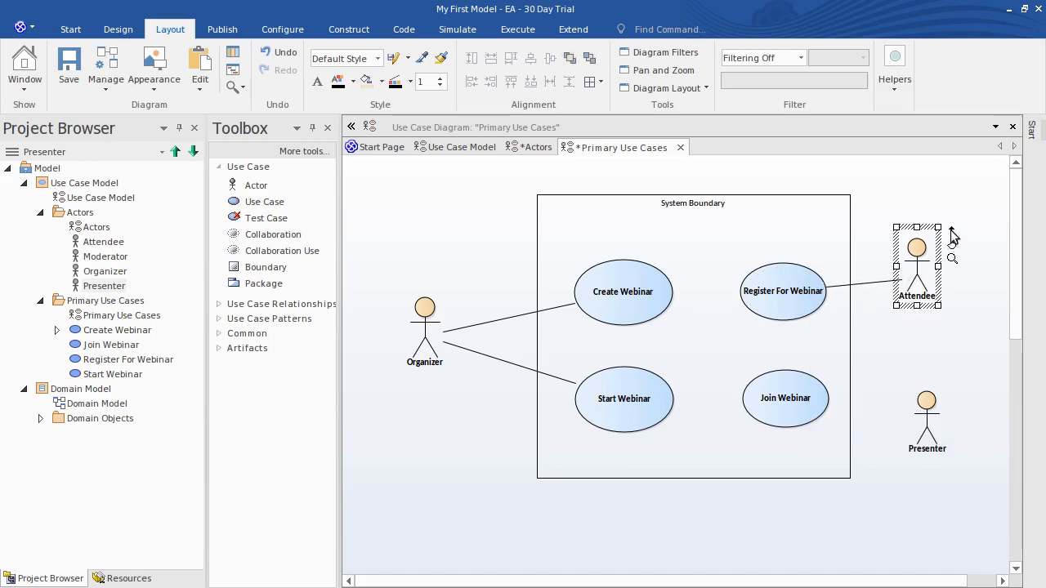
{"action": "mouse_move", "coordinate": [952, 237]}
{"action": "left_mouse_down"}
{"action": "mouse_move", "coordinate": [820, 386]}
{"action": "mouse_move", "coordinate": [825, 407]}
{"action": "left_mouse_up"}
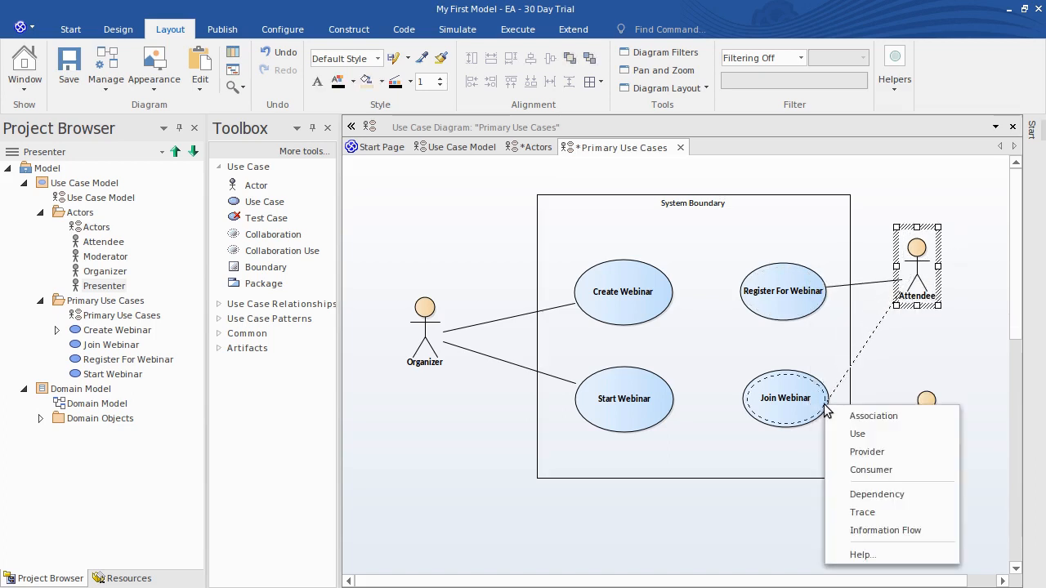
{"action": "left_click", "coordinate": [866, 431]}
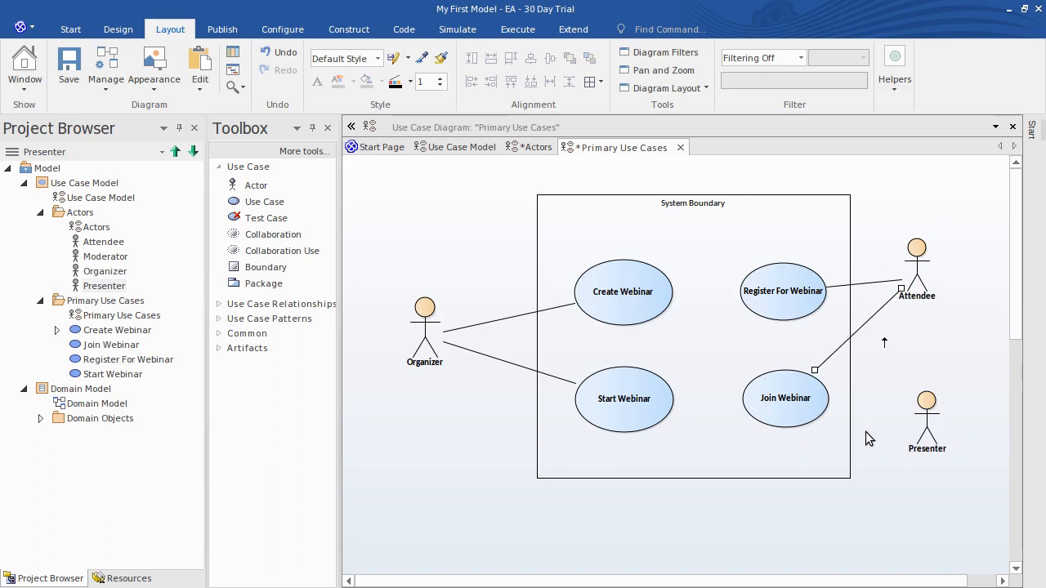
{"action": "left_click", "coordinate": [890, 342]}
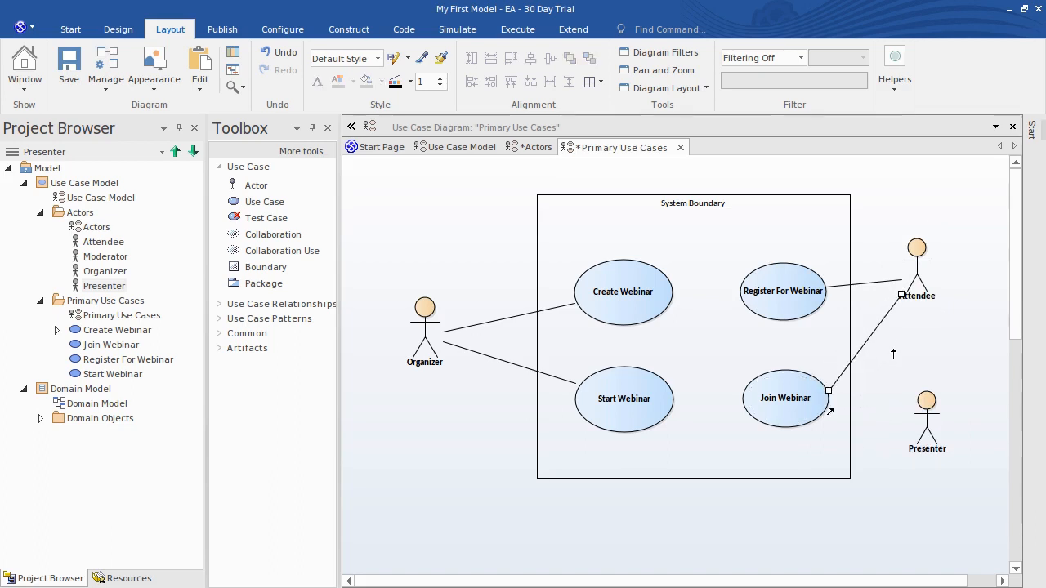
- Connect the Presenter actor to the Join Webinar use case with a Use relationship, and move the Presenter slightly up towards the Attendee
{"action": "left_click", "coordinate": [924, 402]}
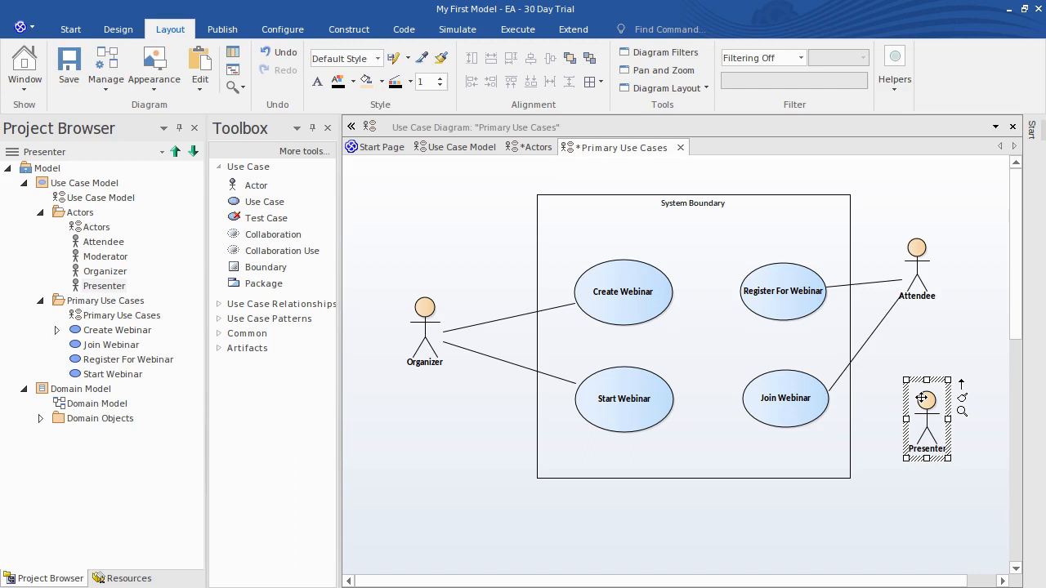
{"action": "left_click", "coordinate": [220, 305]}
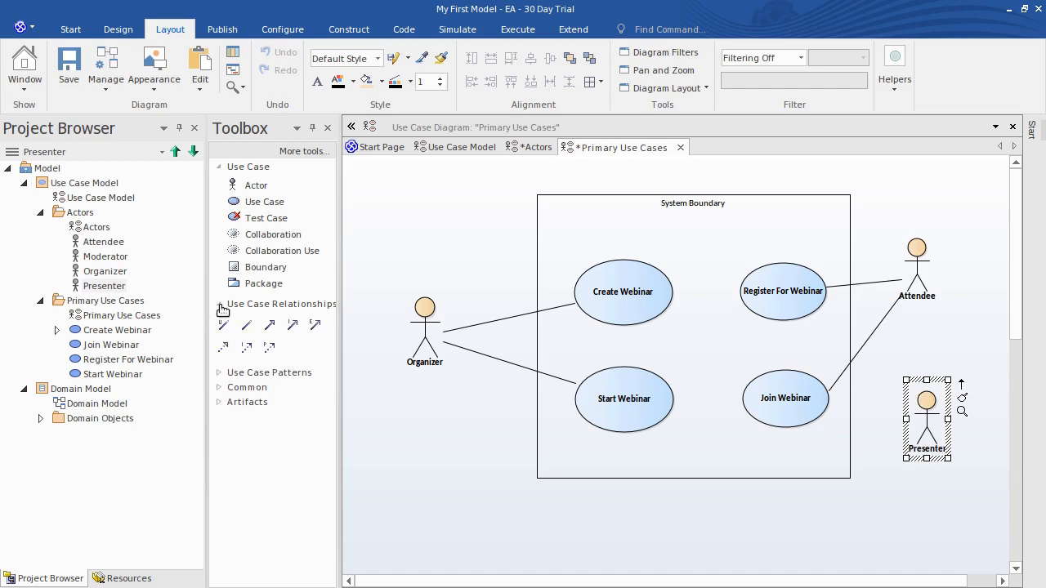
{"action": "left_click", "coordinate": [223, 324]}
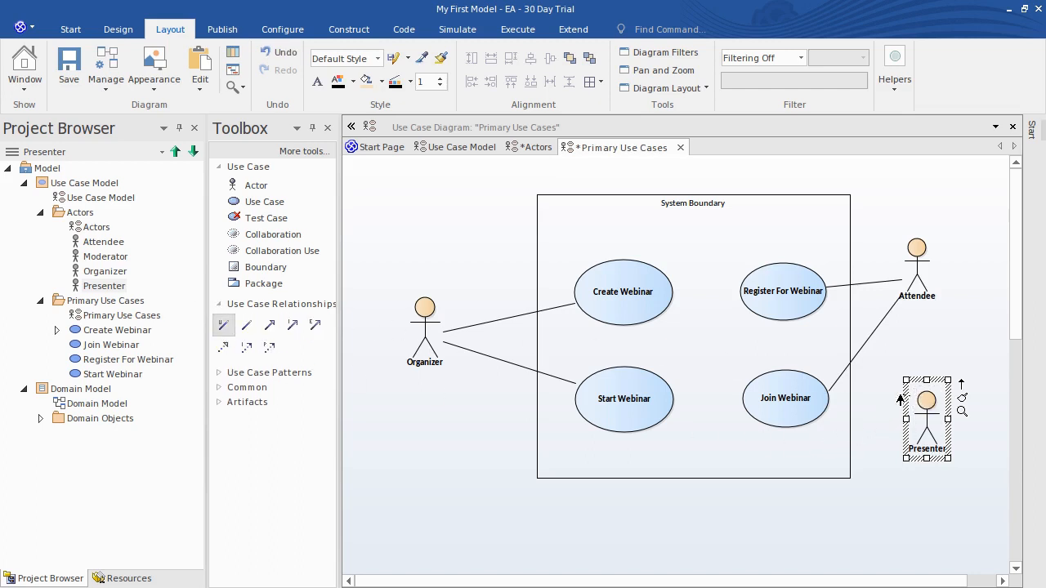
{"action": "mouse_move", "coordinate": [820, 405]}
{"action": "left_mouse_down"}
{"action": "mouse_move", "coordinate": [912, 421]}
{"action": "mouse_move", "coordinate": [924, 370]}
{"action": "left_mouse_up"}
{"action": "left_click", "coordinate": [883, 368]}
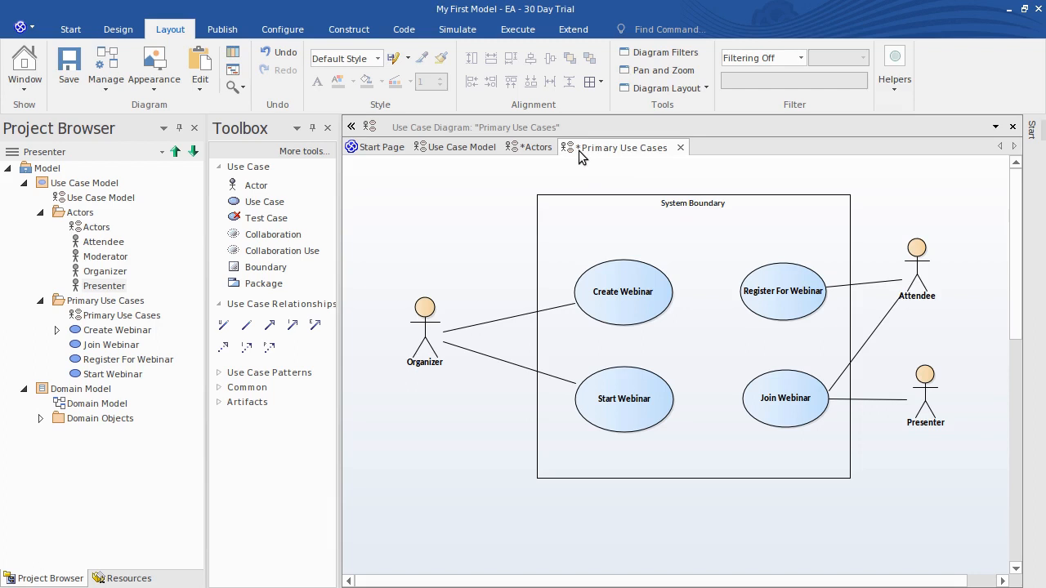
- Save all open diagrams
{"action": "right_click", "coordinate": [615, 148]}
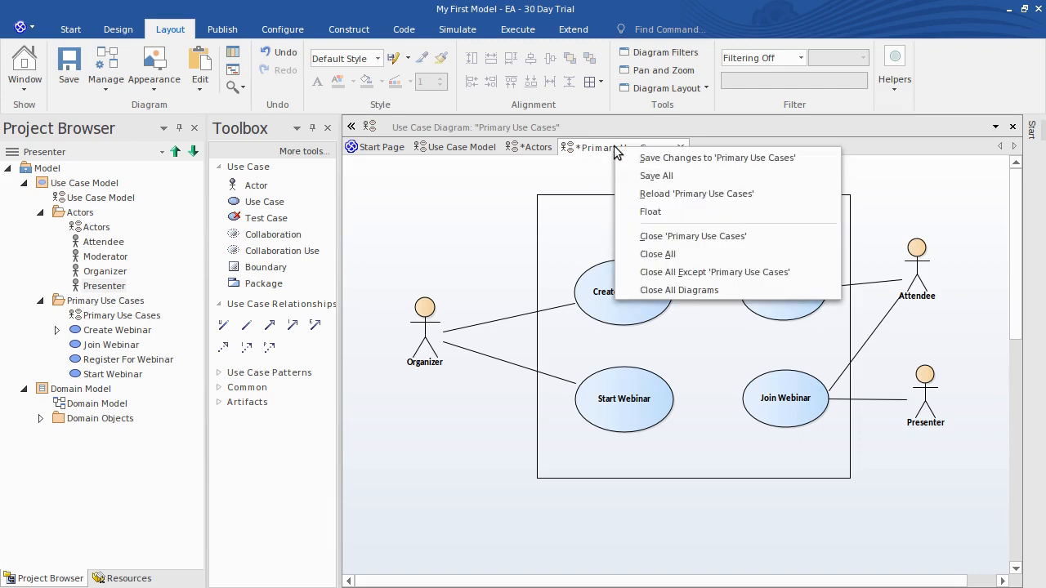
{"action": "left_click", "coordinate": [677, 175]}
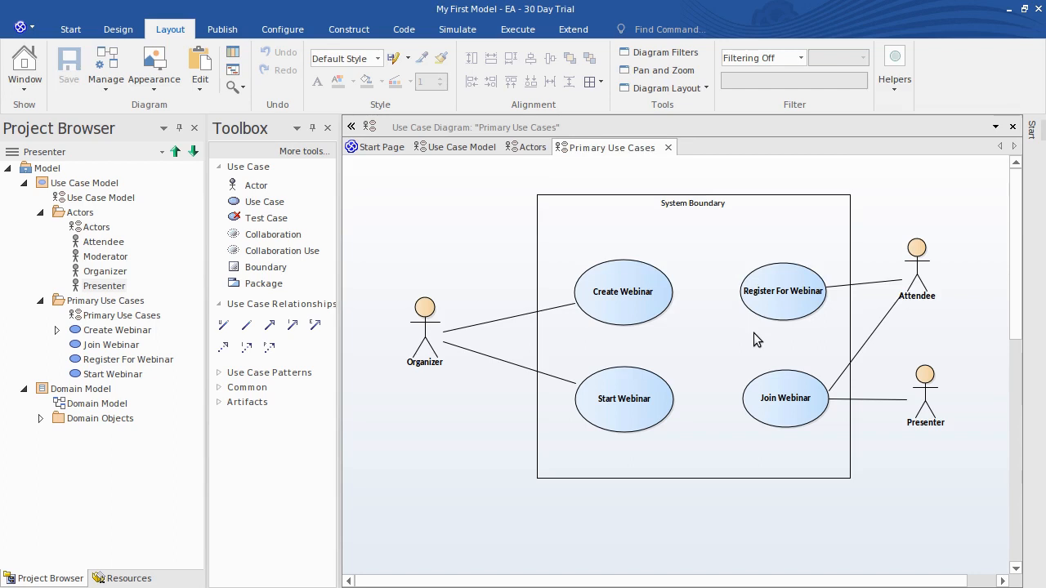
- Make the Register For Webinar and Join Webinar use cases the same width and height as Create Webinar
{"action": "left_click", "coordinate": [784, 378]}
{"action": "left_click", "coordinate": [783, 278], "text": "ctrl"}
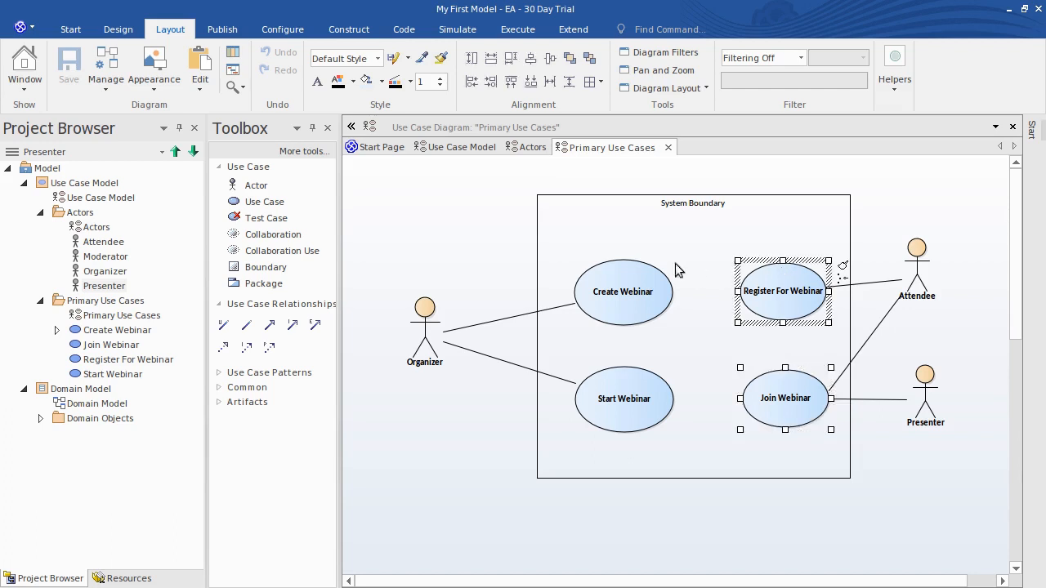
{"action": "left_click", "coordinate": [642, 273], "text": "ctrl"}
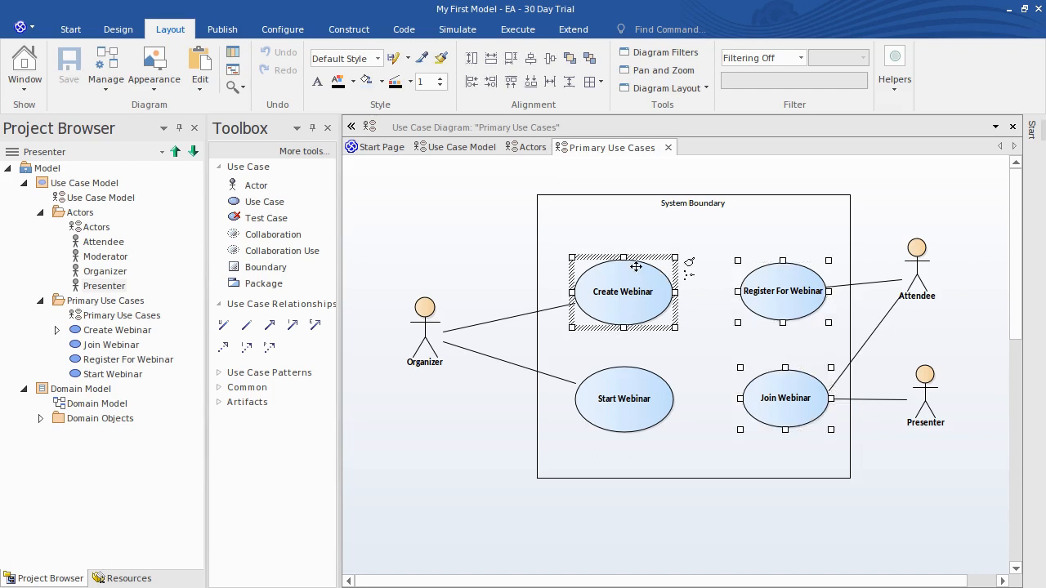
{"action": "left_click", "coordinate": [511, 58]}
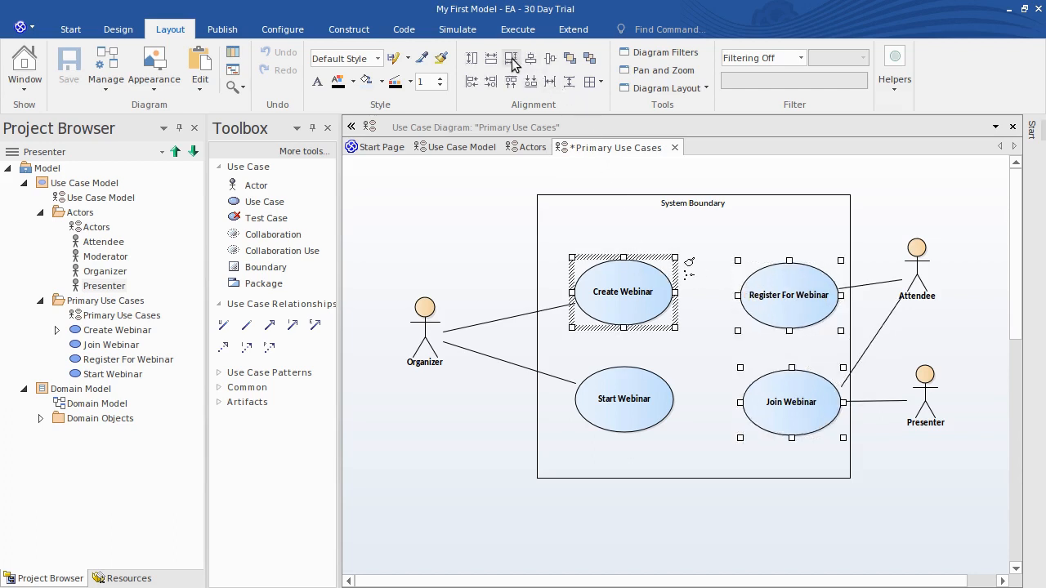
{"action": "left_click", "coordinate": [714, 384]}
- Shift Register For Webinar and Join Webinar together slightly up and towards Create Webinar, away from the boundary's edge
{"action": "left_click", "coordinate": [784, 389]}
{"action": "left_click", "coordinate": [781, 279], "text": "ctrl"}
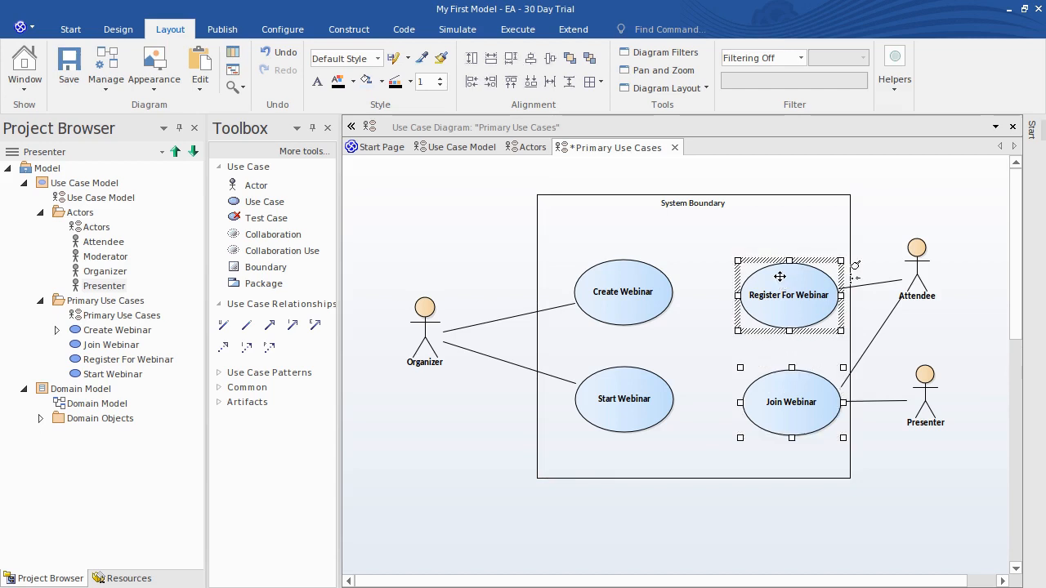
{"action": "left_click_drag", "start_coordinate": [781, 278], "coordinate": [755, 269]}
- Align the Presenter actor with the left edge of the Attendee actor
{"action": "left_click", "coordinate": [926, 391]}
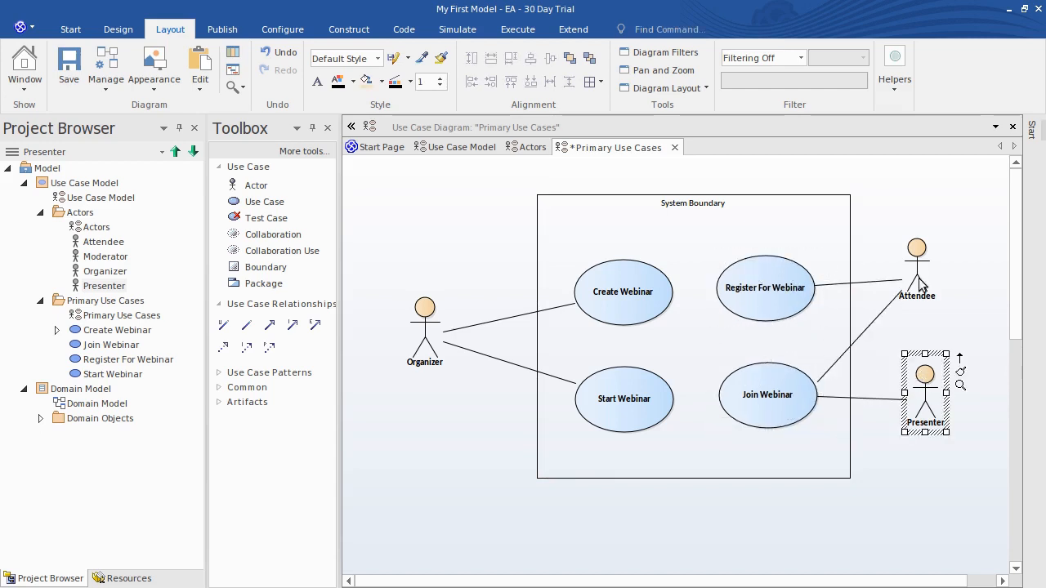
{"action": "left_click", "coordinate": [920, 250], "text": "ctrl"}
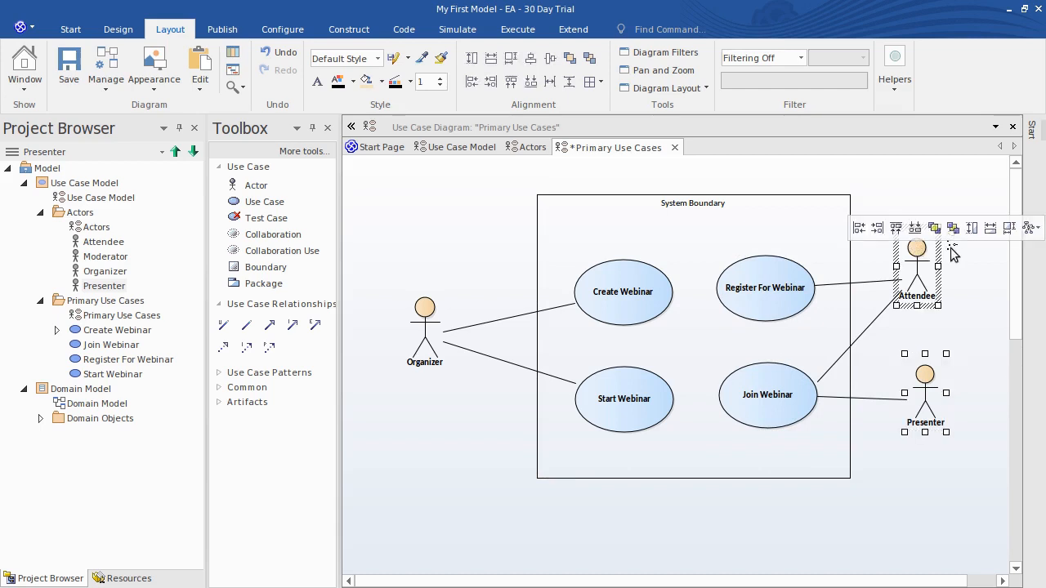
{"action": "left_click", "coordinate": [859, 228]}
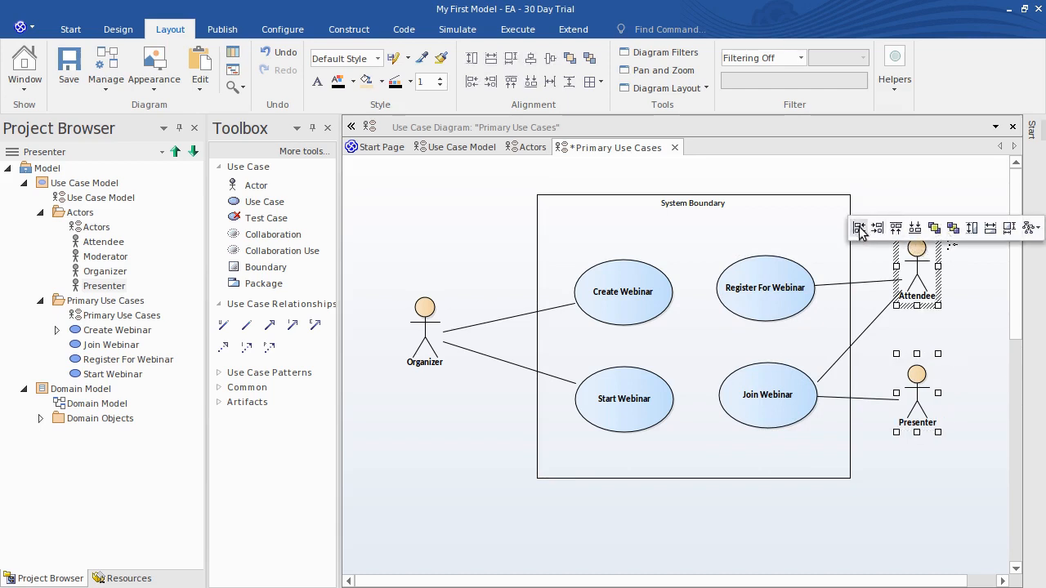
{"action": "left_click", "coordinate": [880, 197]}
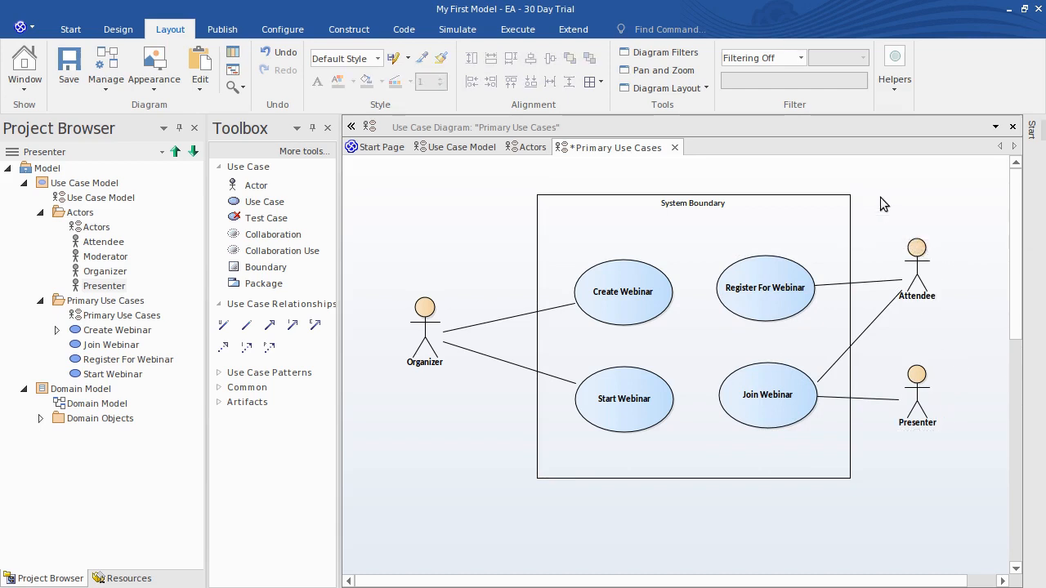
- Undo the recent actor alignment, use case move and resizing, and redo all of these changes
{"action": "left_click", "coordinate": [284, 61]}
{"action": "left_click", "coordinate": [284, 60]}
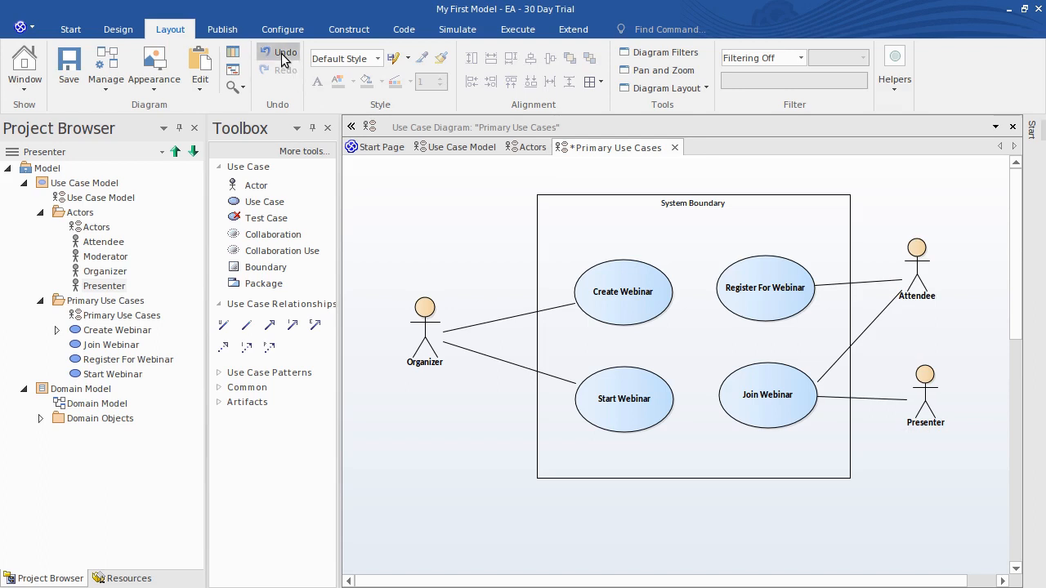
{"action": "left_click", "coordinate": [284, 60]}
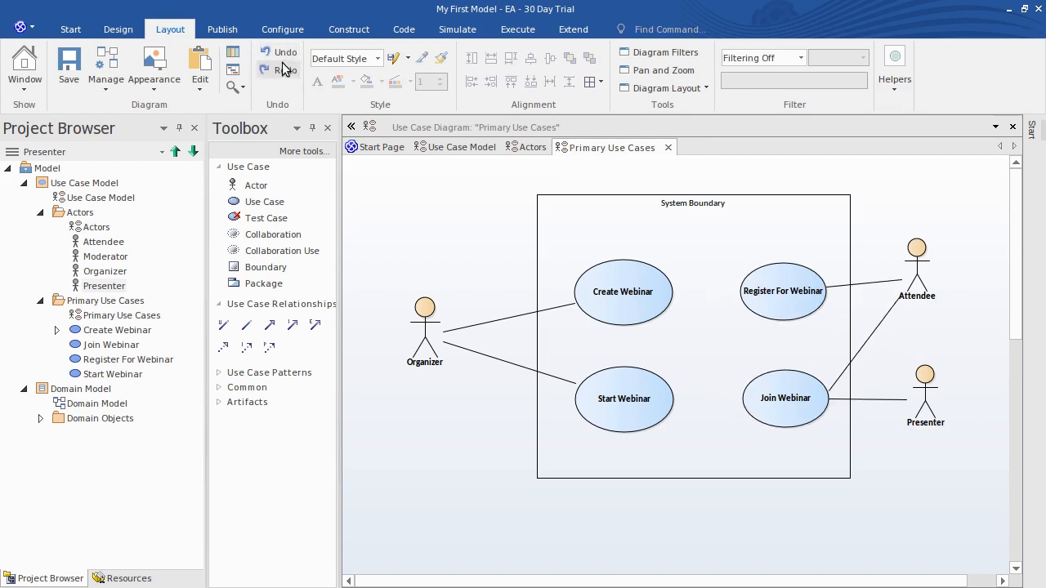
{"action": "left_click", "coordinate": [285, 72]}
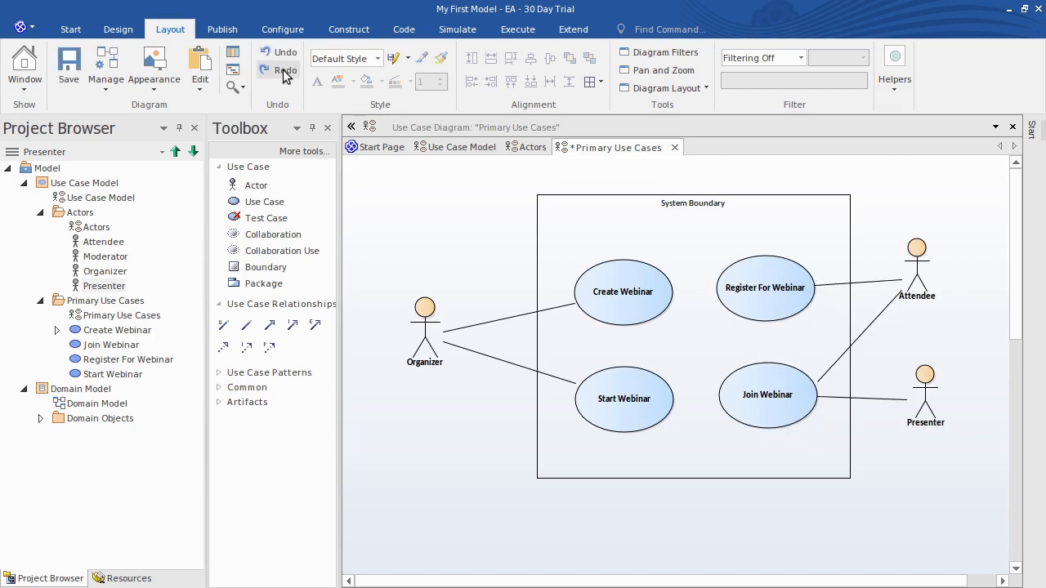
{"action": "left_click", "coordinate": [286, 72]}
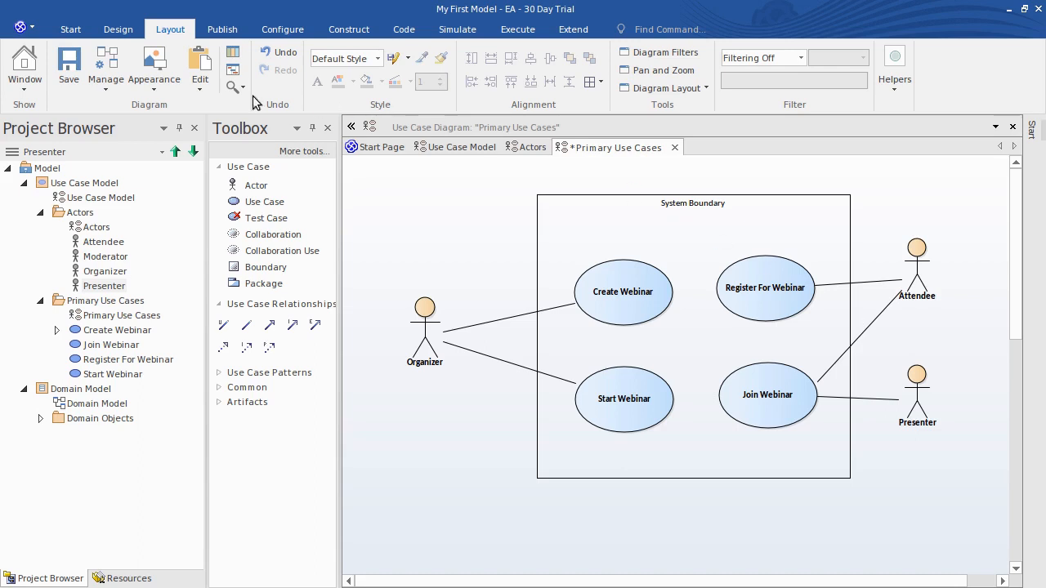
- Save the Primary Use Cases diagram and export it to the Desktop as a PNG image named Primary Use Cases
{"action": "left_click", "coordinate": [72, 70]}
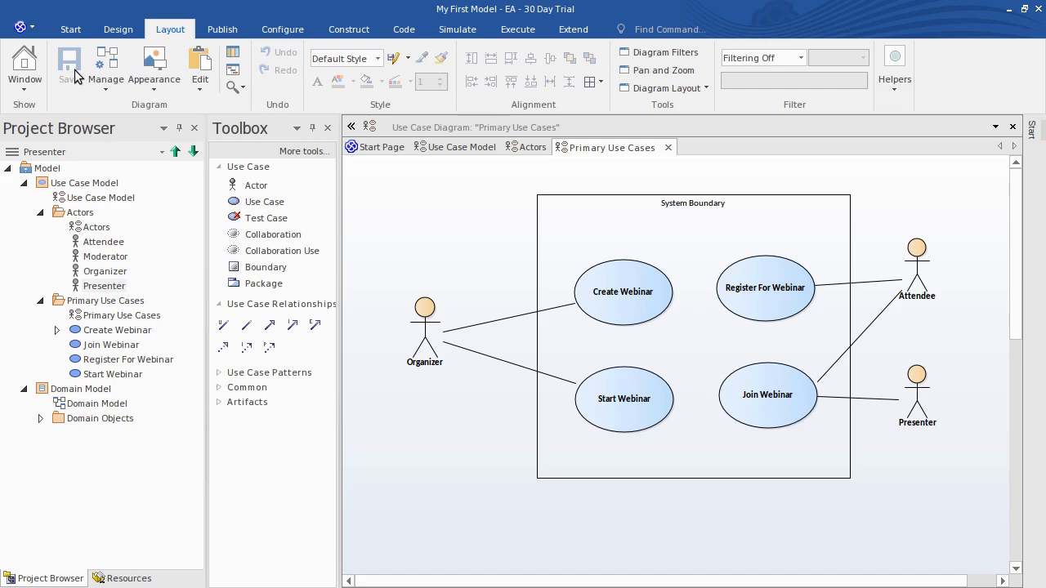
{"action": "left_click", "coordinate": [237, 30]}
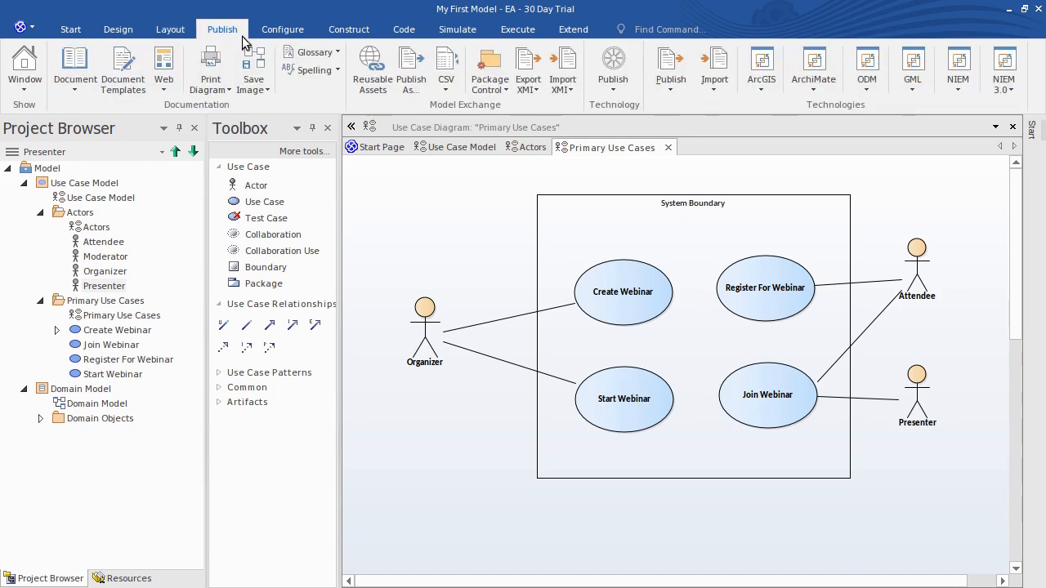
{"action": "left_click", "coordinate": [266, 89]}
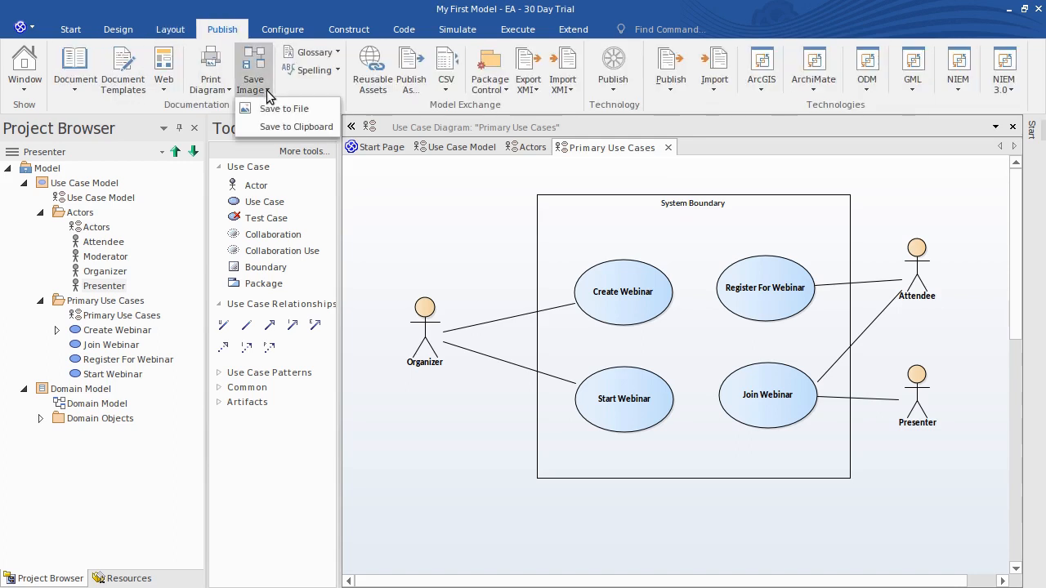
{"action": "left_click", "coordinate": [310, 110]}
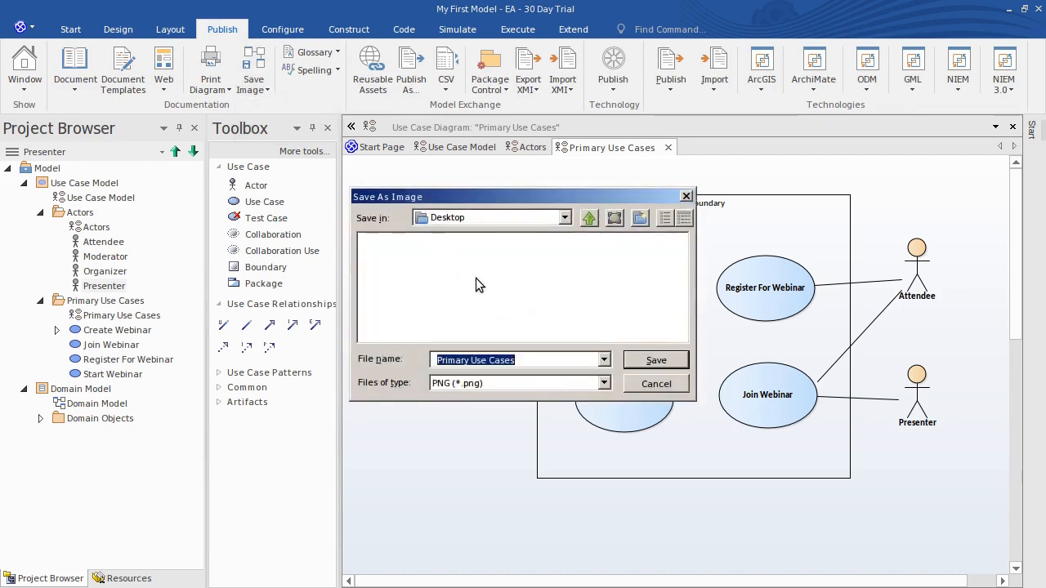
{"action": "left_click", "coordinate": [605, 385]}
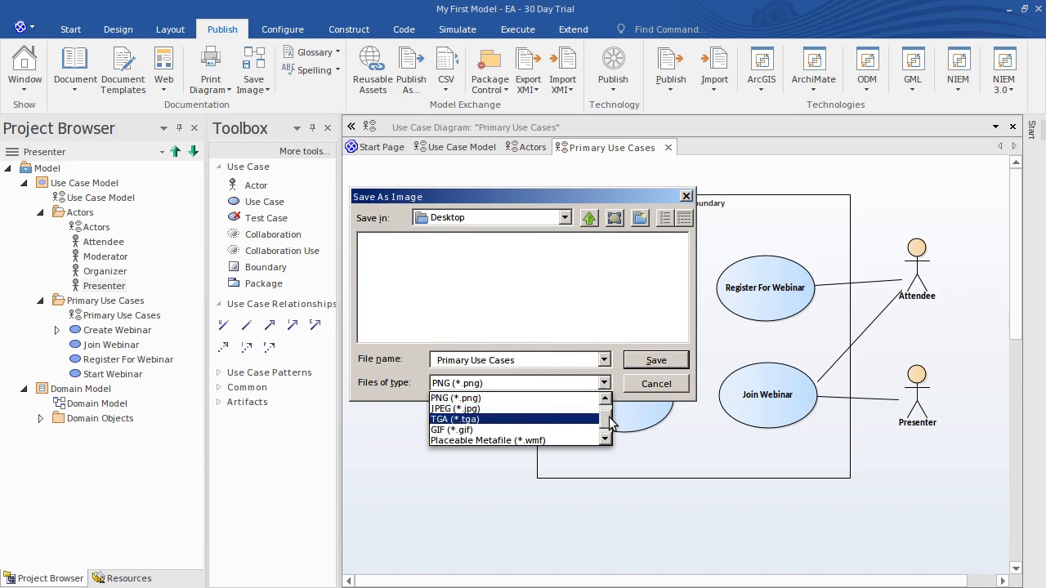
{"action": "scroll", "coordinate": [605, 421], "scroll_direction": "down", "scroll_amount": 1}
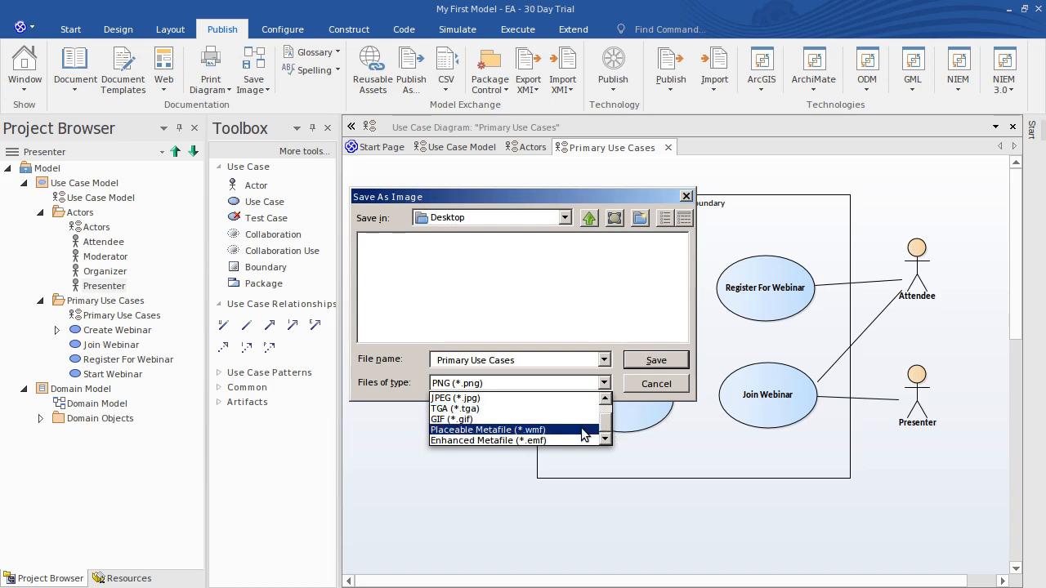
{"action": "scroll", "coordinate": [564, 413], "scroll_direction": "up", "scroll_amount": 2}
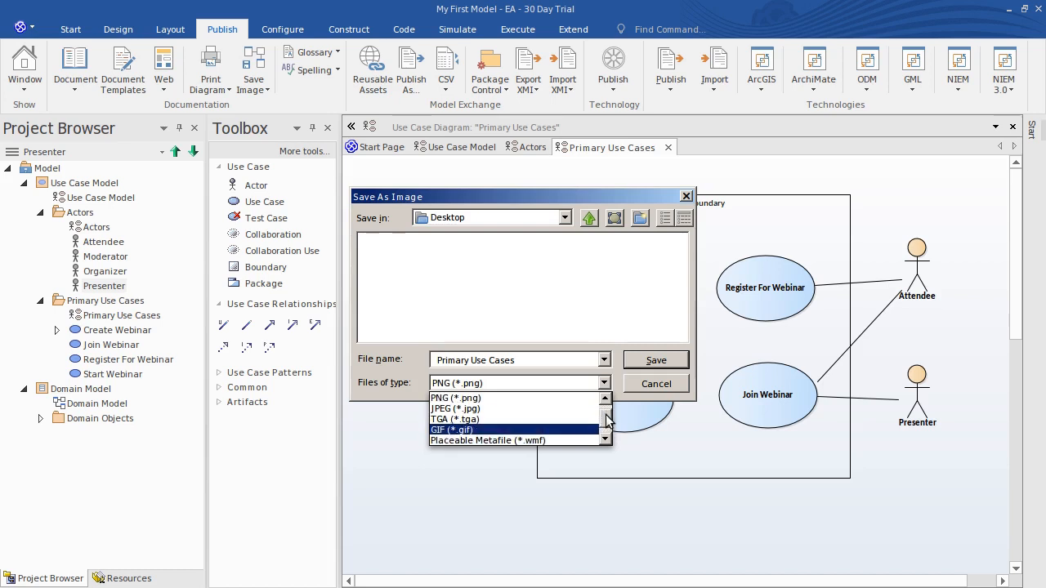
{"action": "left_click", "coordinate": [561, 407]}
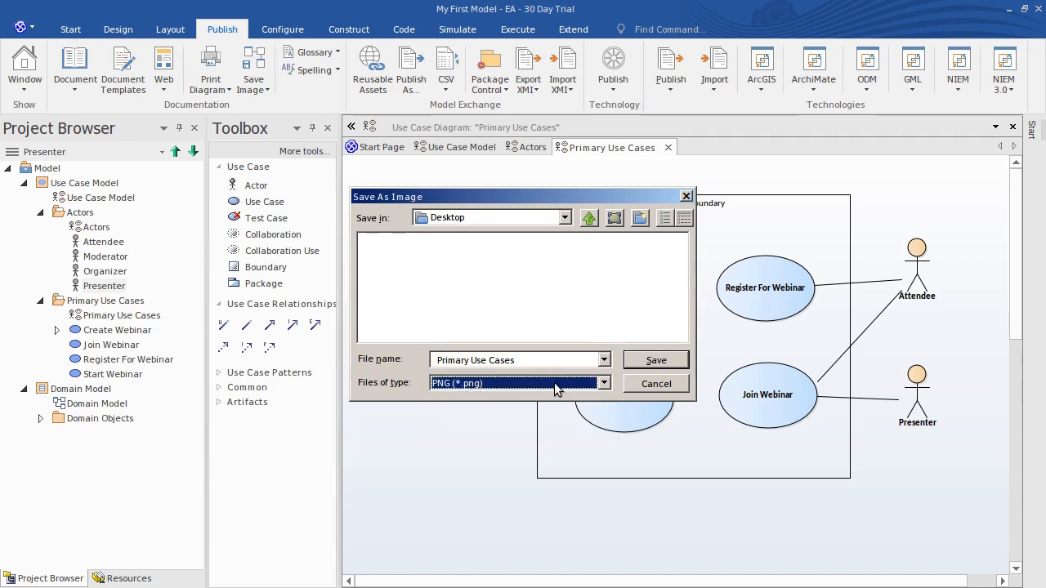
{"action": "left_click", "coordinate": [646, 363]}
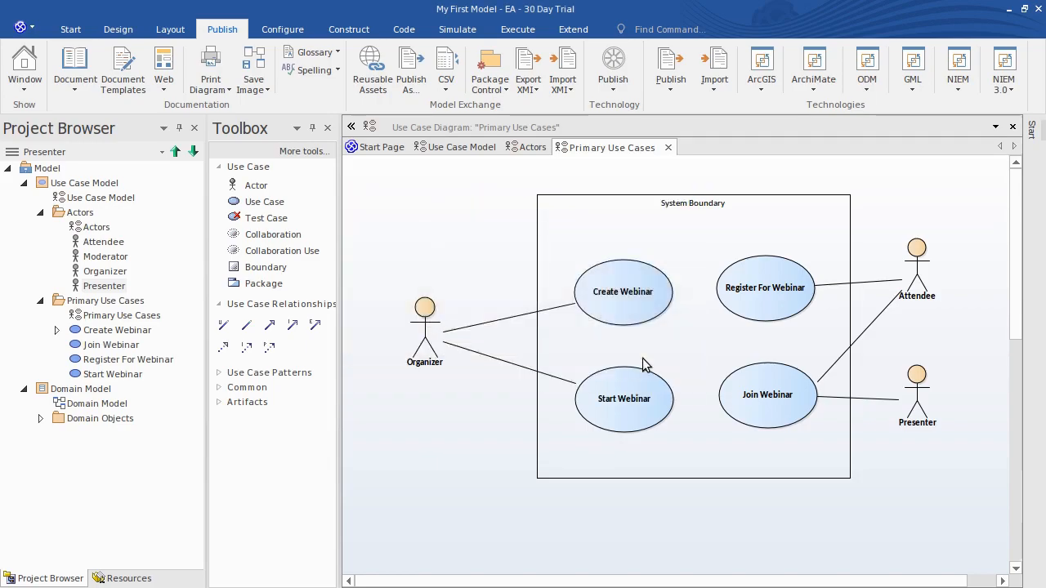
- Switch to the desktop and view the exported Primary Use Cases.png in the image viewer, closing it when done
{"action": "left_click", "coordinate": [1006, 9]}
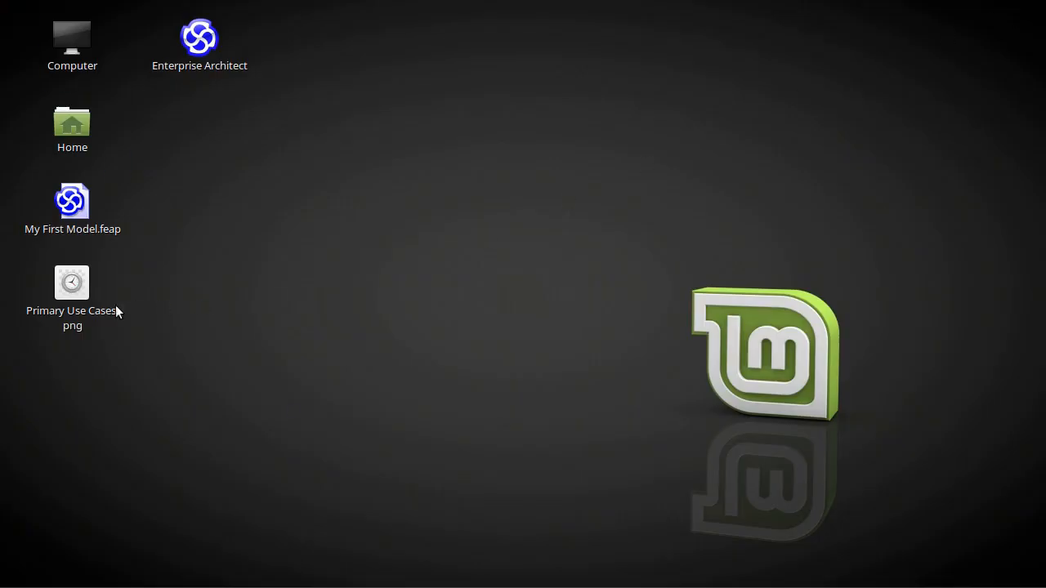
{"action": "left_click", "coordinate": [88, 311]}
{"action": "double_click", "coordinate": [91, 315]}
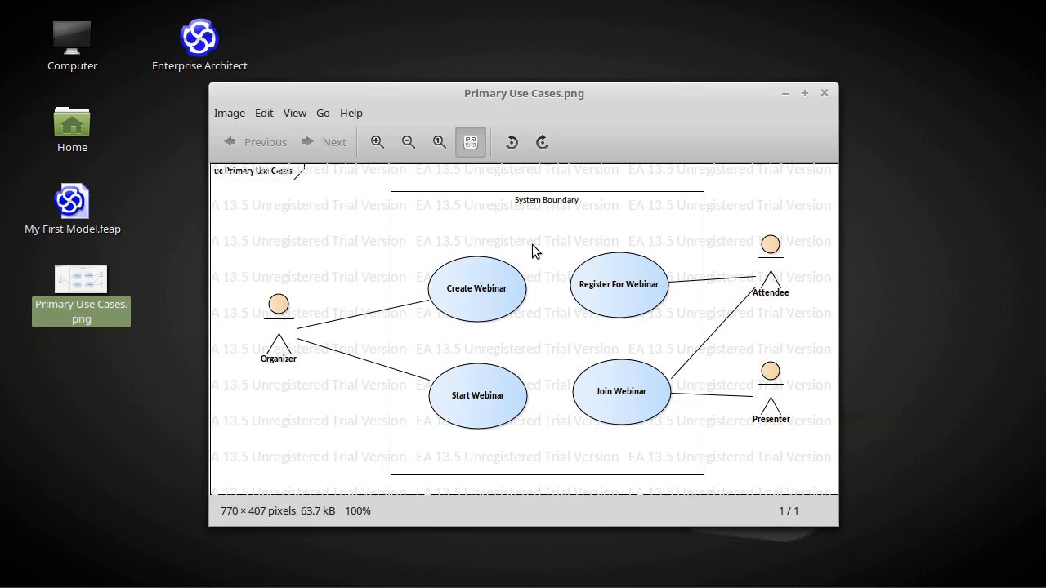
{"action": "left_click", "coordinate": [824, 94]}
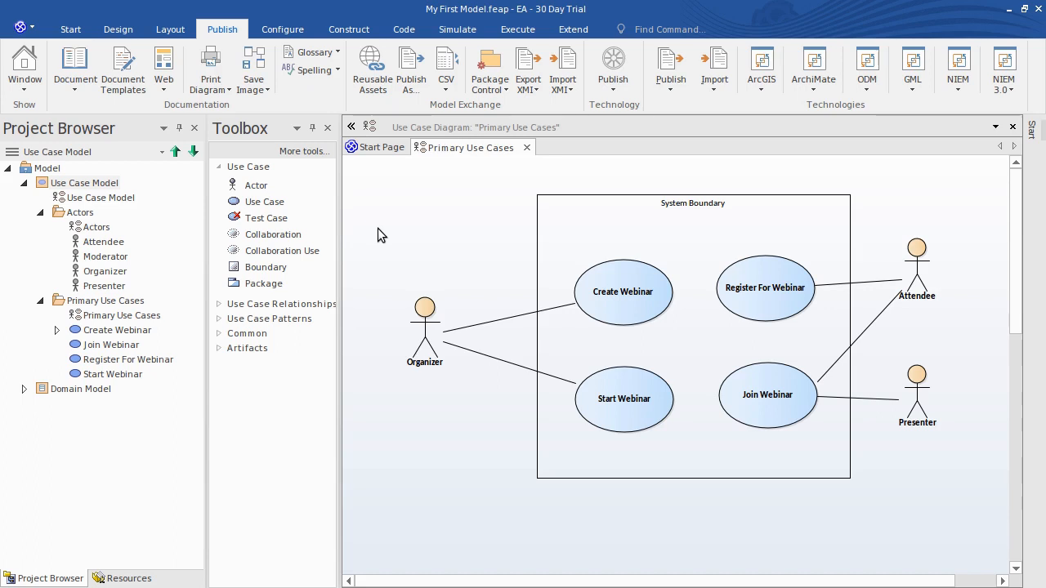
- Select the Use Case Model package and open the documentation generator for it
{"action": "left_click", "coordinate": [122, 184]}
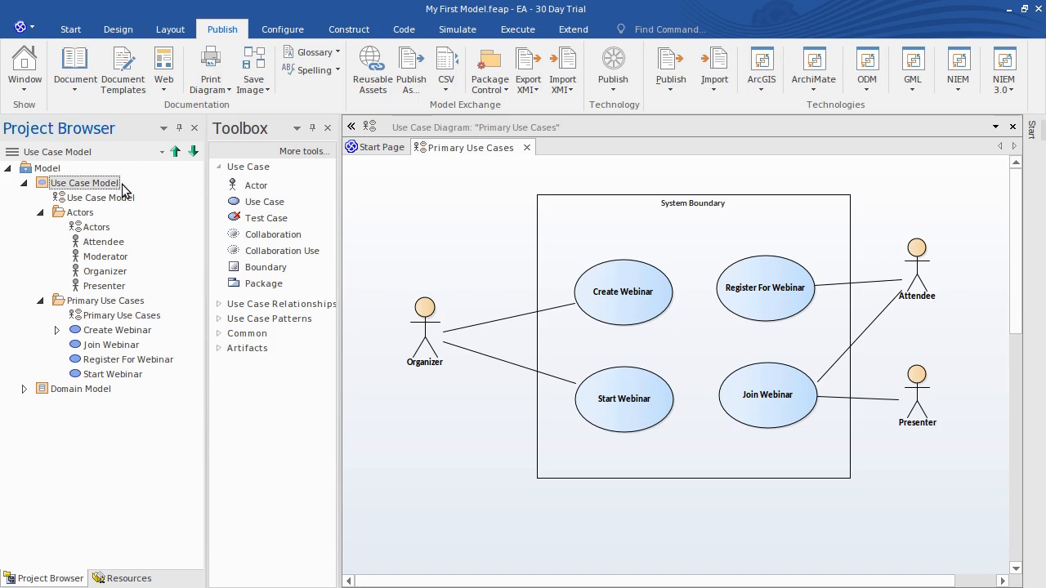
{"action": "left_click", "coordinate": [78, 167]}
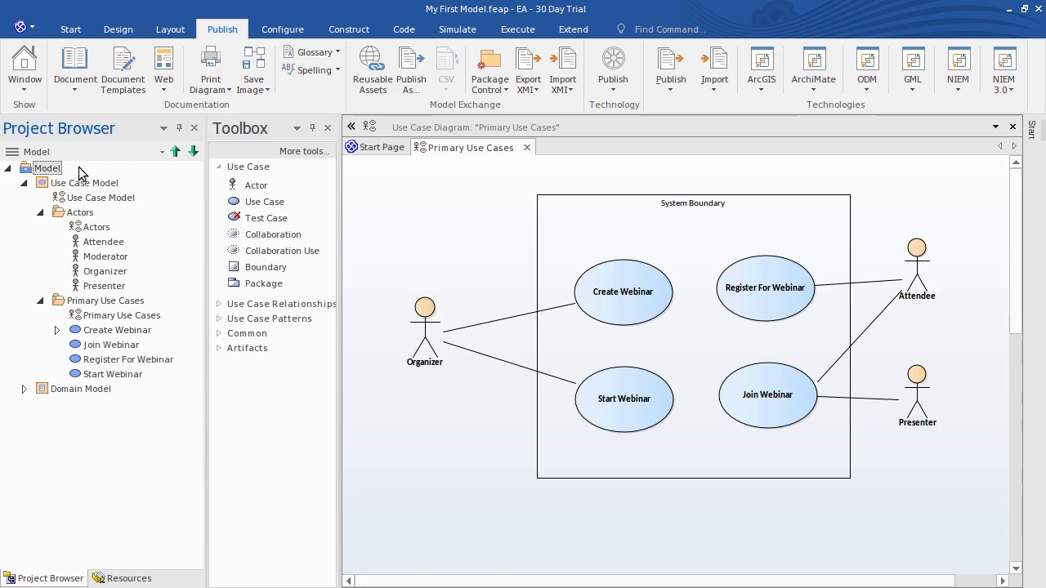
{"action": "left_click", "coordinate": [118, 183]}
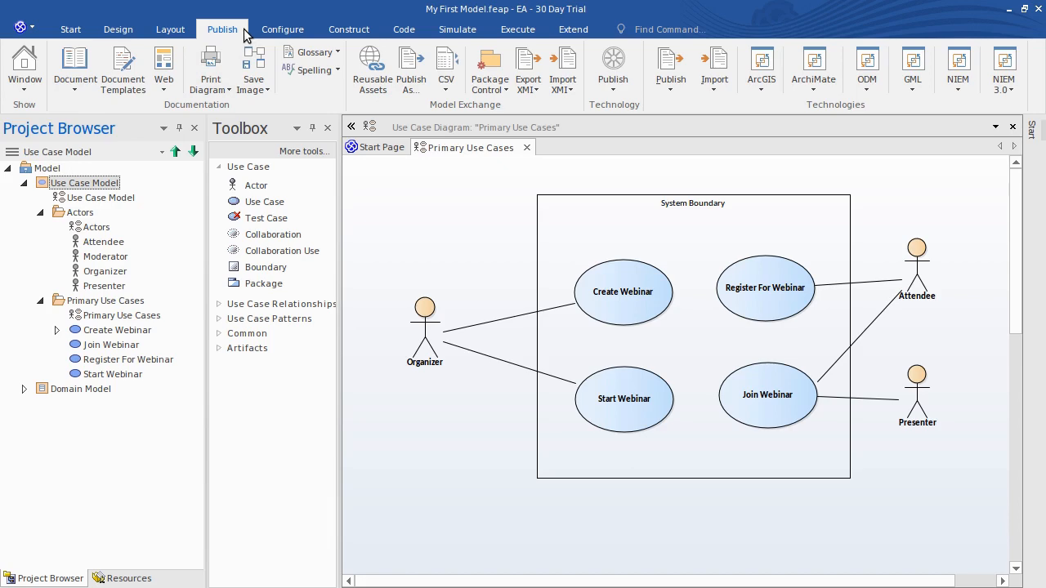
{"action": "left_click", "coordinate": [76, 82]}
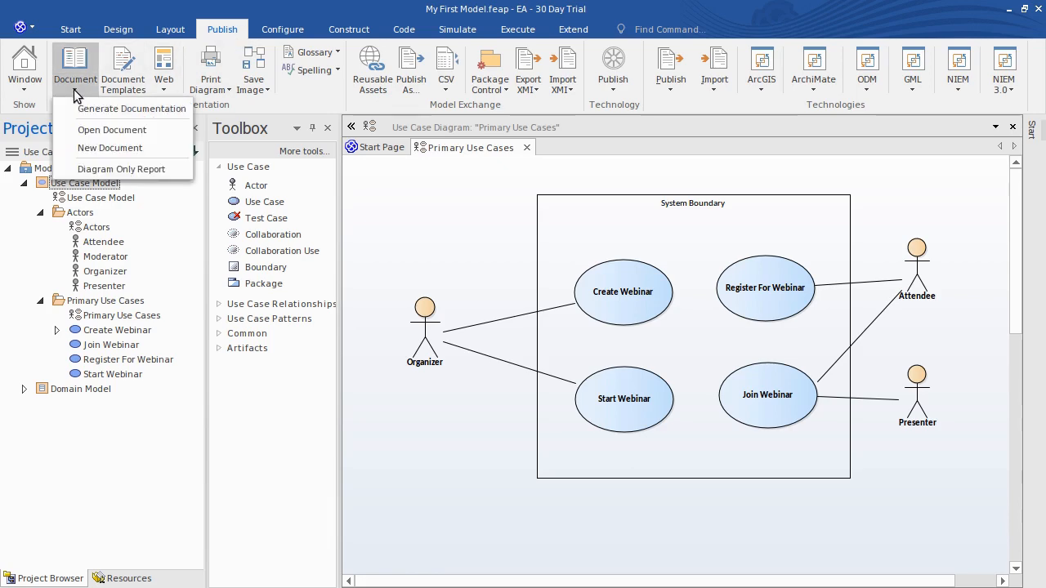
{"action": "left_click", "coordinate": [188, 114]}
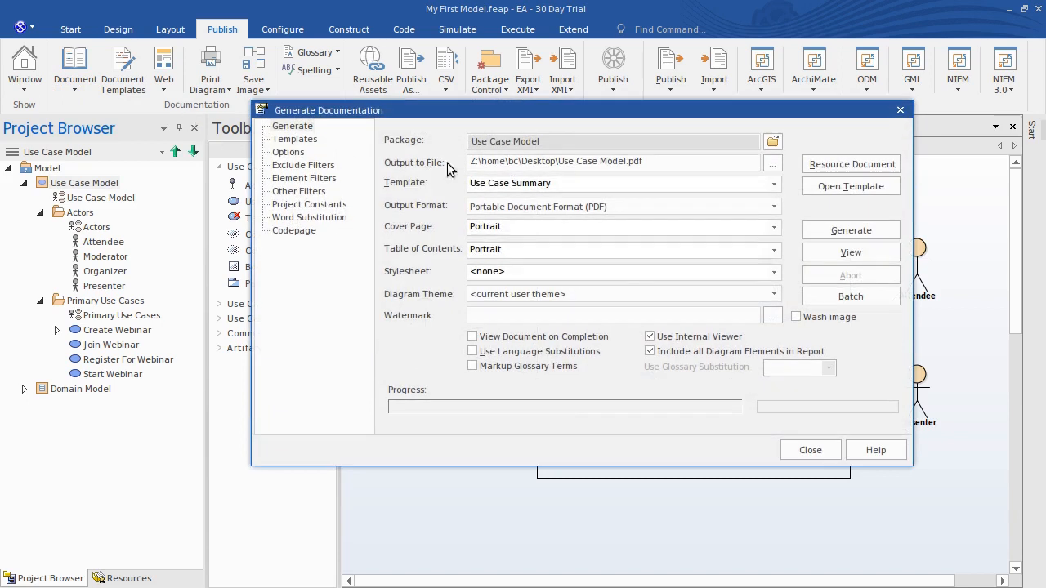
- Choose the Use Case Summary template for the PDF report Use Case Model.pdf on the Desktop
{"action": "left_click", "coordinate": [670, 162]}
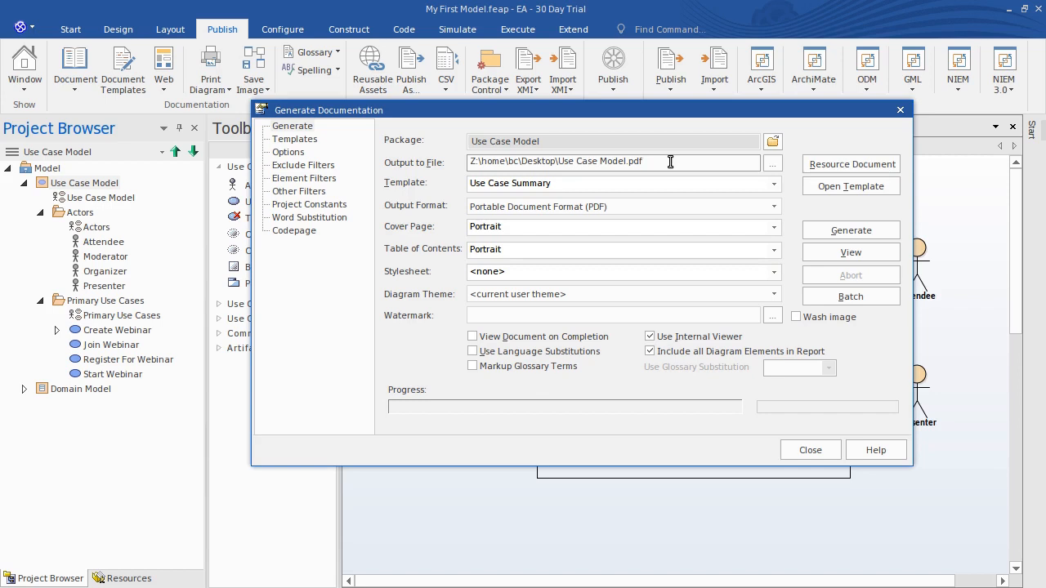
{"action": "left_click", "coordinate": [774, 183]}
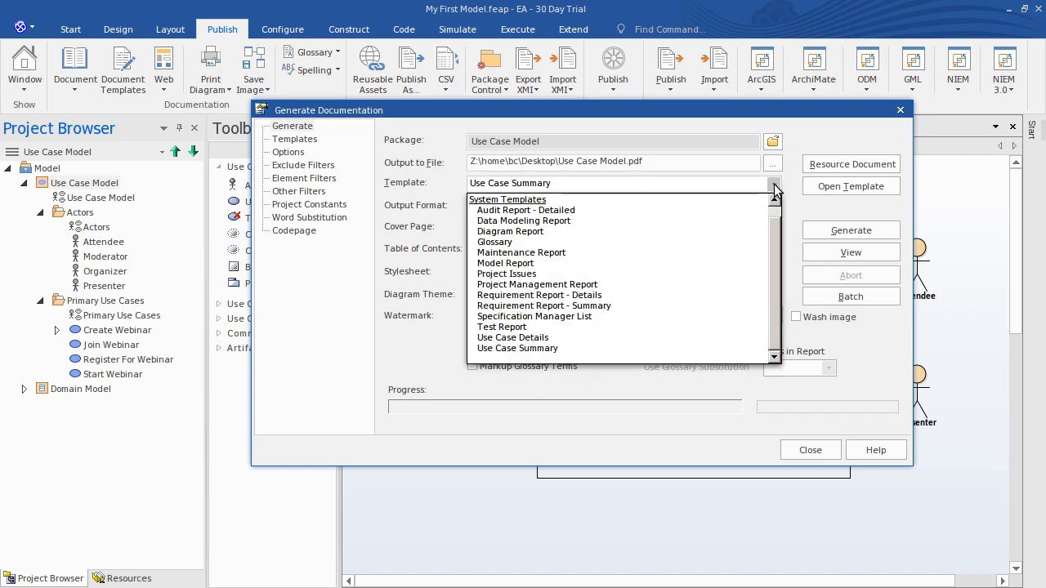
{"action": "left_click", "coordinate": [664, 349]}
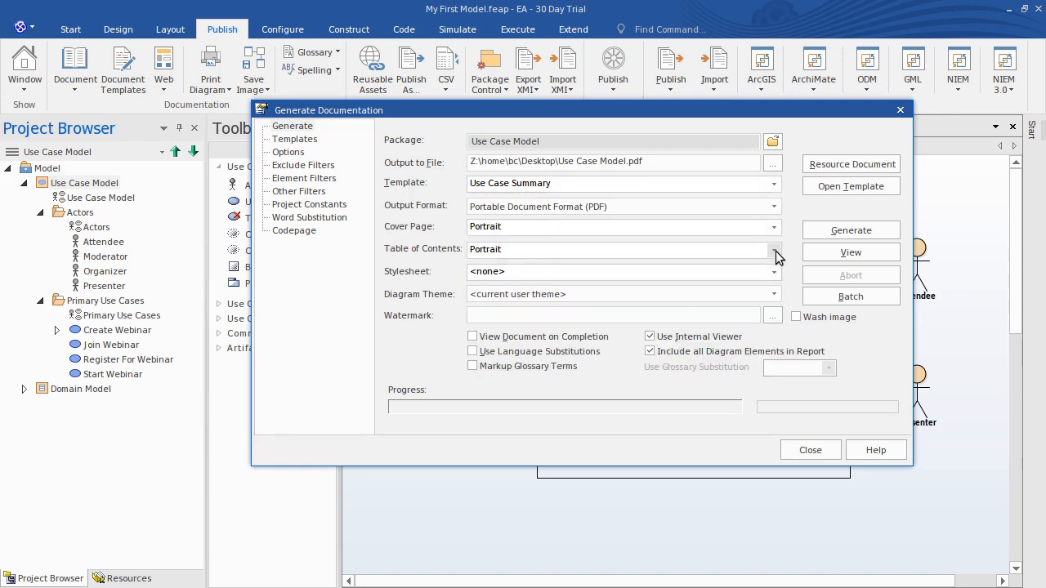
- Review the documentation options, including the diagram border setting, and generate the Use Case Model report
{"action": "left_click", "coordinate": [290, 153]}
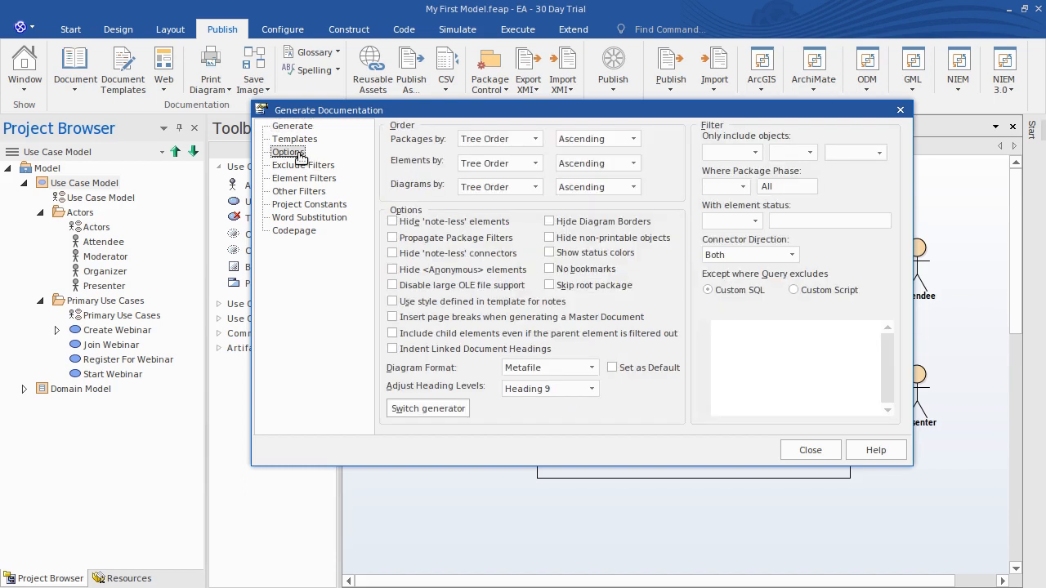
{"action": "left_click", "coordinate": [565, 227]}
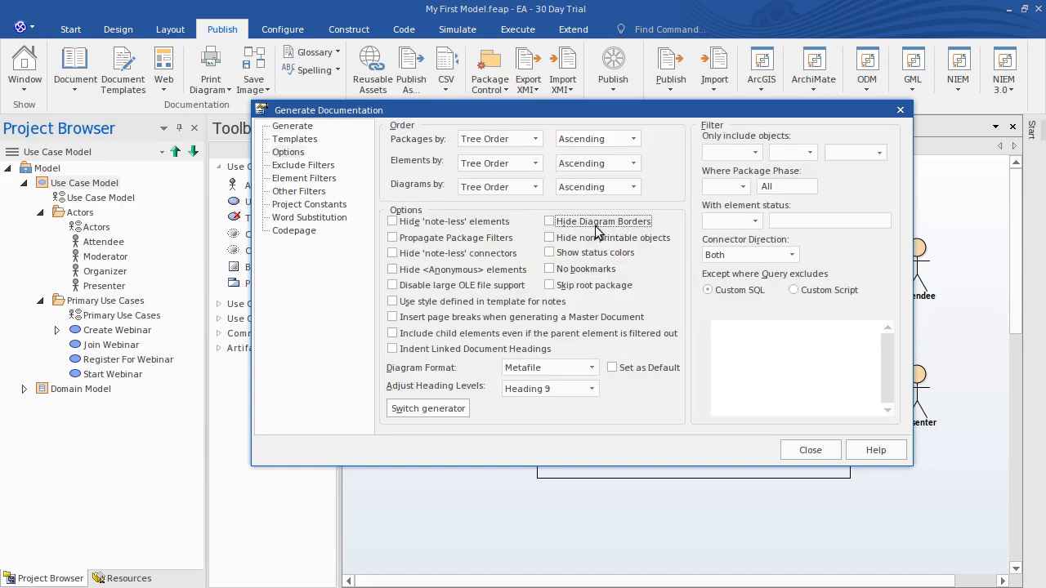
{"action": "left_click", "coordinate": [292, 127]}
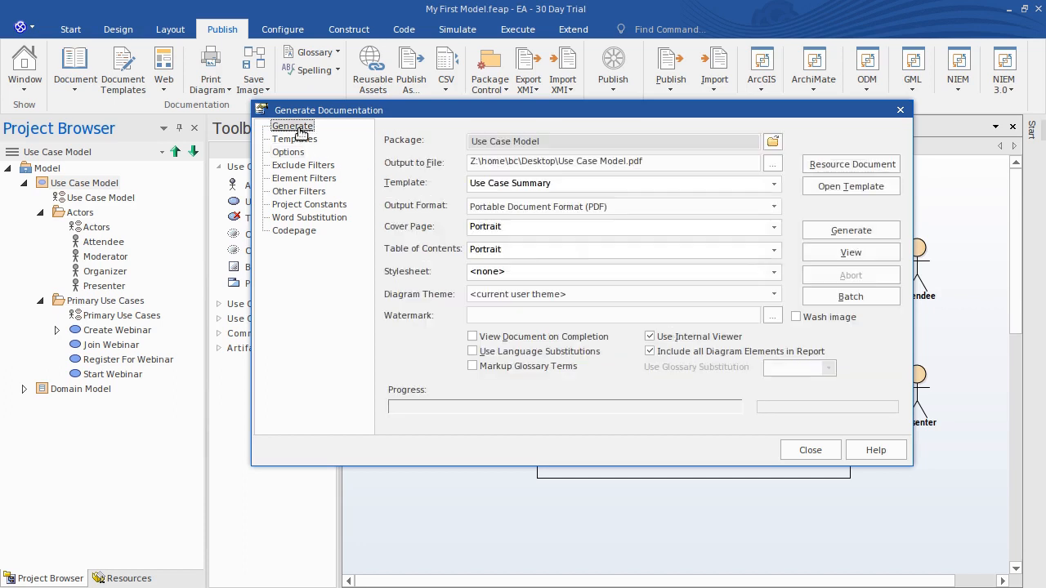
{"action": "left_click", "coordinate": [884, 236]}
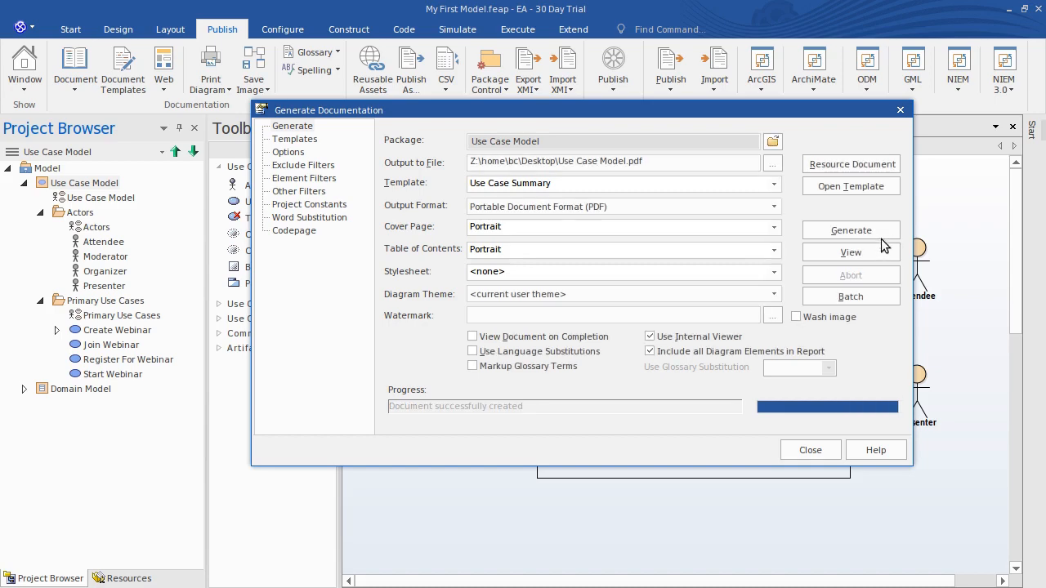
- View the generated Use Case Model.pdf and examine its cover page, table of contents and Use Case Model diagram
{"action": "left_click", "coordinate": [879, 252]}
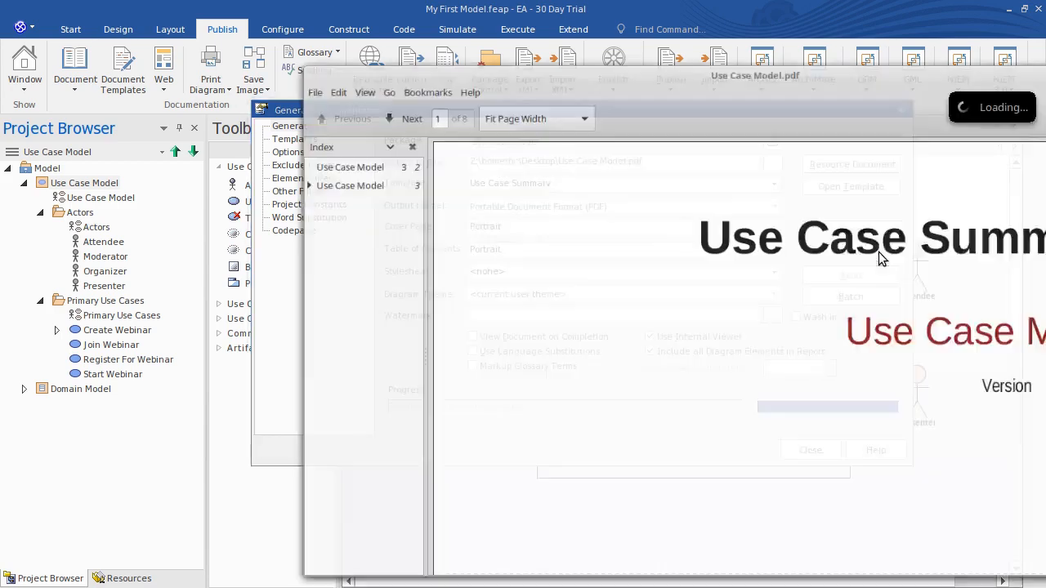
{"action": "scroll", "coordinate": [879, 251], "scroll_direction": "down", "scroll_amount": 3, "text": "ctrl"}
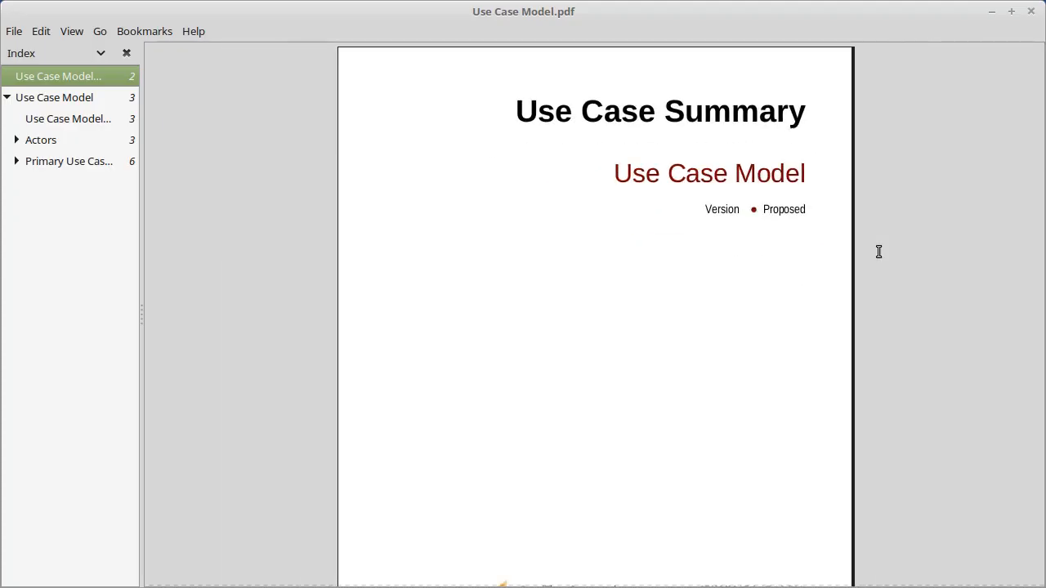
{"action": "scroll", "coordinate": [798, 341], "scroll_direction": "down", "scroll_amount": 5}
{"action": "scroll", "coordinate": [766, 337], "scroll_direction": "down", "scroll_amount": 10}
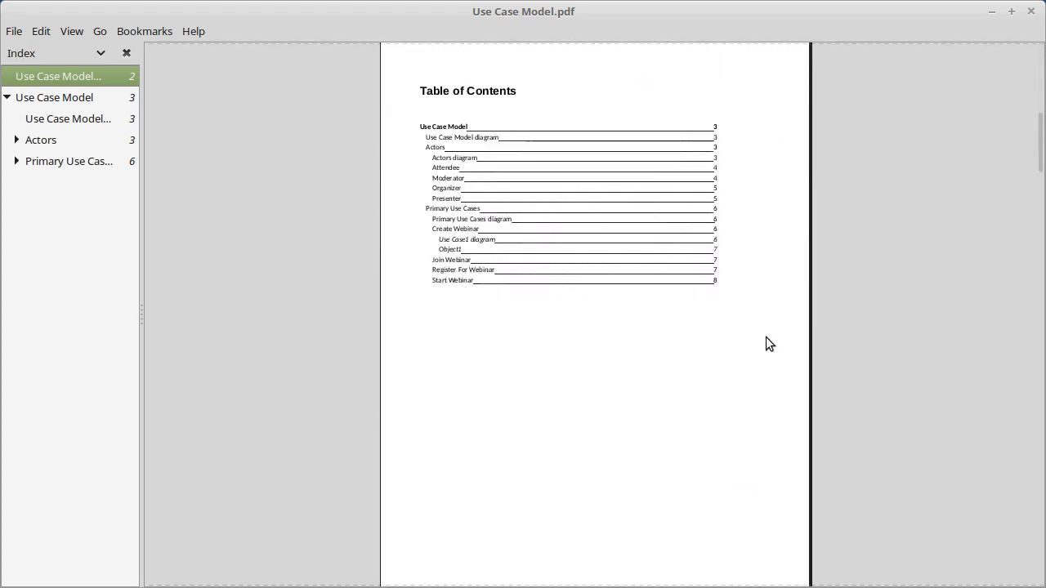
{"action": "scroll", "coordinate": [766, 343], "scroll_direction": "down", "scroll_amount": 3}
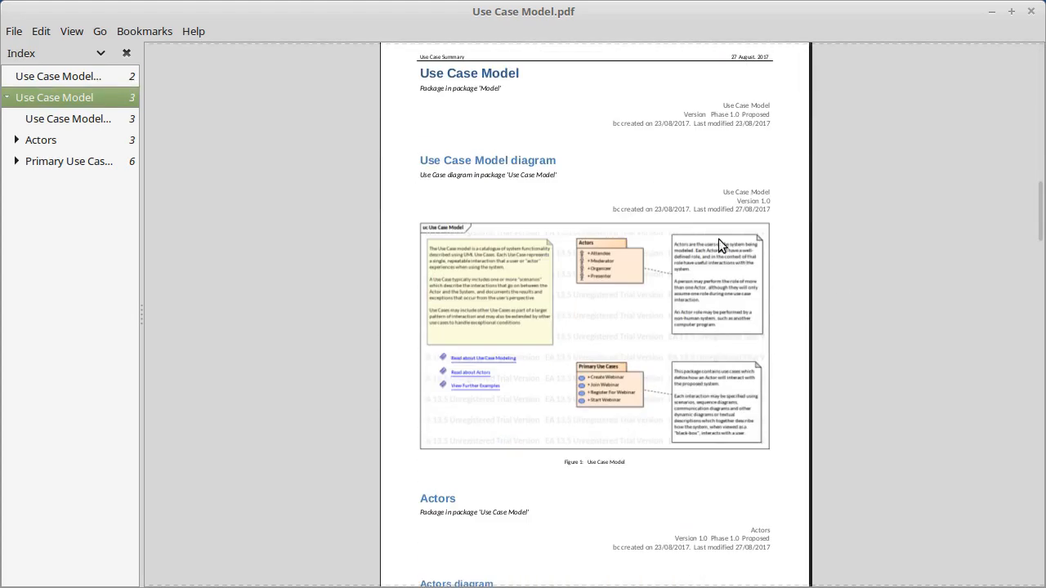
{"action": "scroll", "coordinate": [689, 188], "scroll_direction": "up", "scroll_amount": 4, "text": "ctrl"}
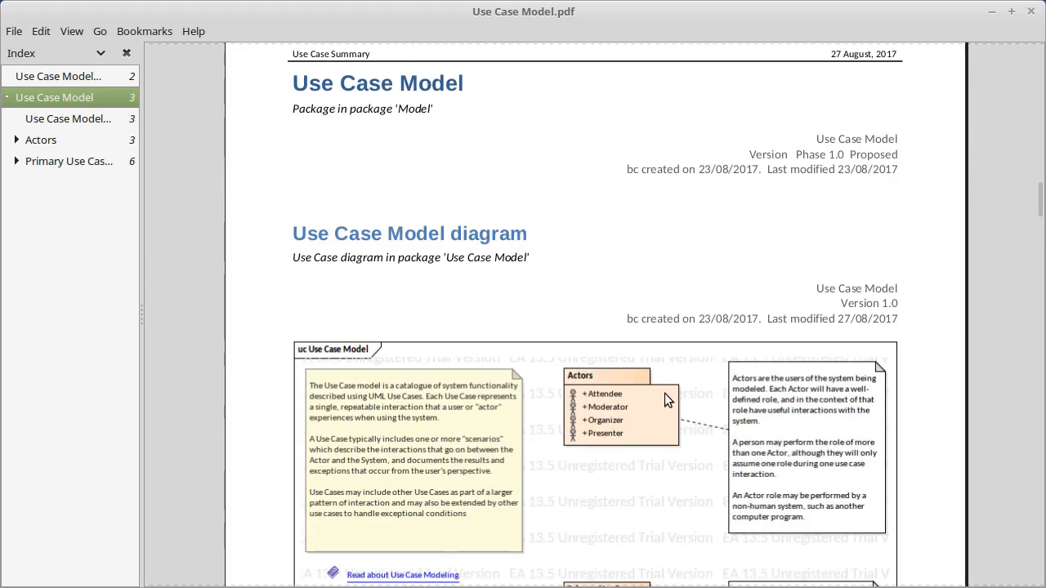
- Examine the Primary Use Cases diagram and the Organizer actor's description in the PDF, using the document index
{"action": "left_click", "coordinate": [16, 162]}
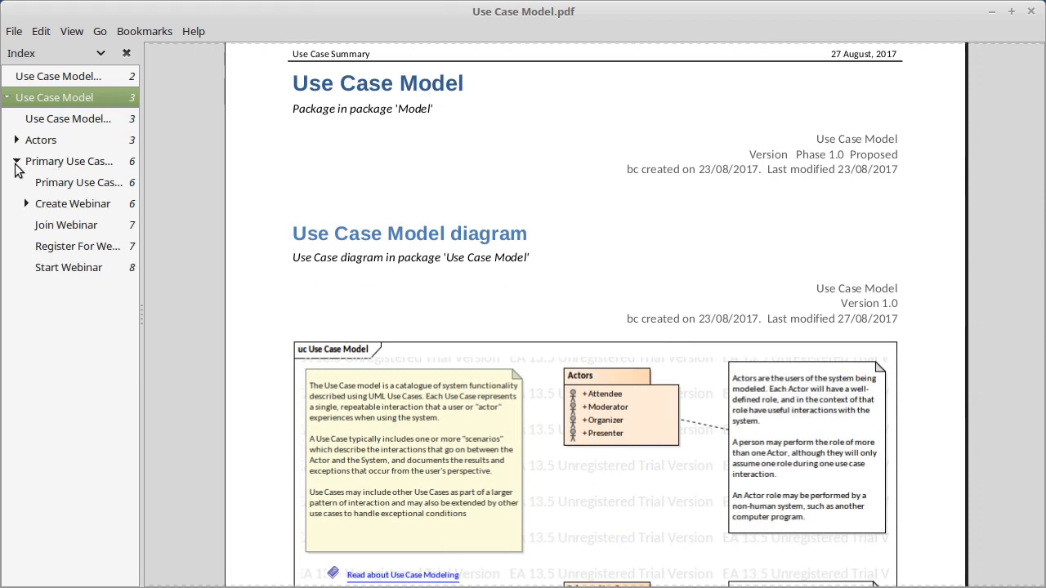
{"action": "left_click", "coordinate": [66, 184]}
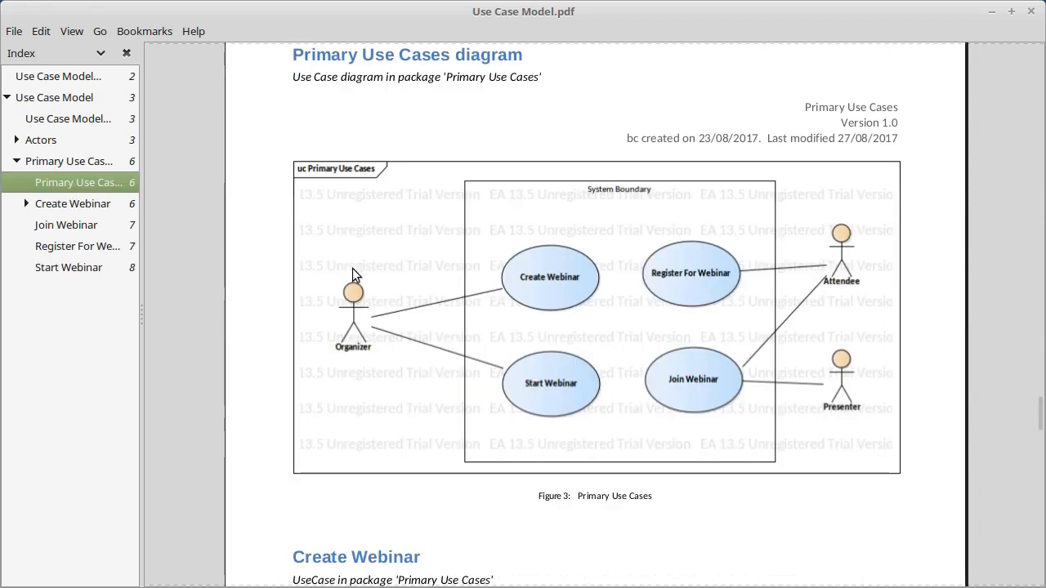
{"action": "left_click", "coordinate": [18, 141]}
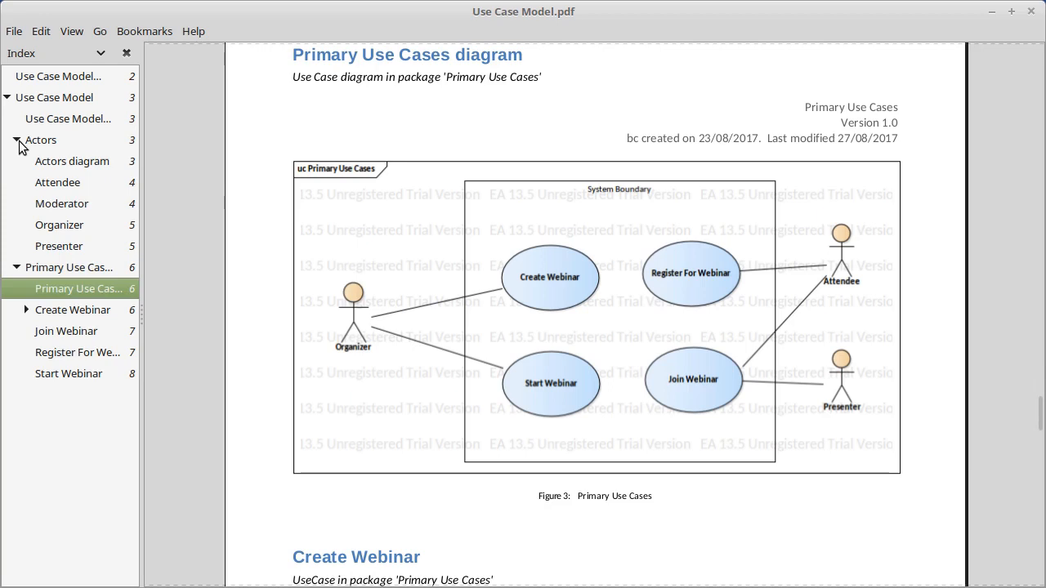
{"action": "left_click", "coordinate": [87, 224]}
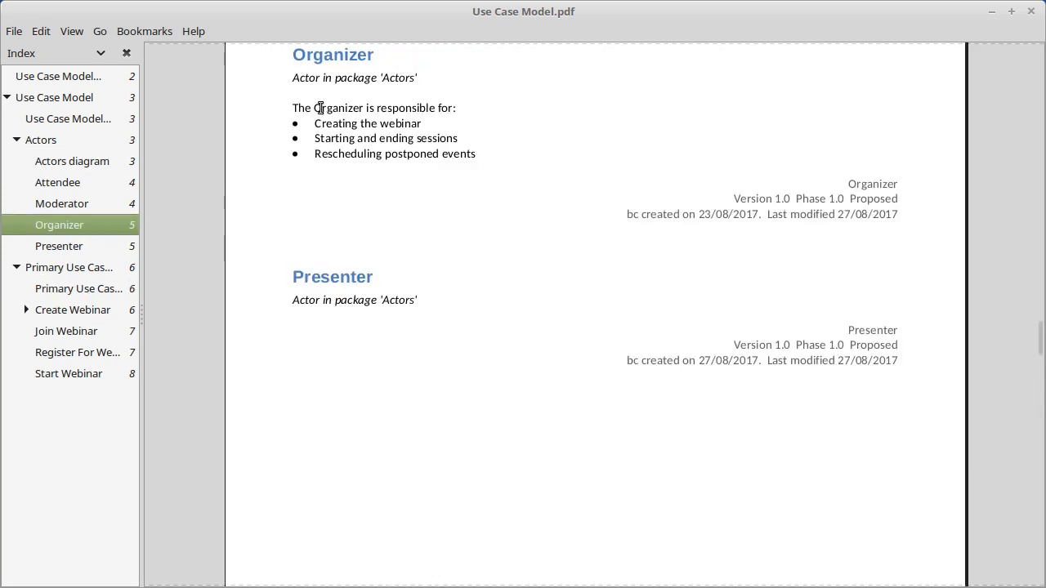
{"action": "left_click_drag", "start_coordinate": [292, 107], "coordinate": [497, 150]}
{"action": "left_click", "coordinate": [503, 155]}
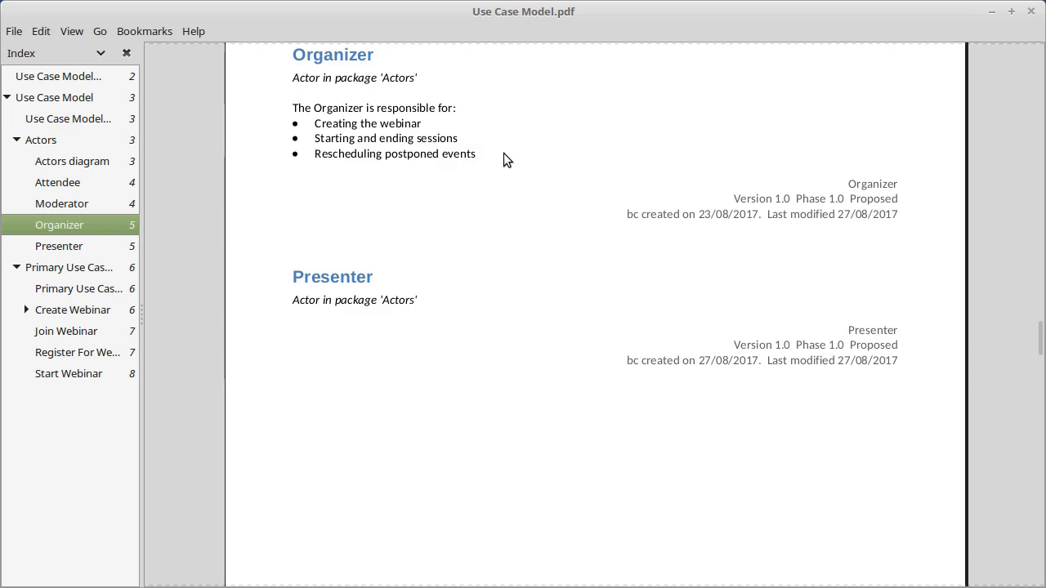